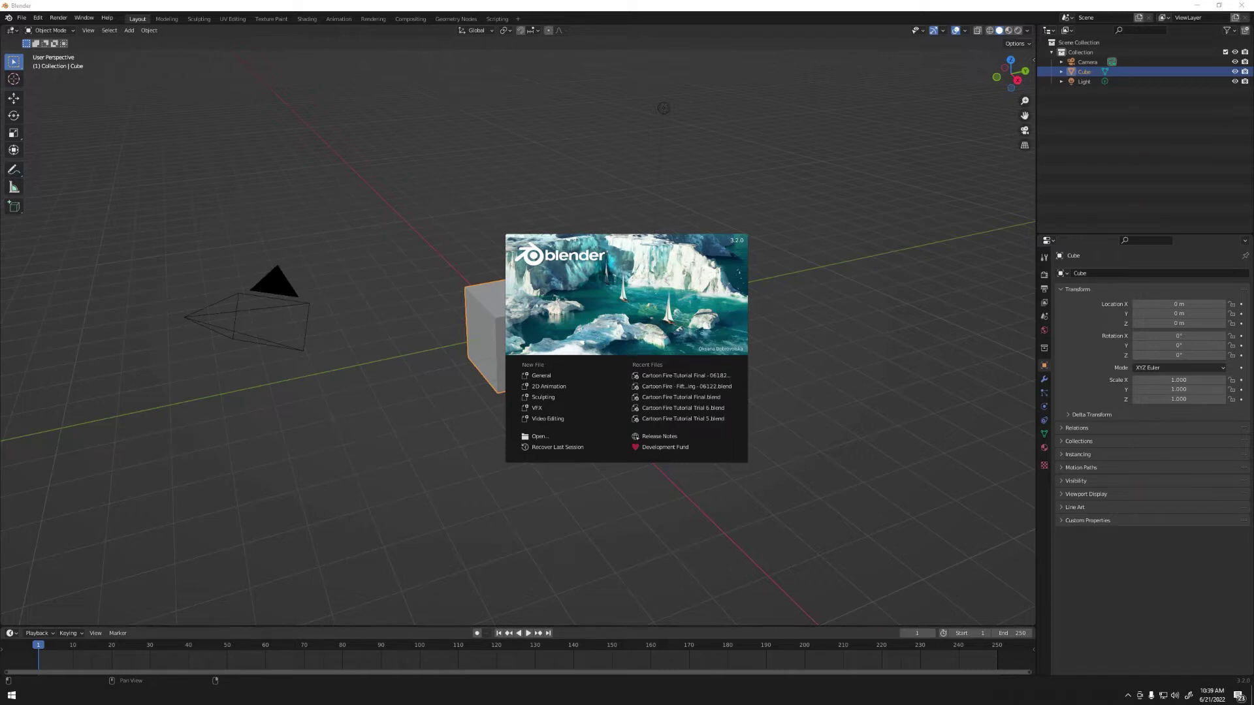
# Dismiss the splash screen and keep Eevee as the scene's render engine
pyautogui.click(573, 195)
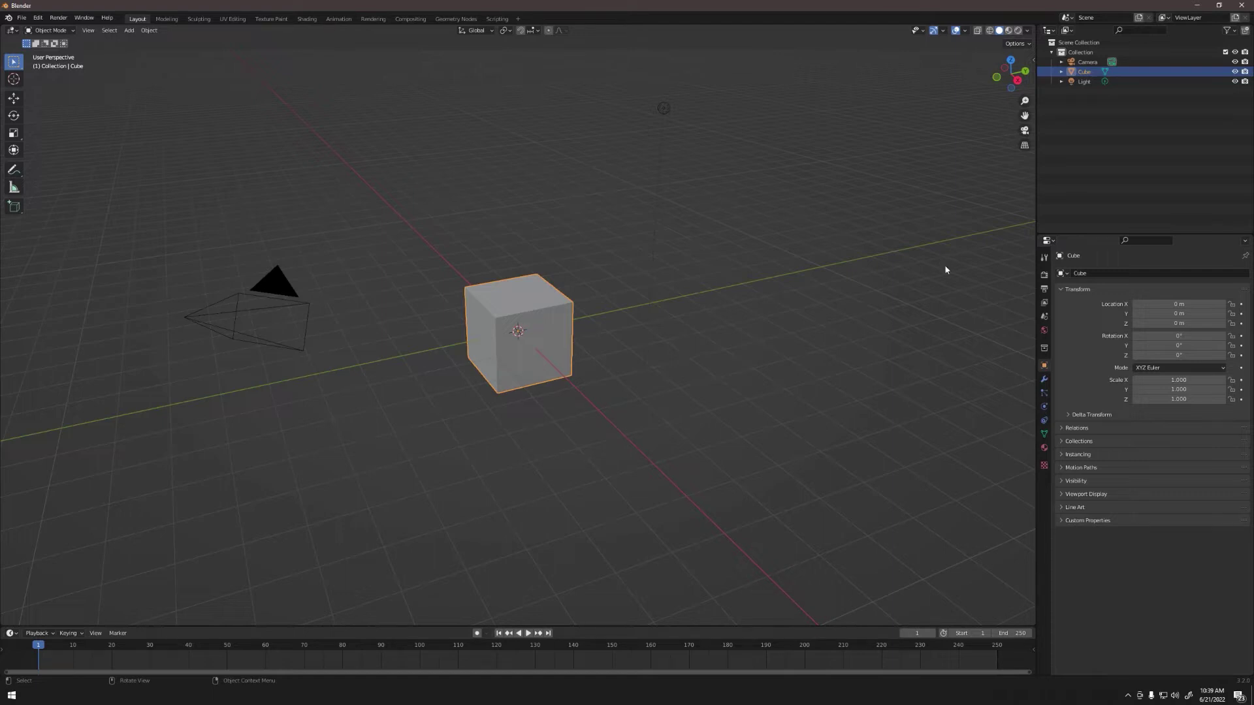
pyautogui.click(1044, 275)
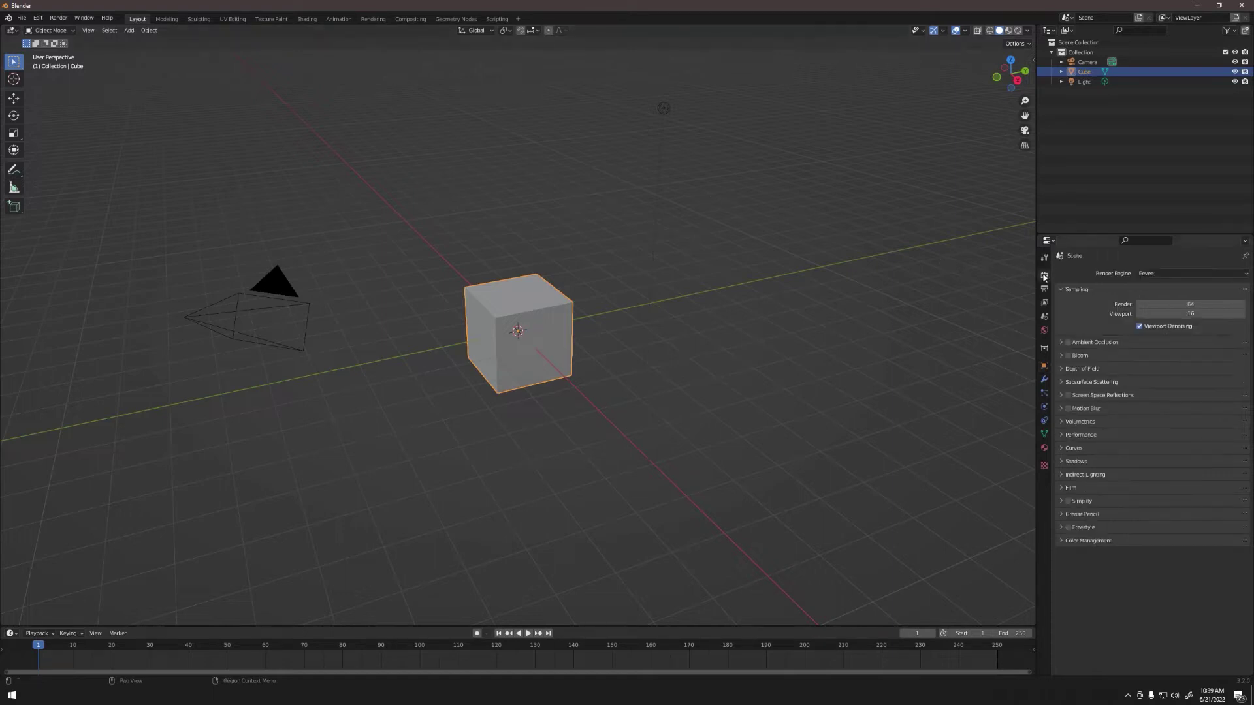
pyautogui.click(1165, 274)
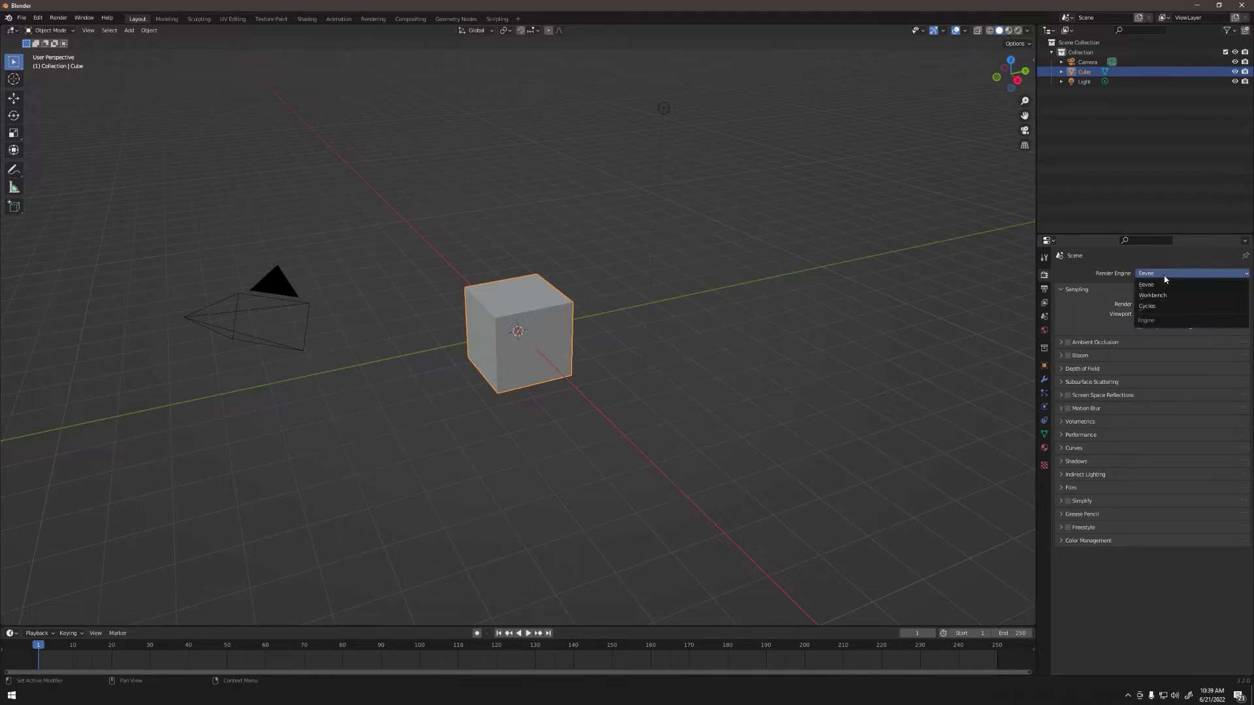
pyautogui.click(1165, 279)
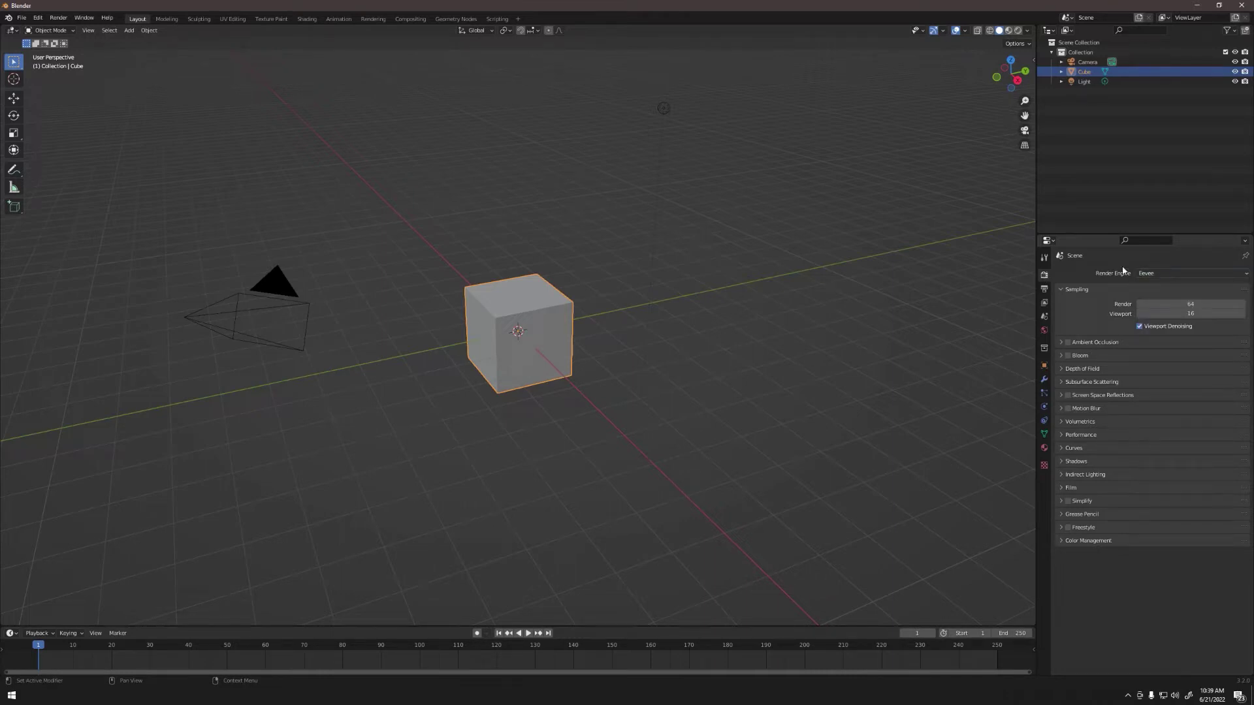
# Delete the default camera, cube and light from the scene
pyautogui.keyDown('shift'); pyautogui.click(236, 311); pyautogui.keyUp('shift')
pyautogui.keyDown('shift'); pyautogui.click(662, 109); pyautogui.keyUp('shift')
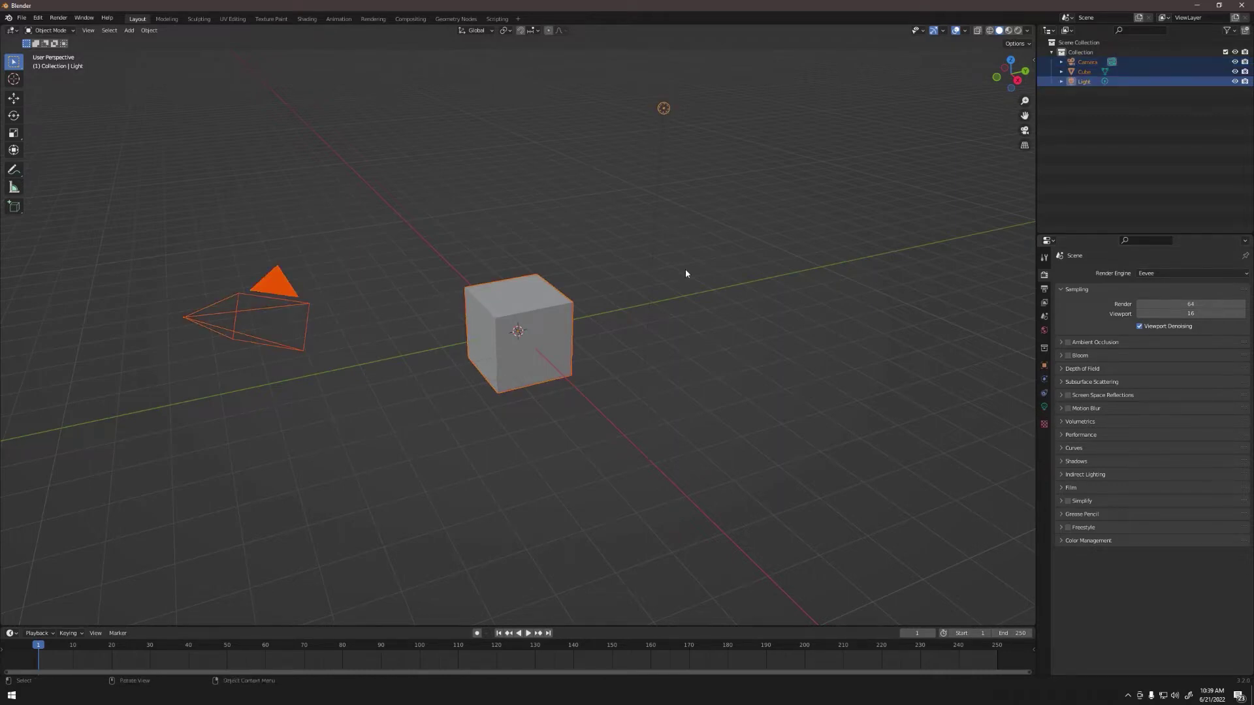
pyautogui.press('Delete')
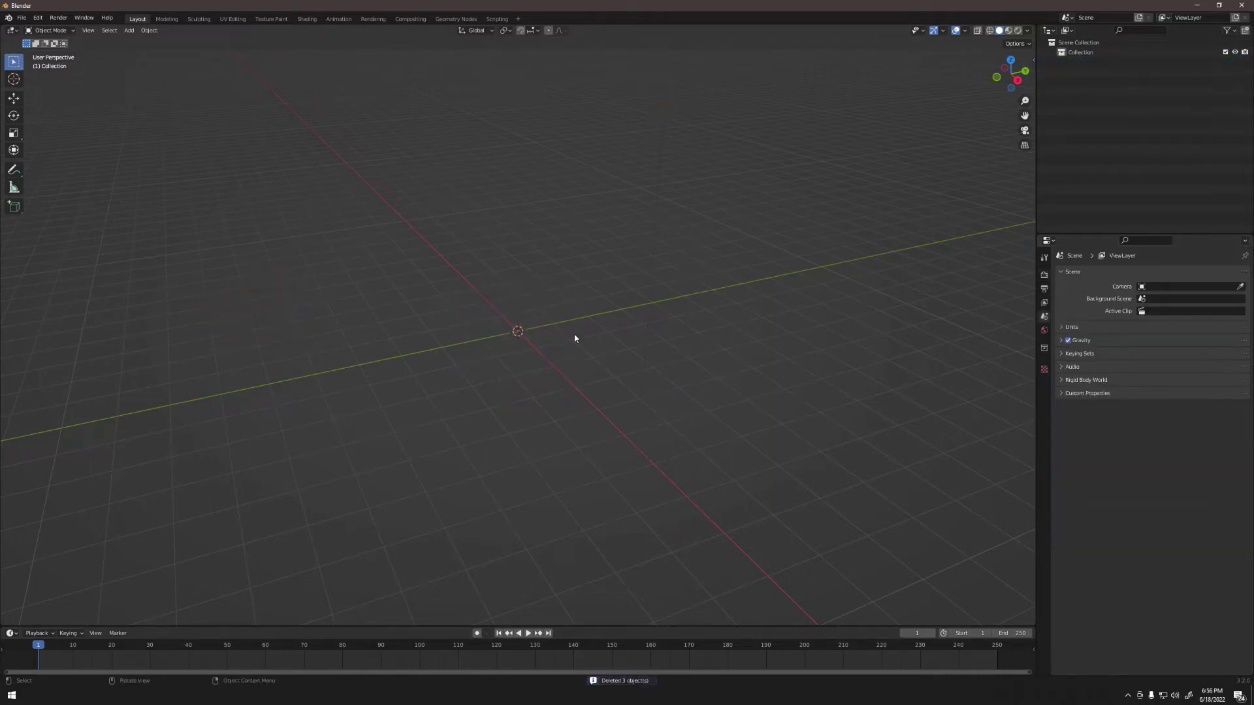
# Add a ball metaball at the world origin, working in the front orthographic view
pyautogui.press('KP_1')
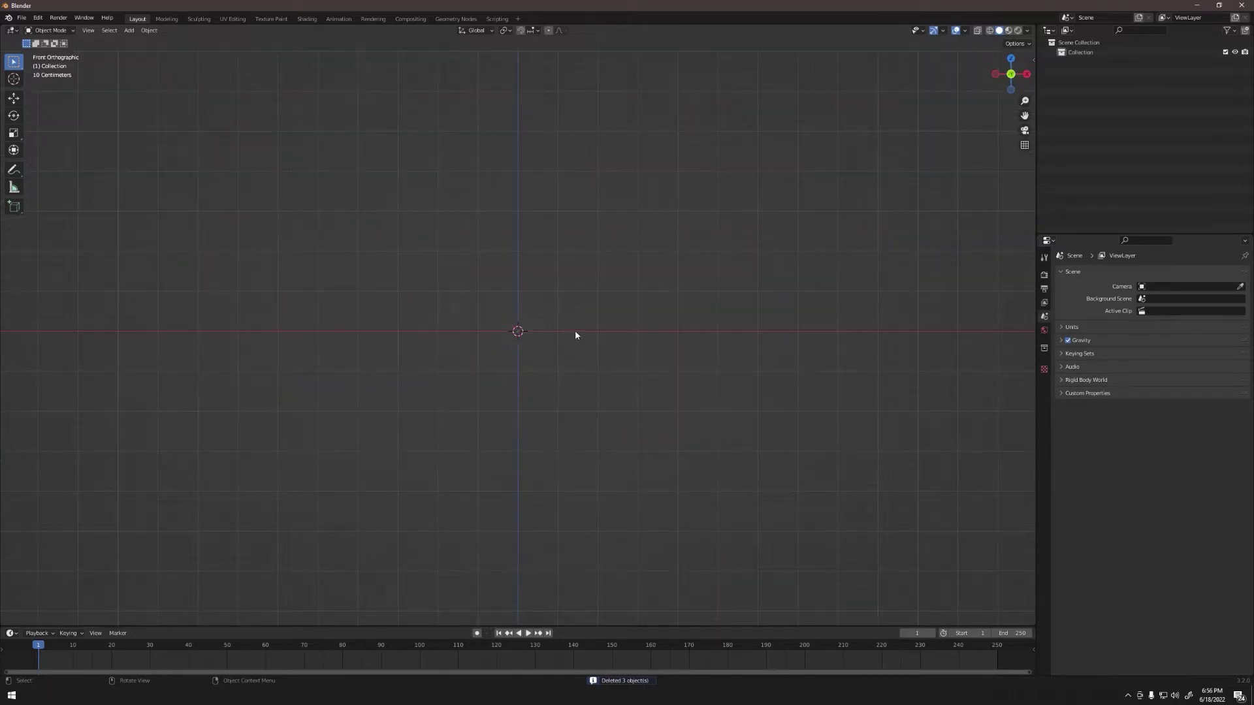
pyautogui.keyDown('shift'); pyautogui.moveTo(575, 330); pyautogui.dragTo(568, 428, button='middle'); pyautogui.keyUp('shift')
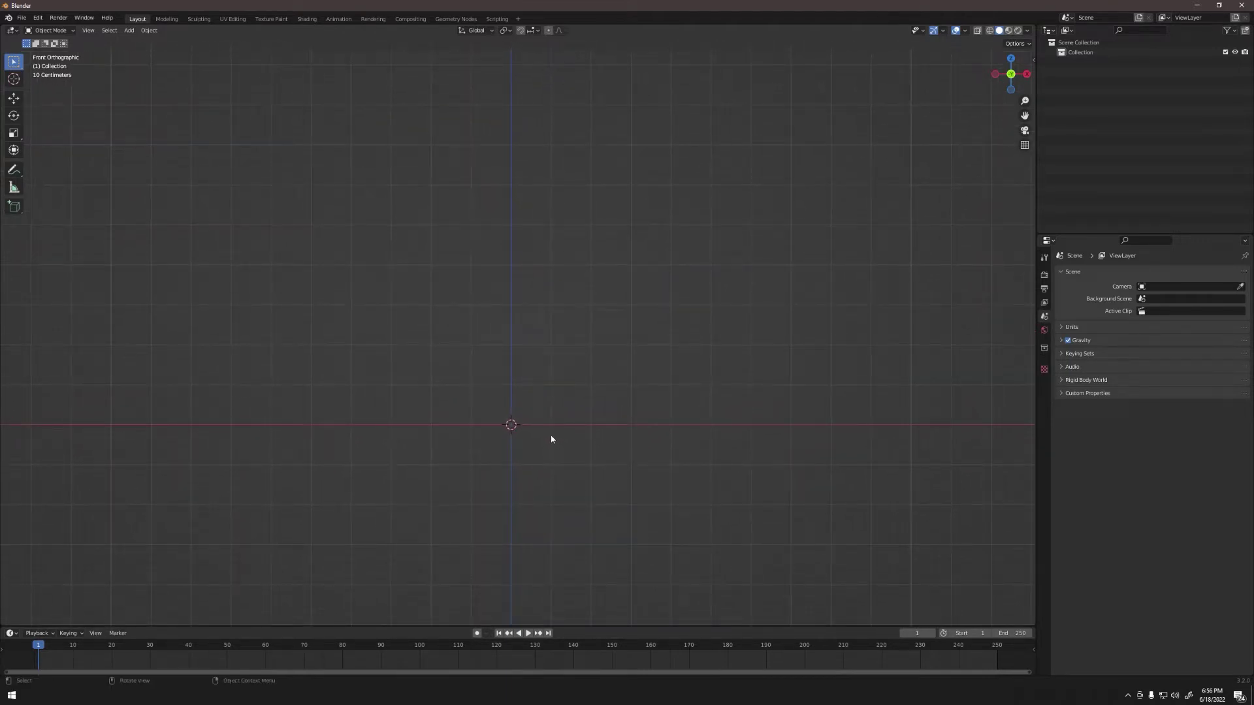
pyautogui.hotkey('shift', 'a')
pyautogui.moveTo(552, 437)
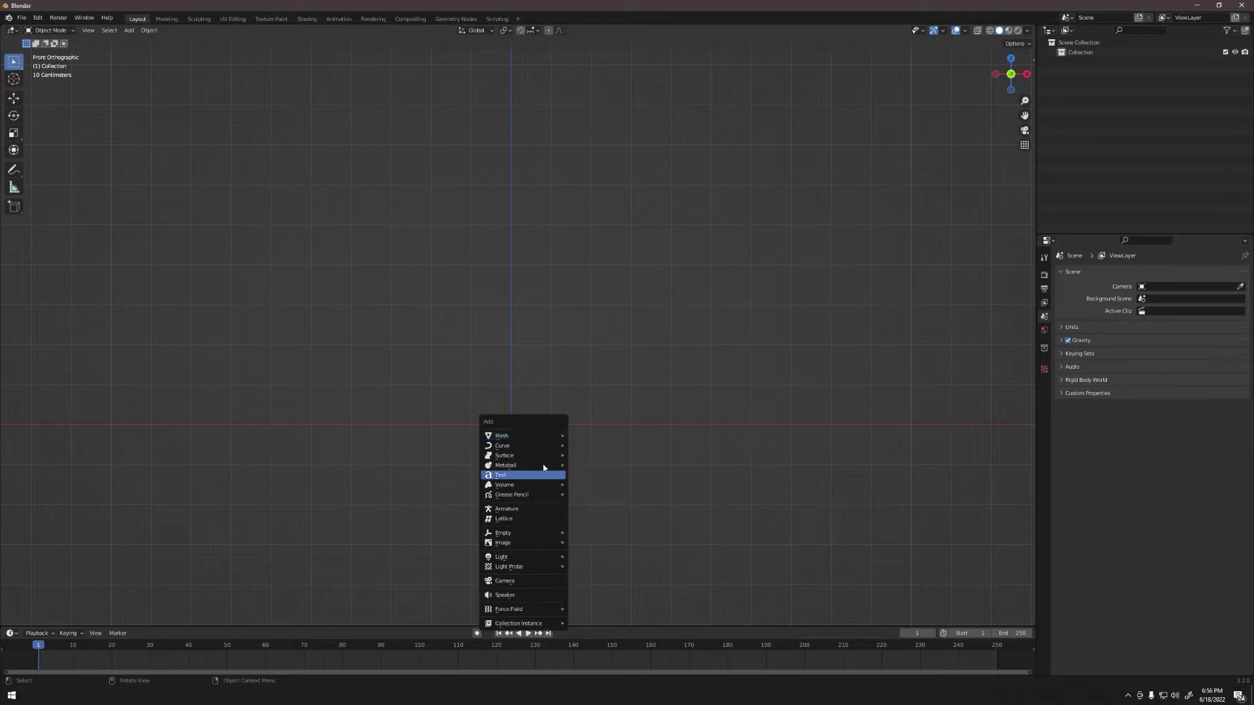
pyautogui.click(582, 465)
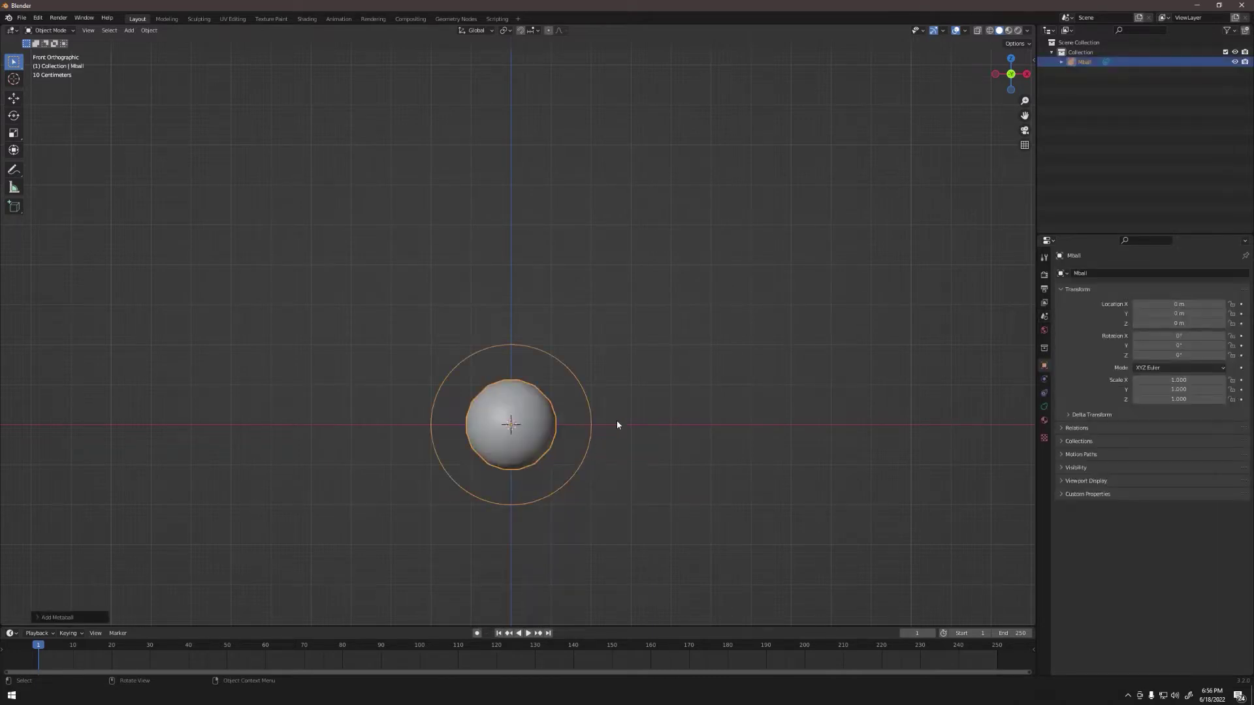
# Rename the new metaball object as Fire
pyautogui.click(1084, 63)
pyautogui.doubleClick(1084, 63)
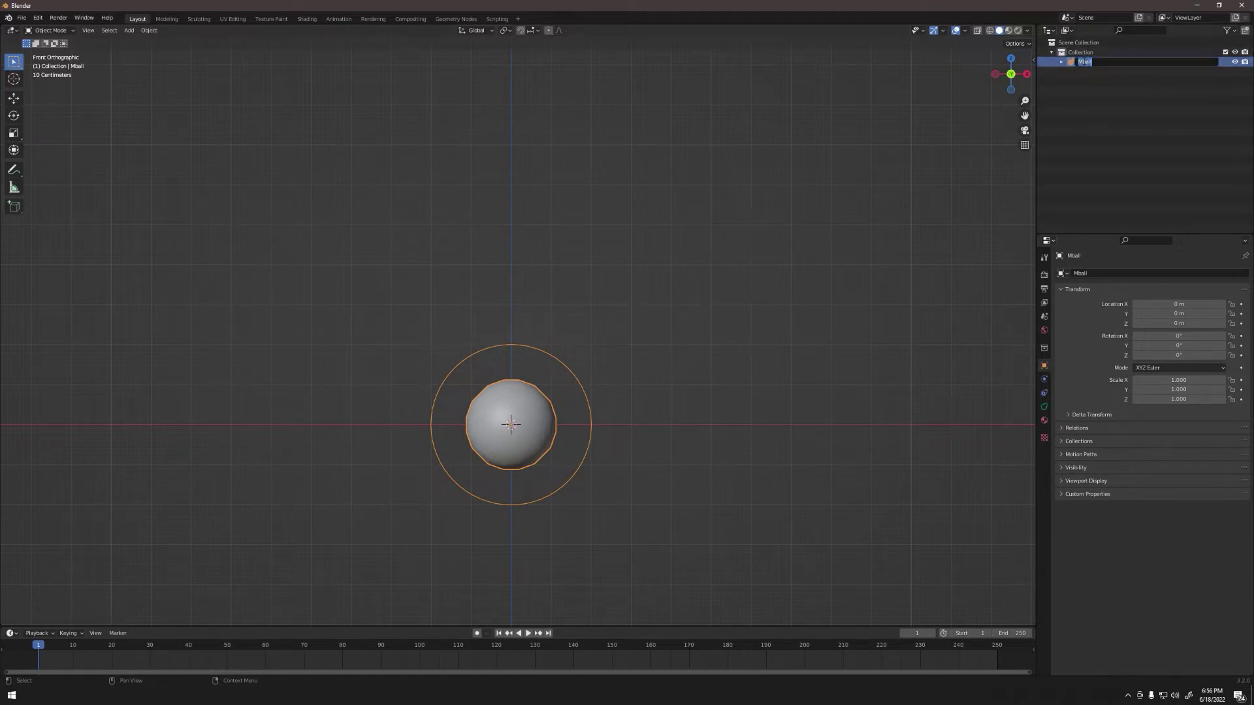
pyautogui.write('Fire')
pyautogui.press('Return')
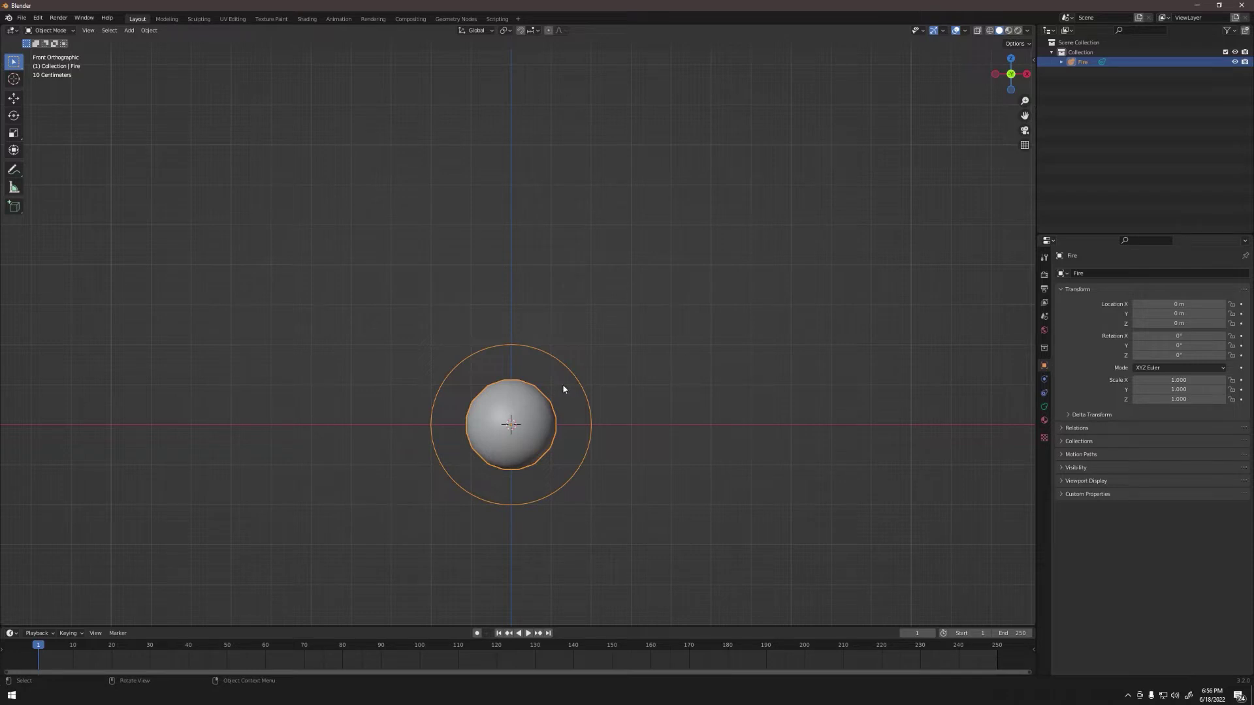
# Duplicate the Fire metaball about 1.05 m up along Z and scale the copy down to about 0.48
pyautogui.hotkey('shift', 'd')
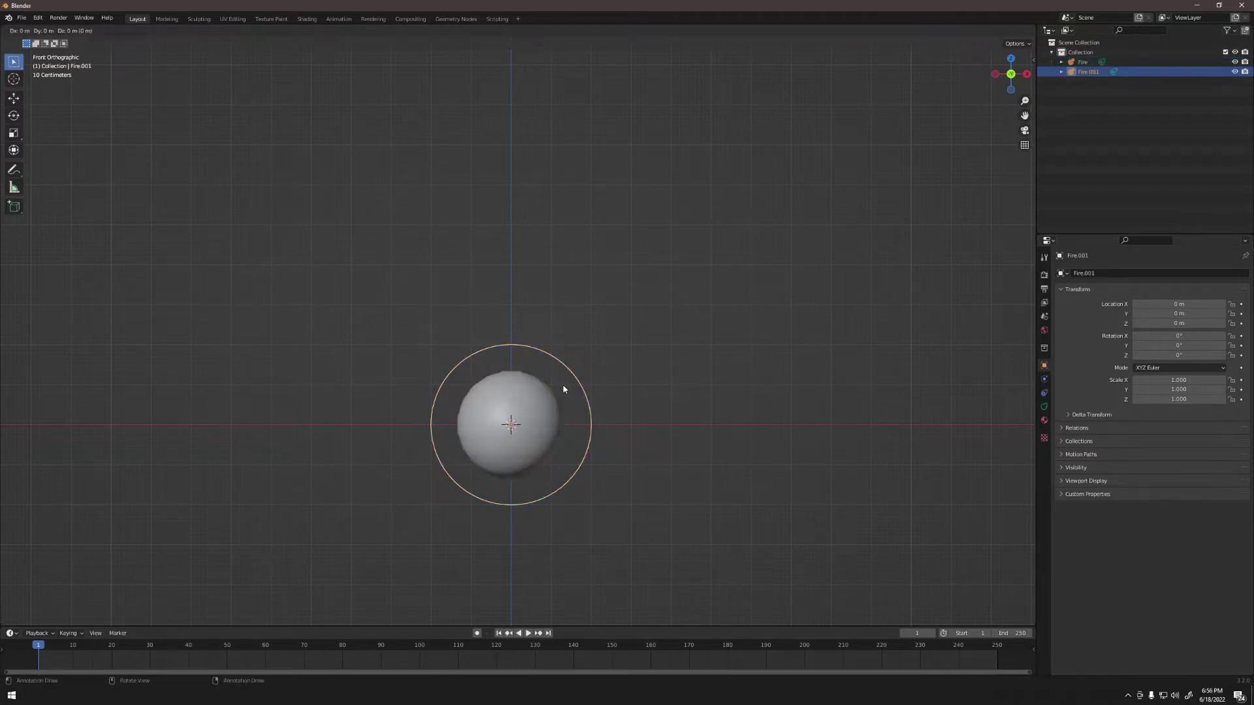
pyautogui.press('z')
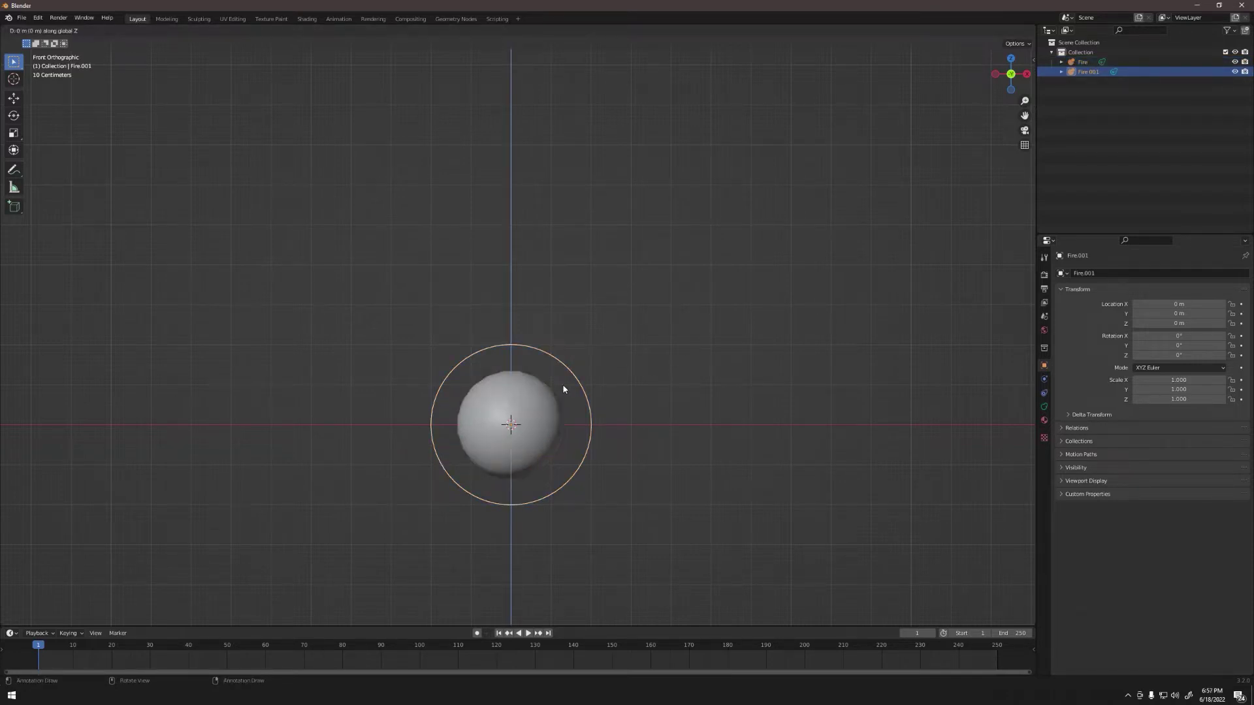
pyautogui.click(570, 342)
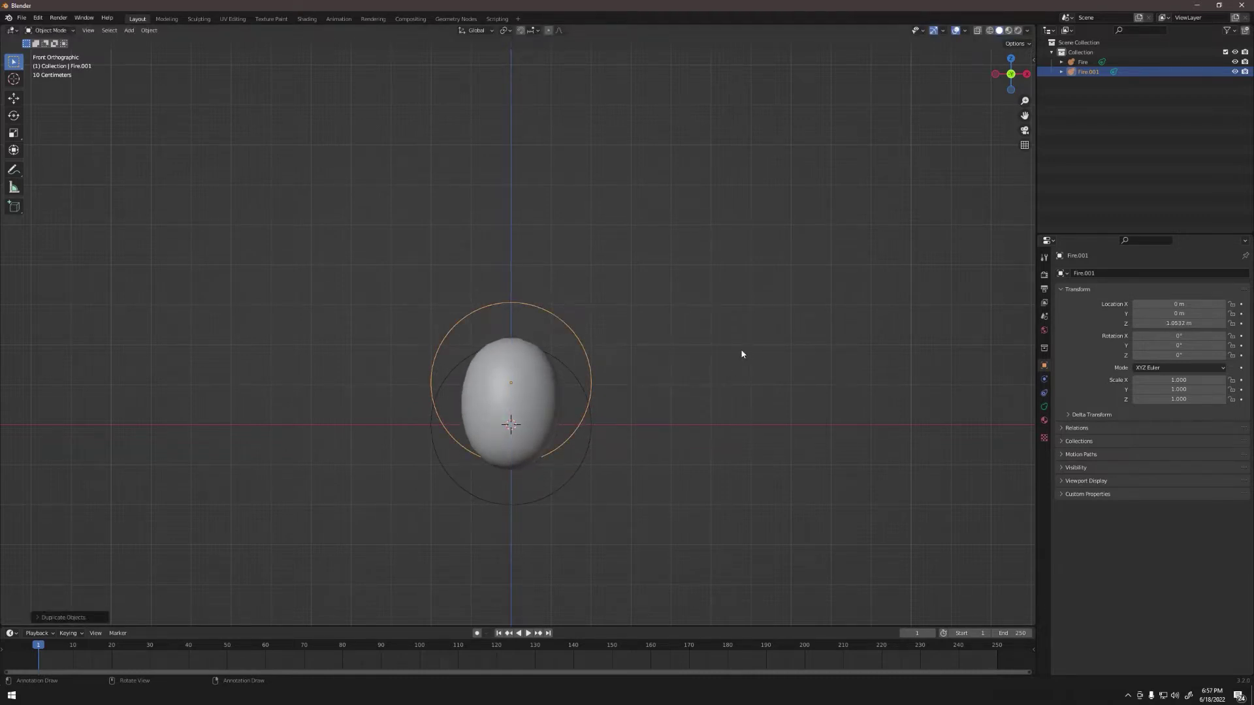
pyautogui.press('s')
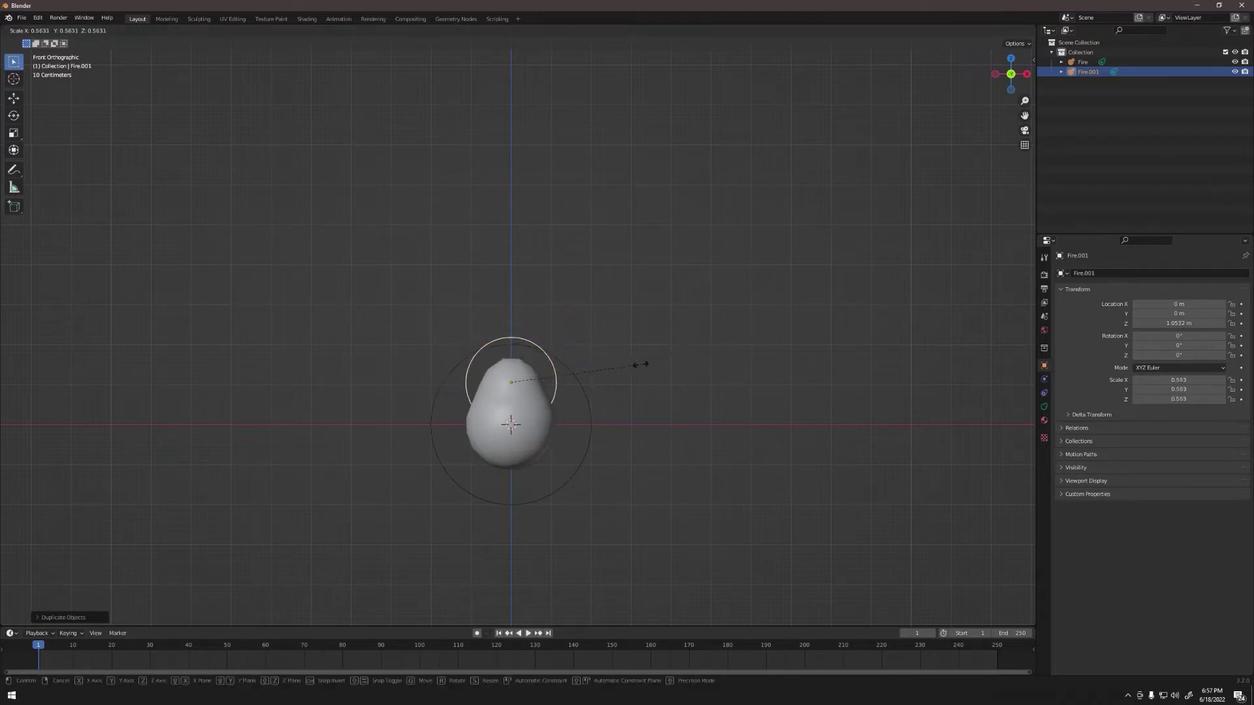
pyautogui.click(623, 375)
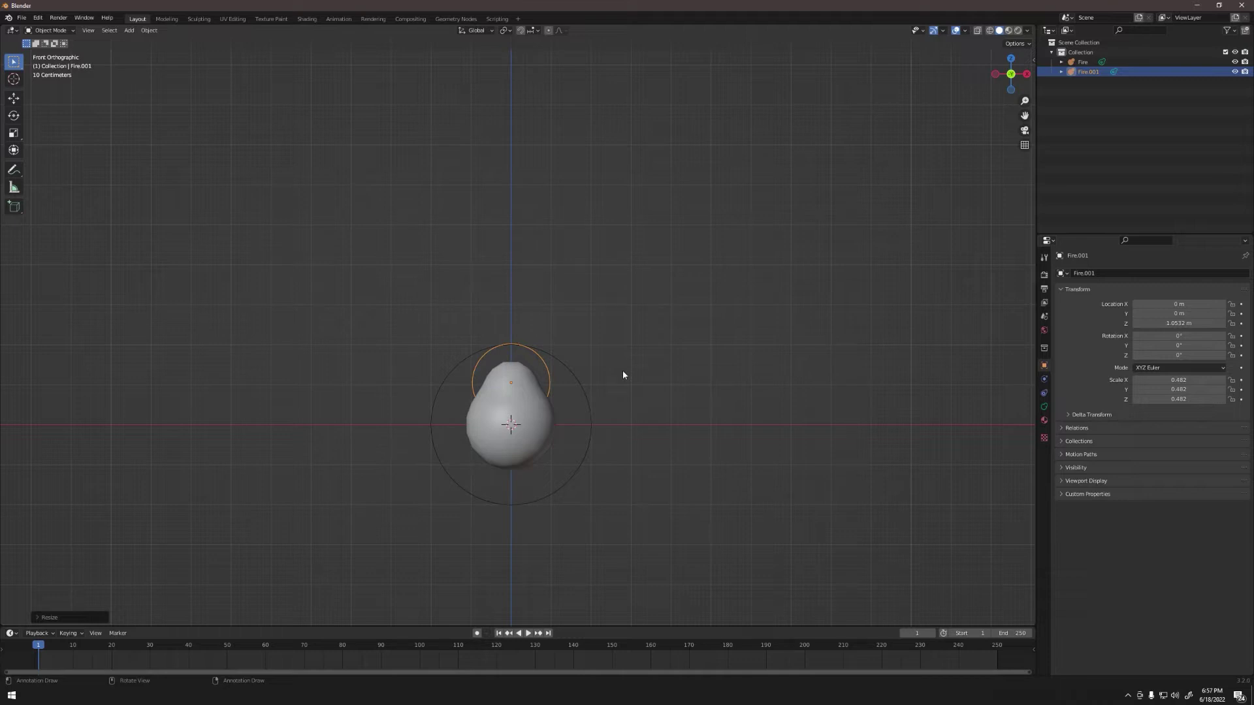
# Try renaming the base metaball to Mball, and restore its name to Fire
pyautogui.doubleClick(1082, 61)
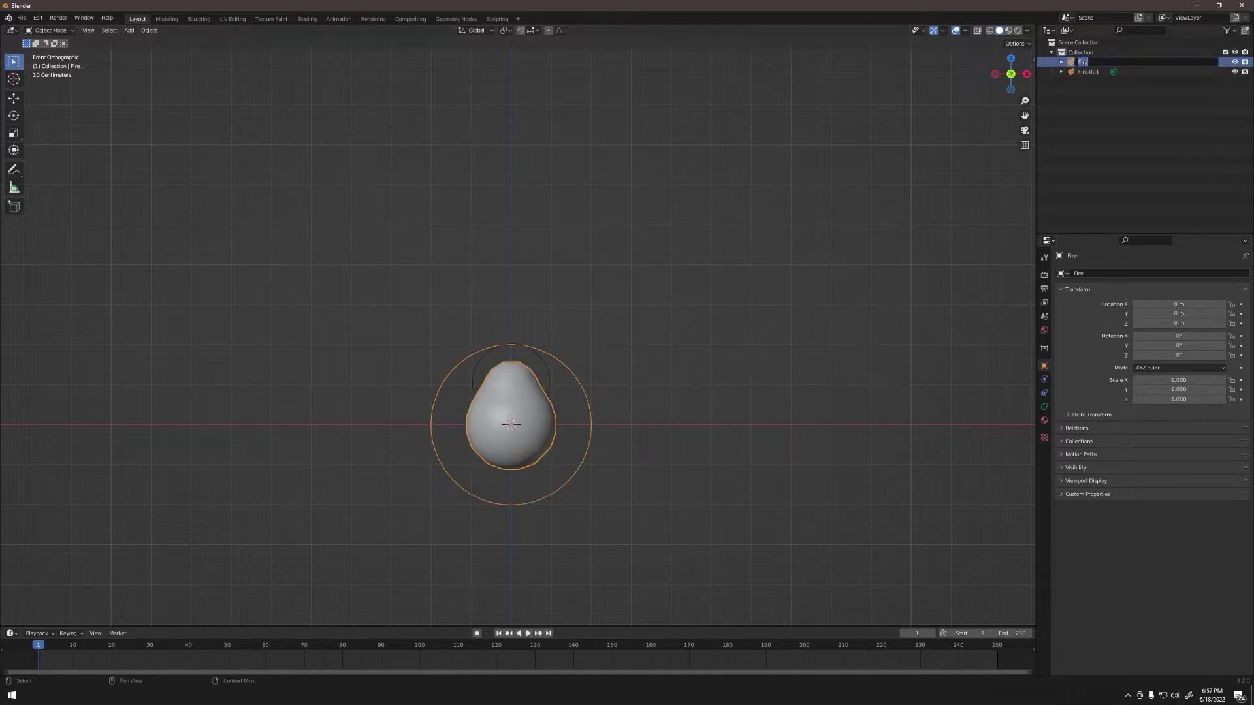
pyautogui.write('Mball')
pyautogui.press('Return')
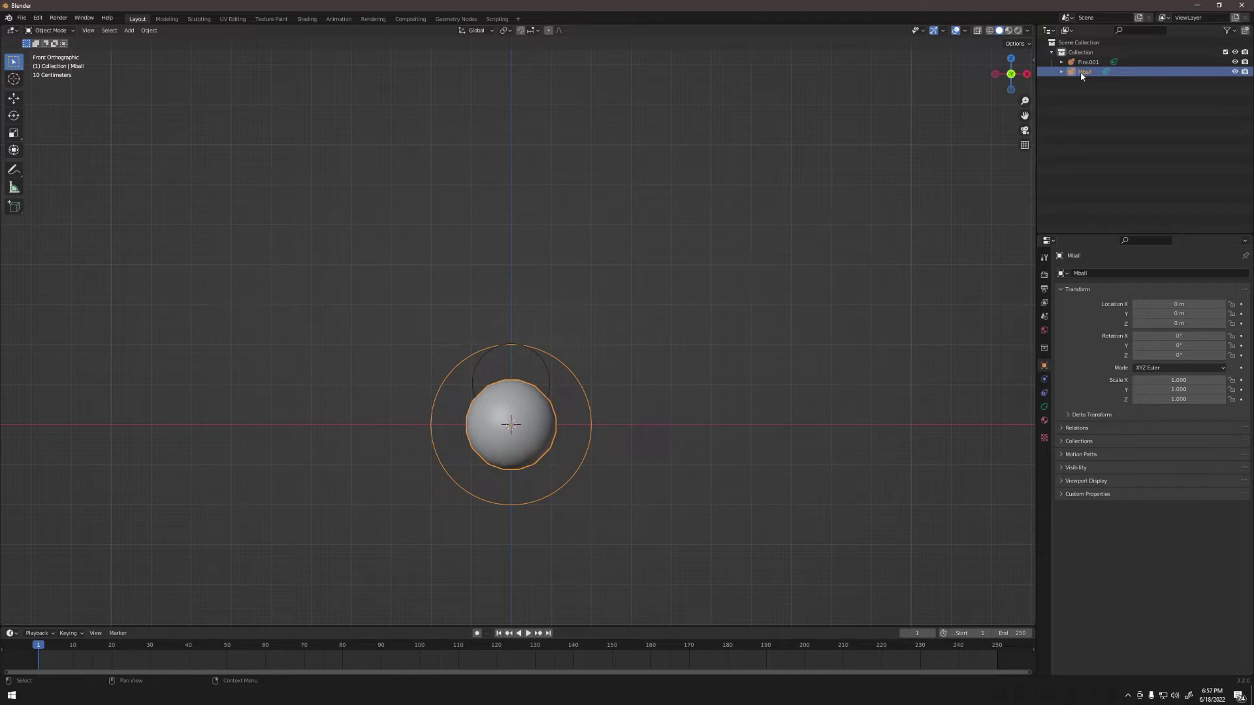
pyautogui.doubleClick(1082, 72)
pyautogui.write('Fire')
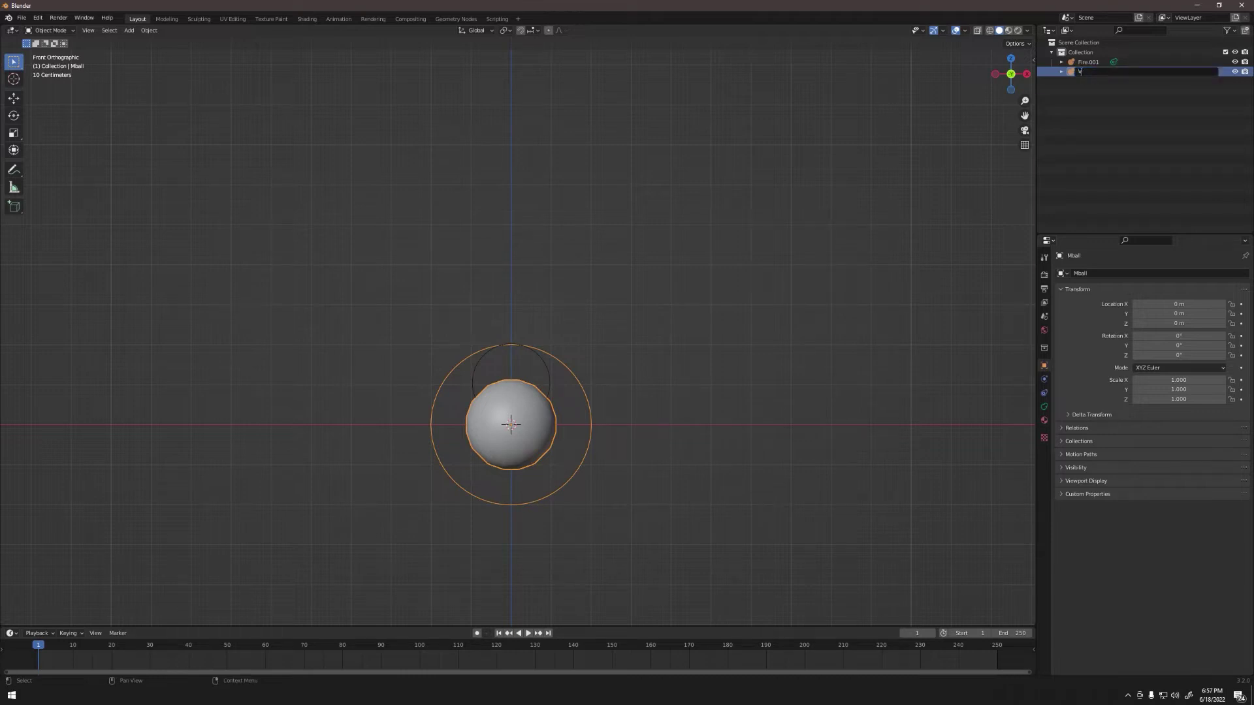
pyautogui.press('Return')
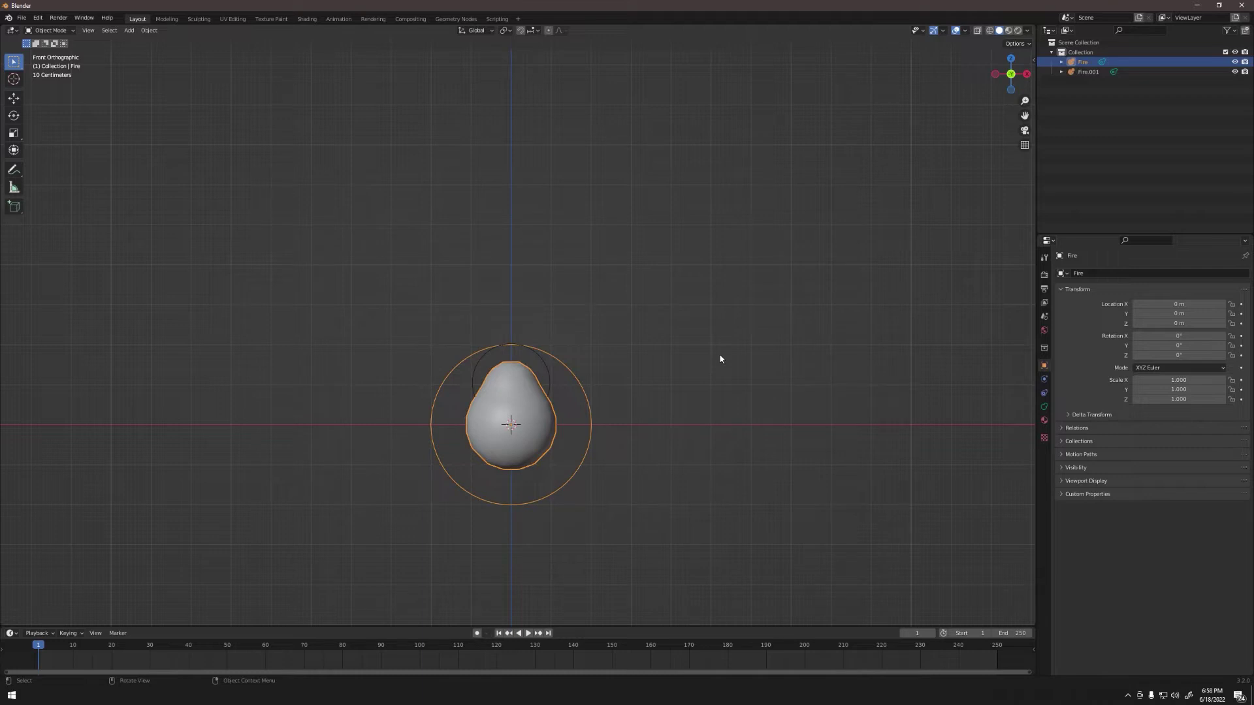
# Move the smaller metaball, Fire.001, along Z to a height of about 1.07 m
pyautogui.click(1087, 72)
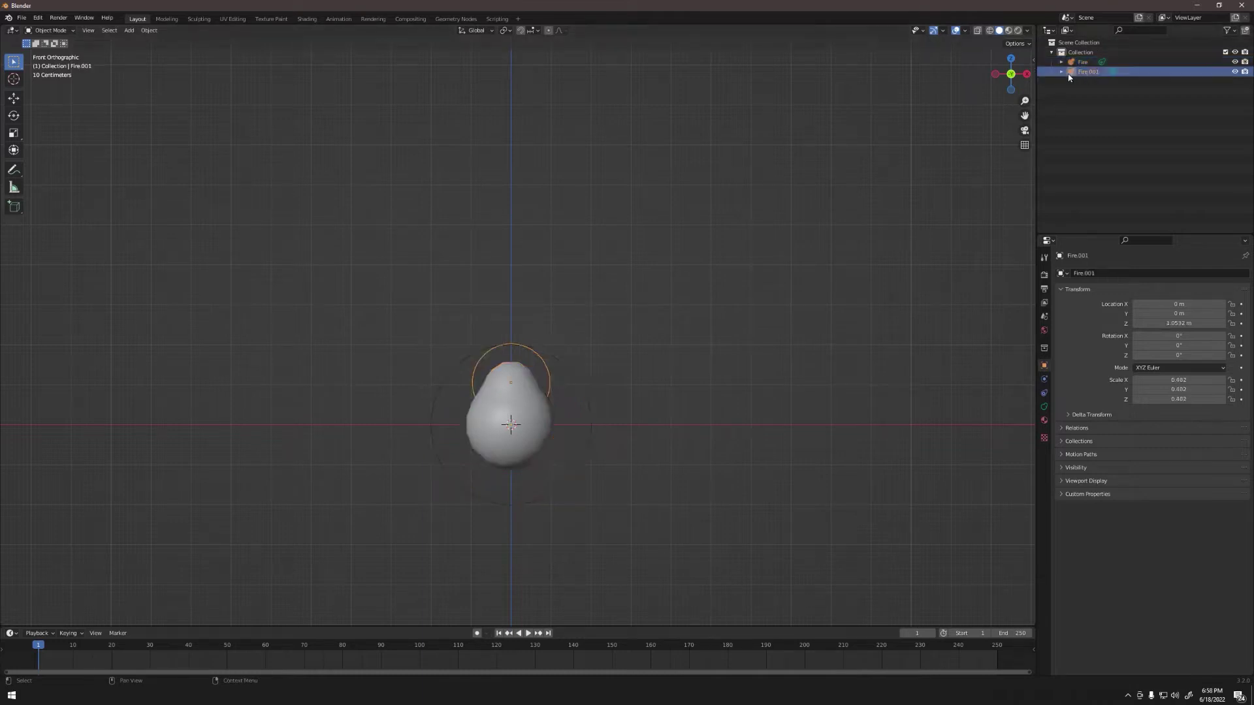
pyautogui.press('g')
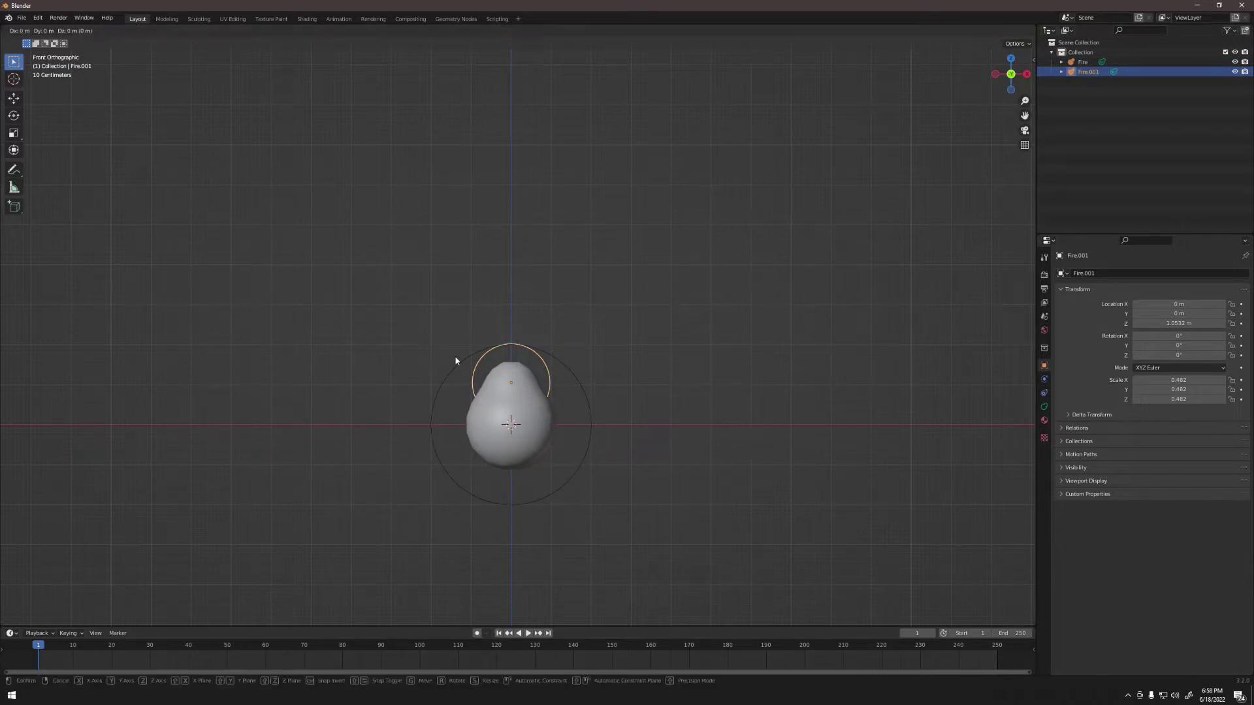
pyautogui.press('z')
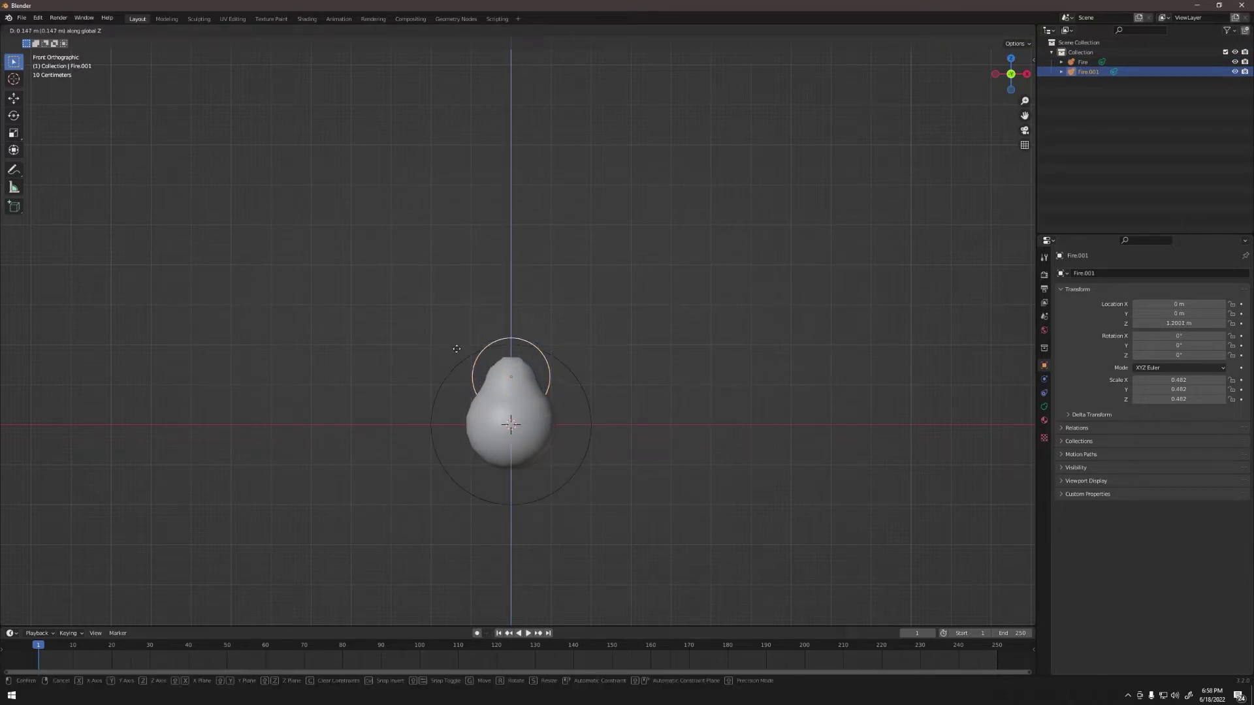
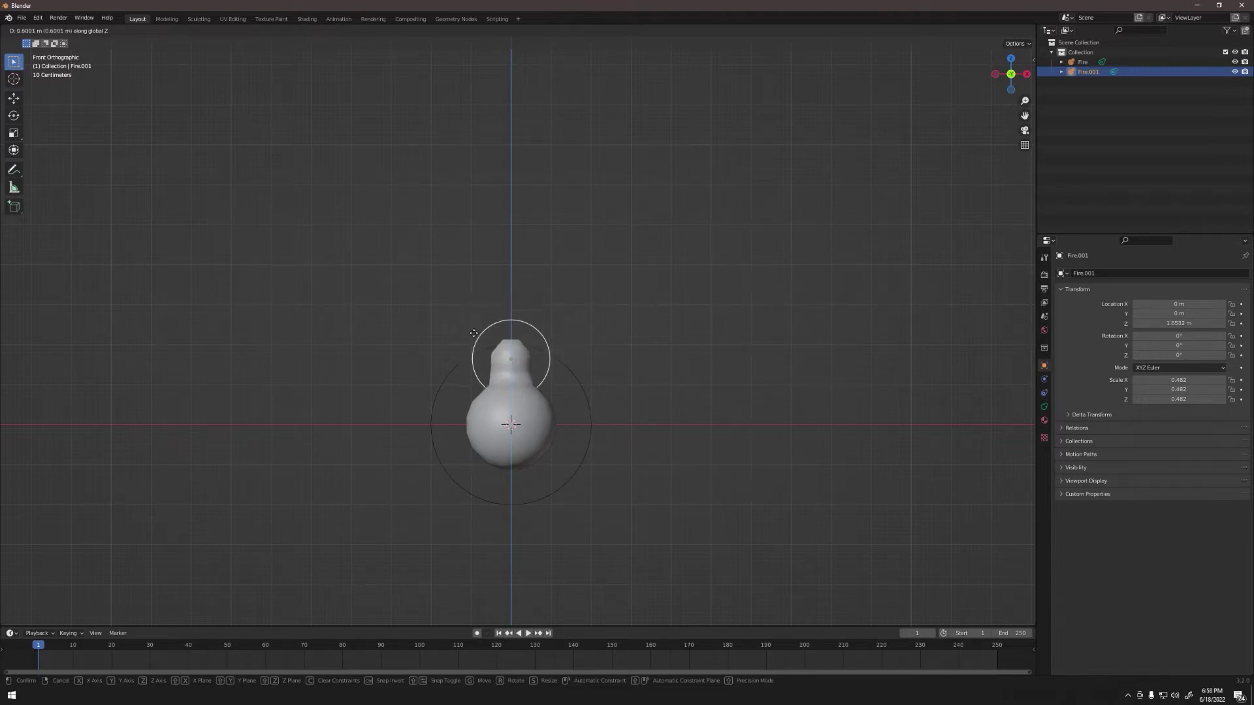
pyautogui.click(473, 358)
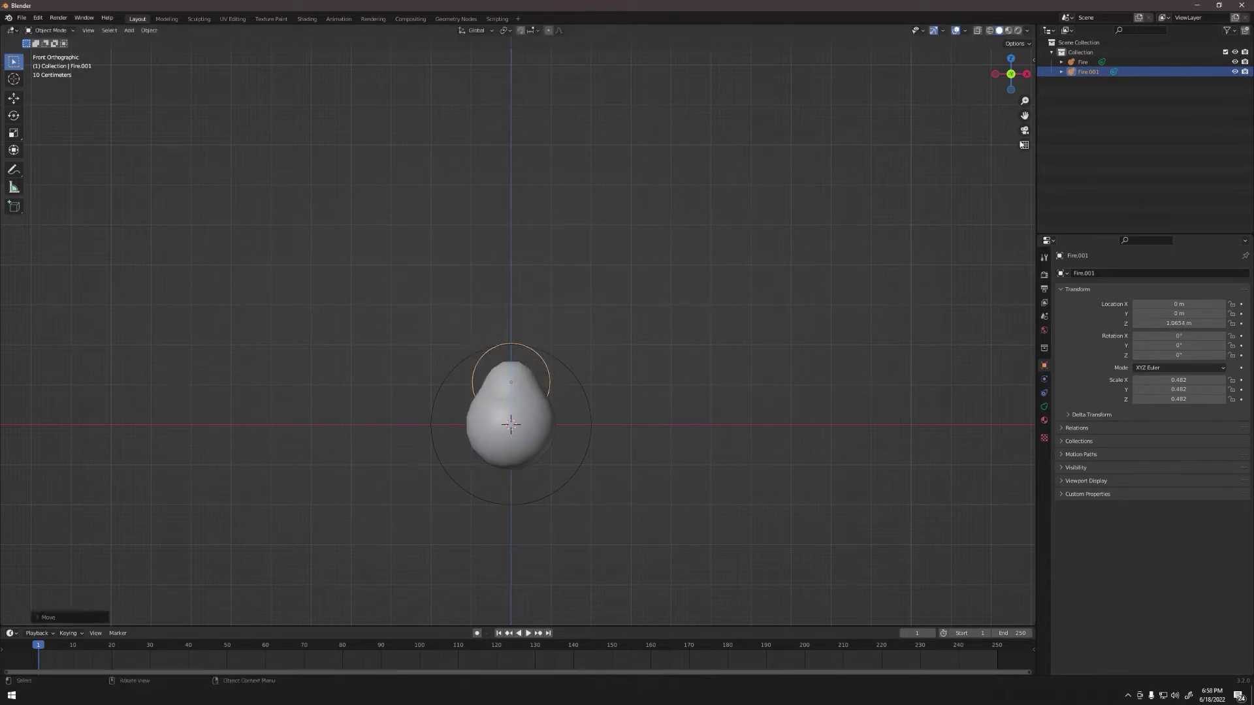
# Hide both Fire metaballs in the viewport and add a UV sphere at the world origin
pyautogui.click(1235, 72)
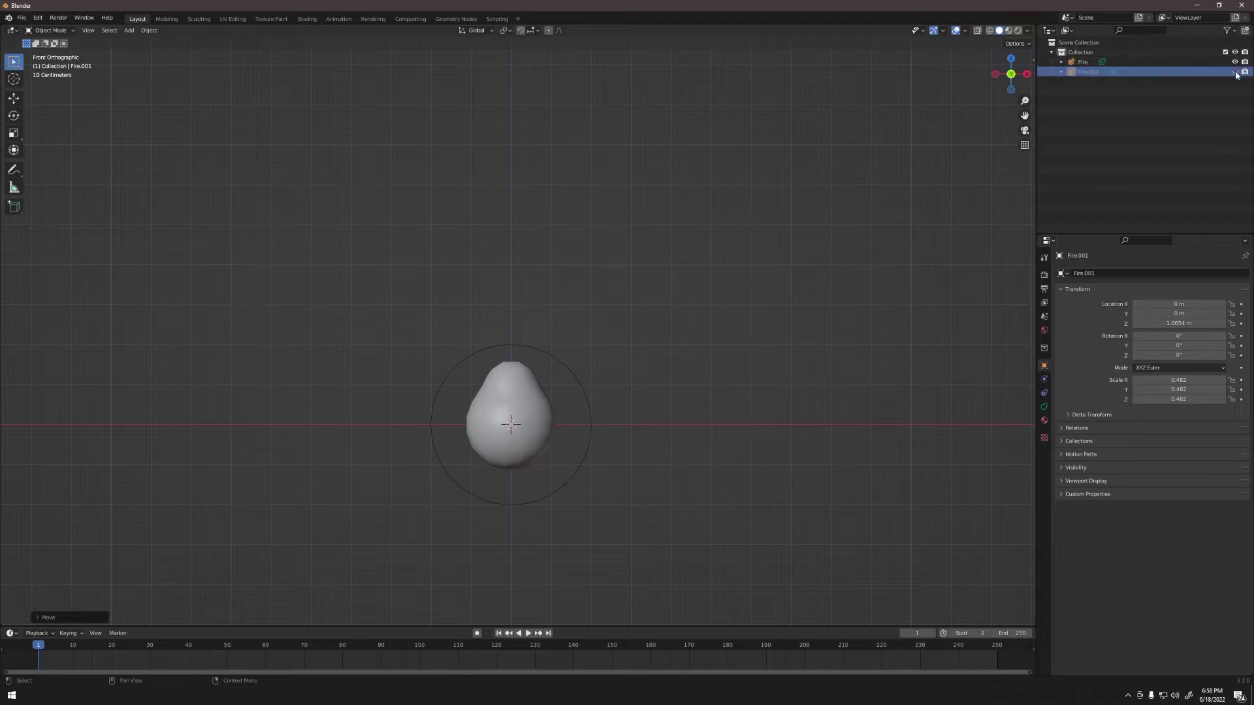
pyautogui.click(1235, 62)
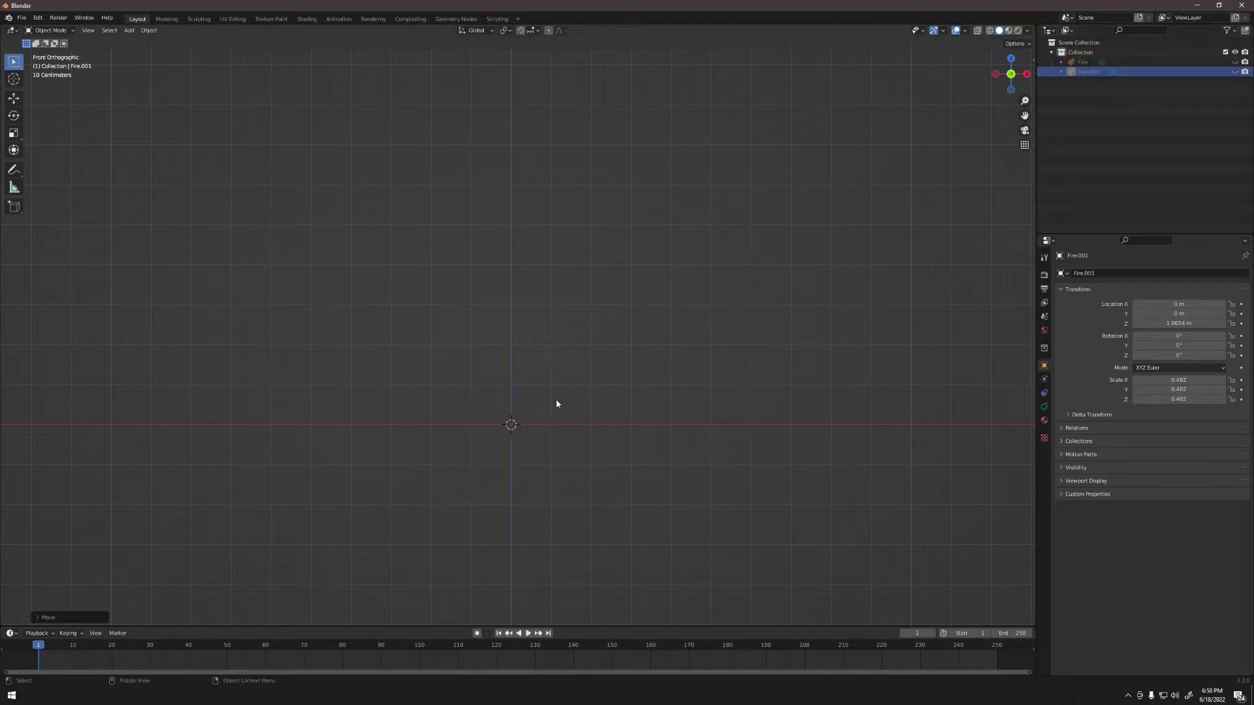
pyautogui.hotkey('shift', 'a')
pyautogui.moveTo(555, 401)
pyautogui.moveTo(544, 375)
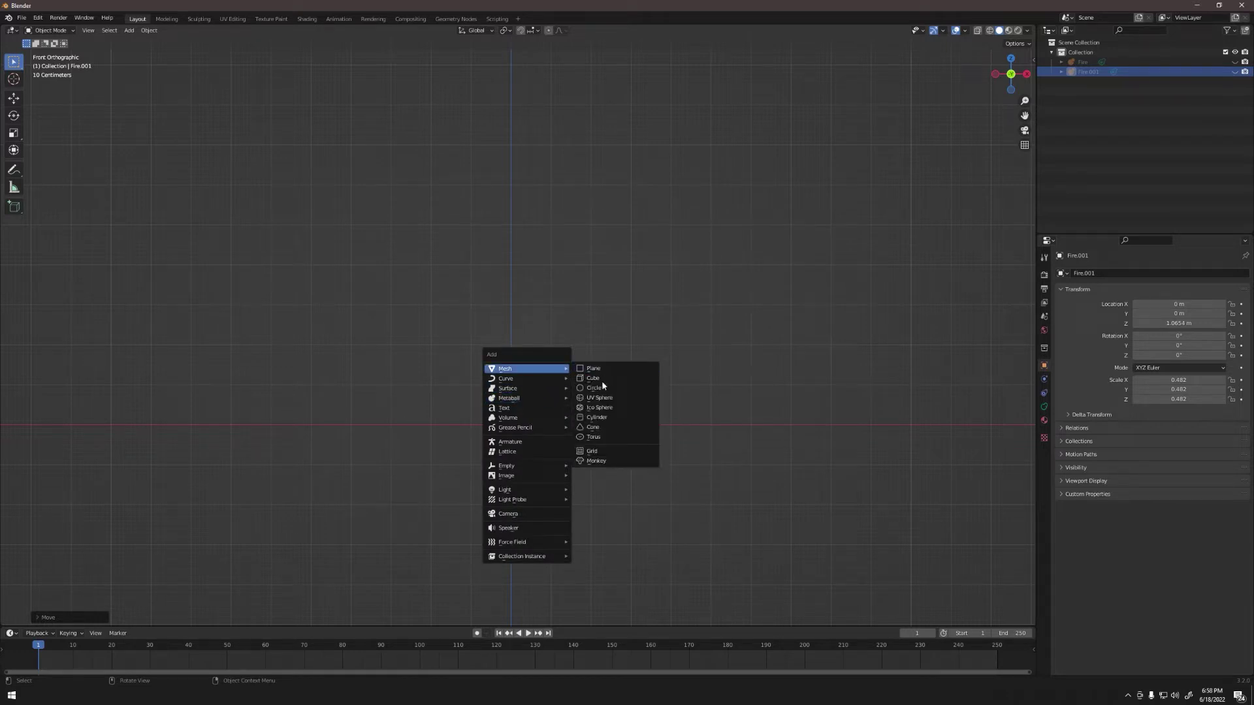
pyautogui.click(599, 397)
pyautogui.scroll(3, 507, 460)
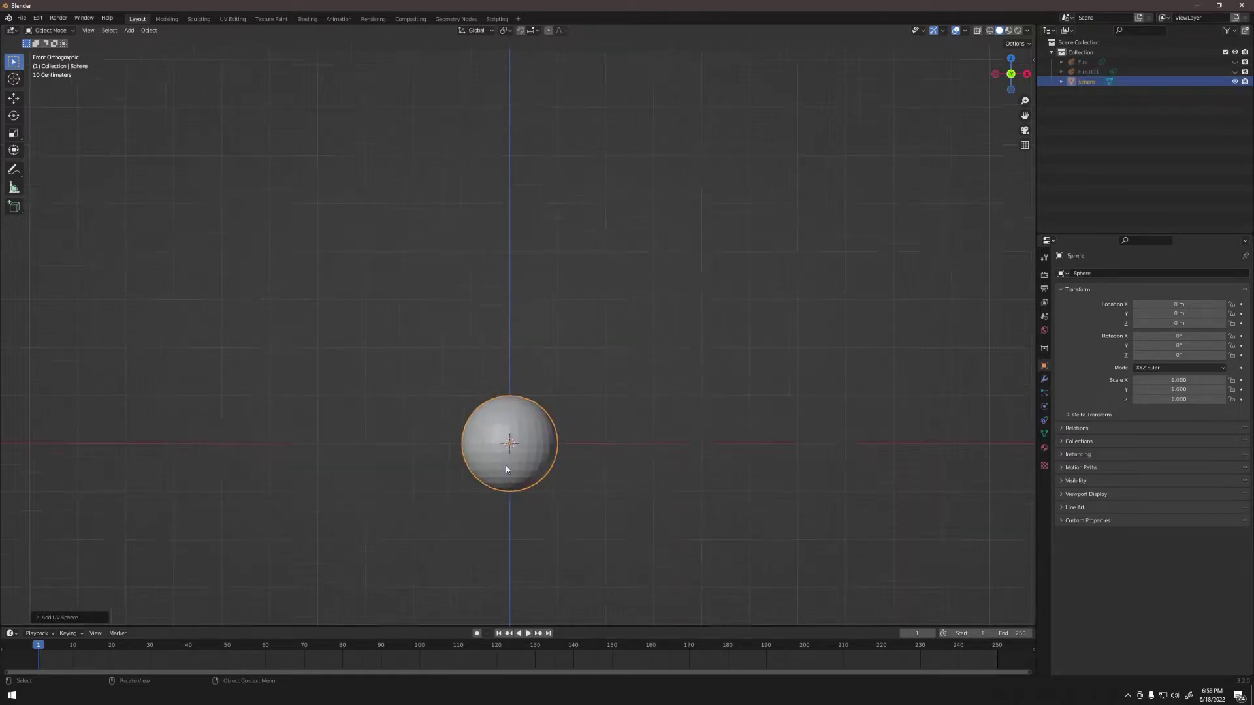
pyautogui.keyDown('shift'); pyautogui.moveTo(505, 465); pyautogui.dragTo(530, 333, button='middle'); pyautogui.keyUp('shift')
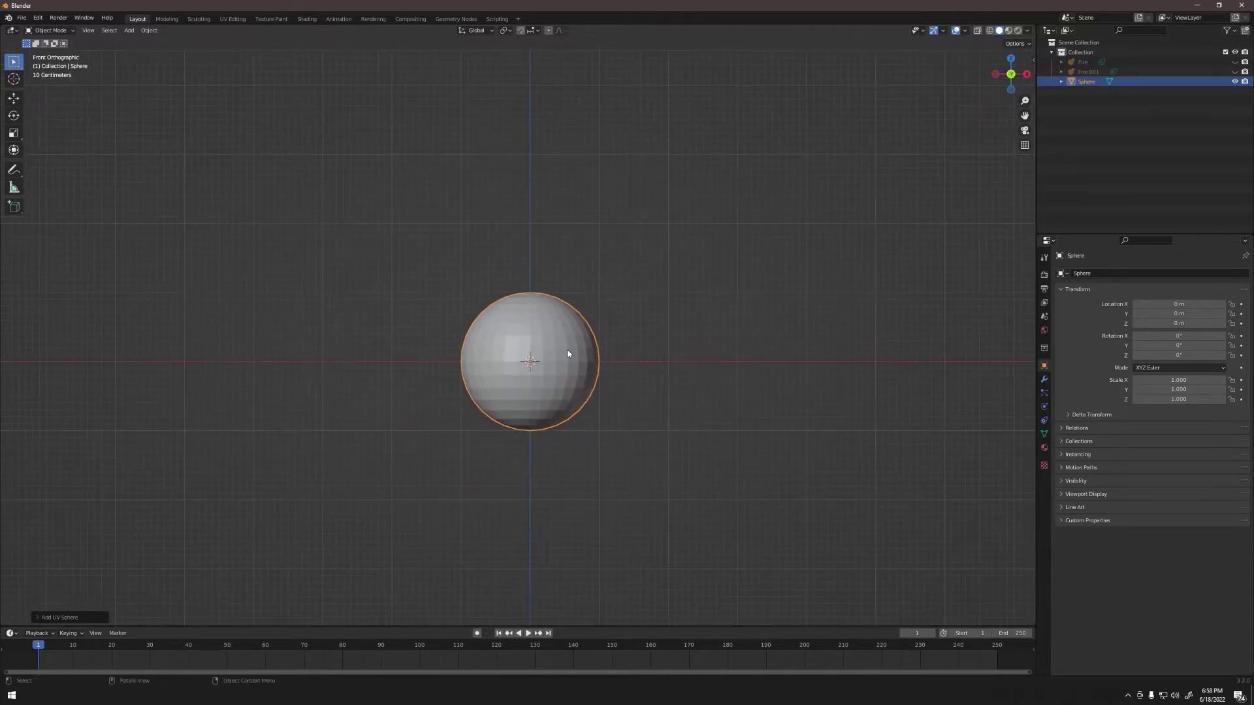
# Enter Edit Mode on the sphere and box-select the visible vertices below its equator
pyautogui.press('Tab')
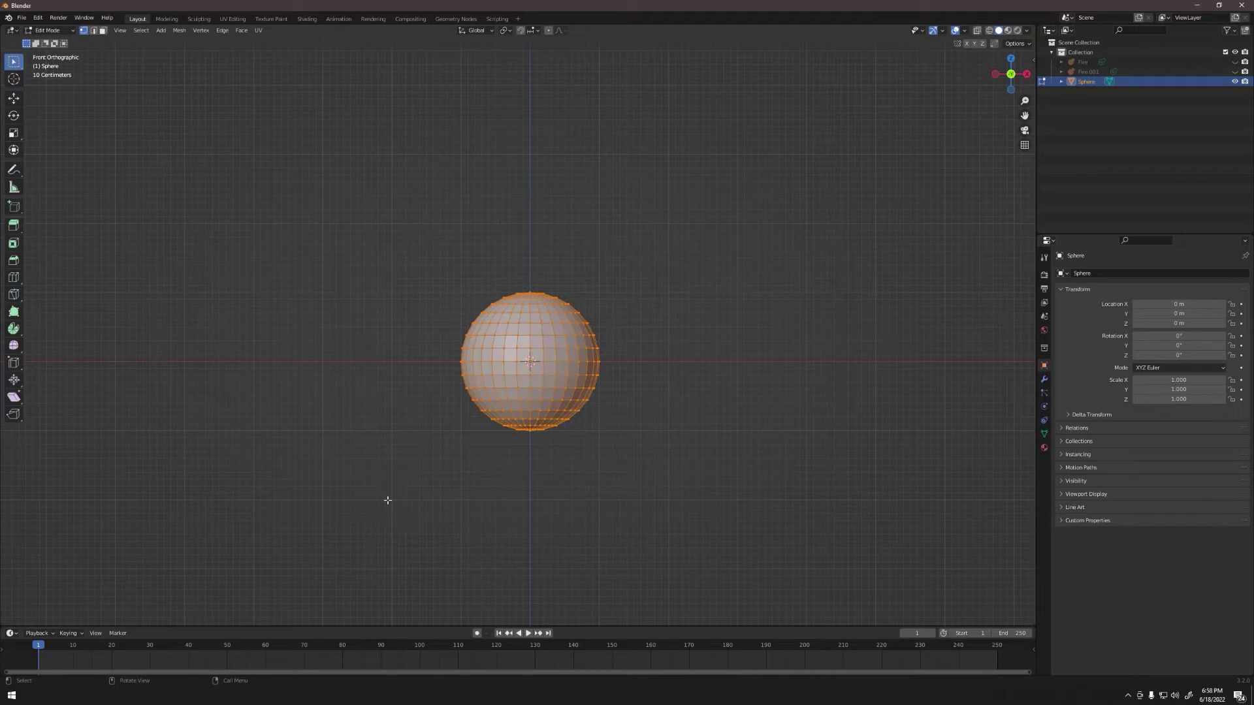
pyautogui.moveTo(388, 500); pyautogui.dragTo(679, 367)
pyautogui.moveTo(680, 367); pyautogui.dragTo(569, 361, button='middle')
pyautogui.press('KP_1')
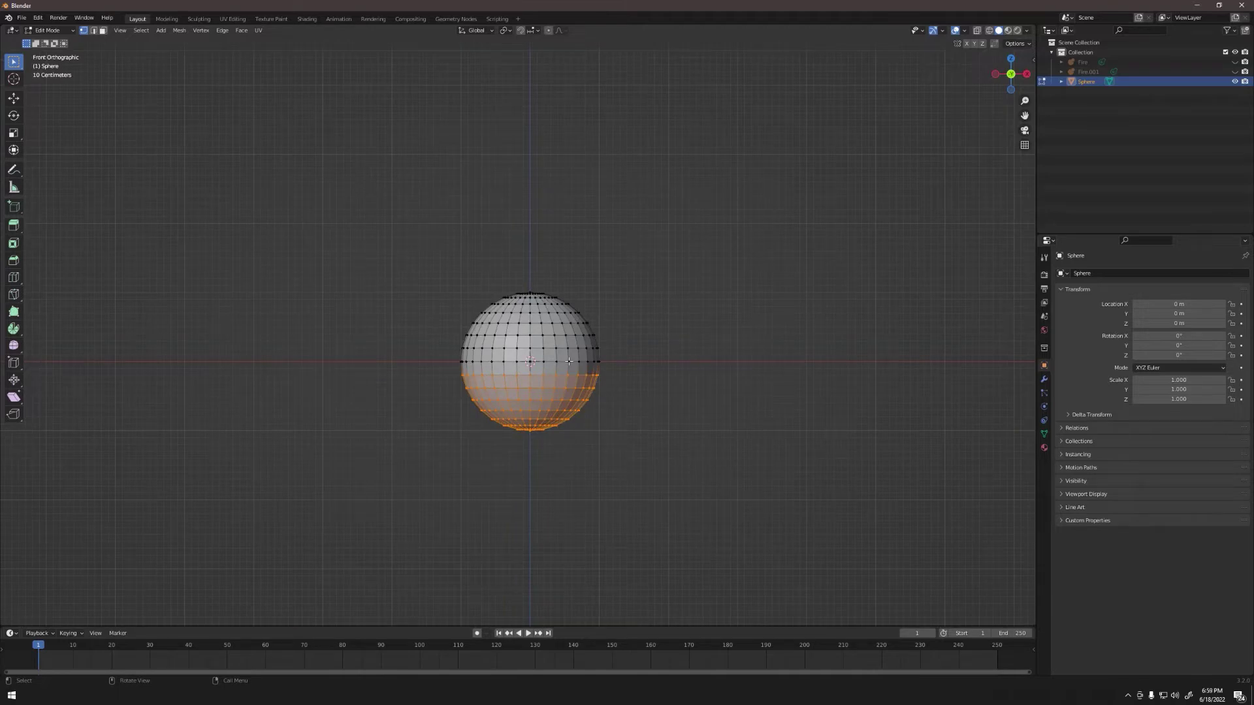
# With X-ray on, select all sphere vertices below the equator, delete them, turn X-ray off, and return to Object Mode
pyautogui.hotkey('alt', 'z')
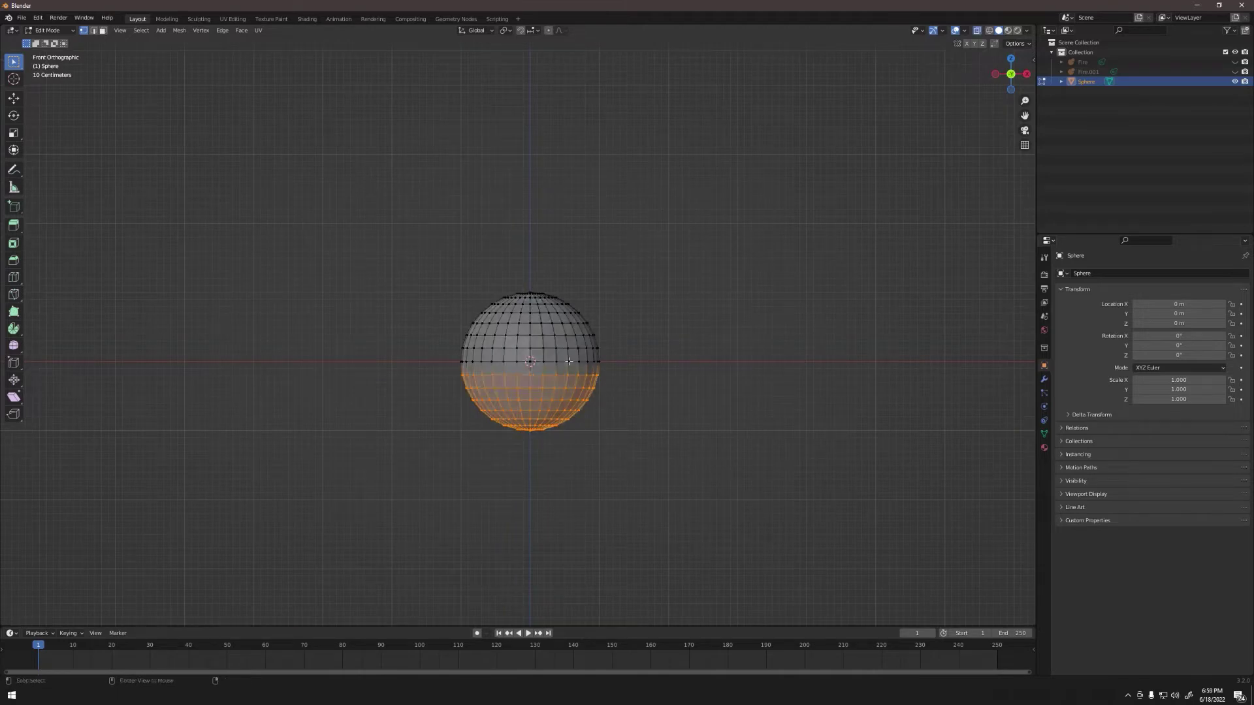
pyautogui.press('b')
pyautogui.moveTo(379, 533)
pyautogui.mouseDown()
pyautogui.moveTo(574, 434)
pyautogui.moveTo(546, 460)
pyautogui.moveTo(664, 368)
pyautogui.mouseUp()
pyautogui.moveTo(665, 367); pyautogui.dragTo(583, 341, button='middle')
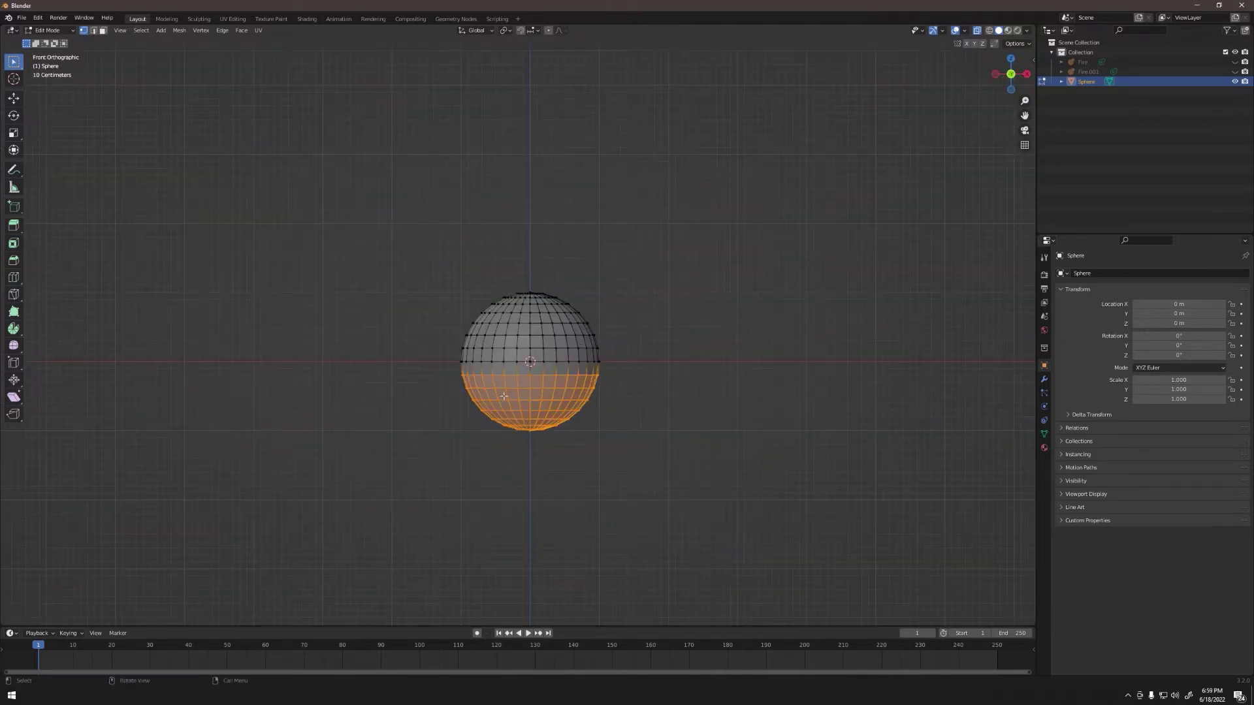
pyautogui.press('x')
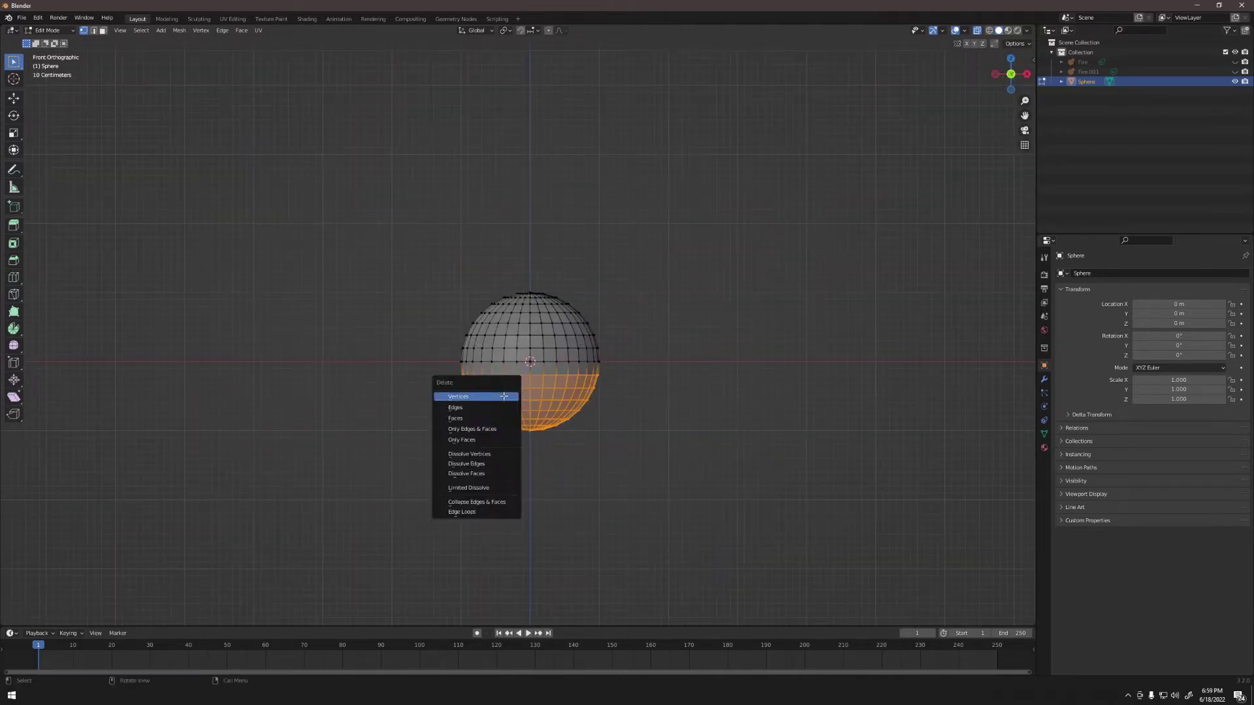
pyautogui.click(503, 396)
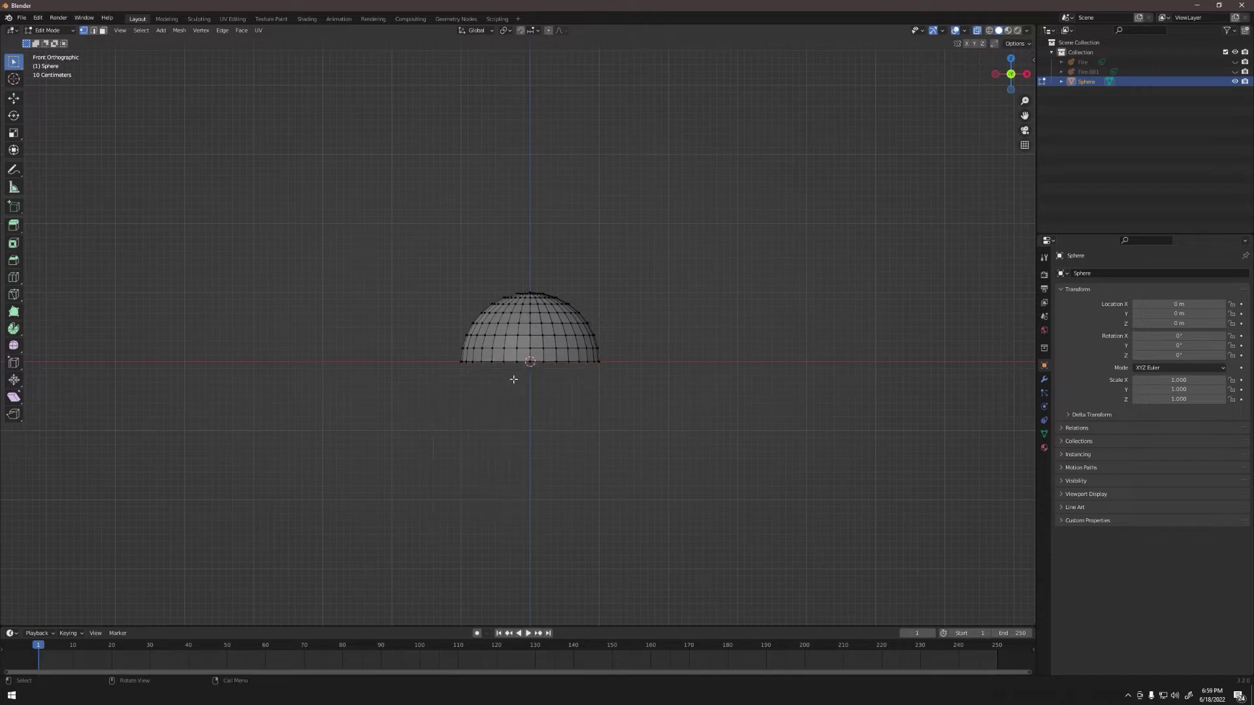
pyautogui.hotkey('alt', 'z')
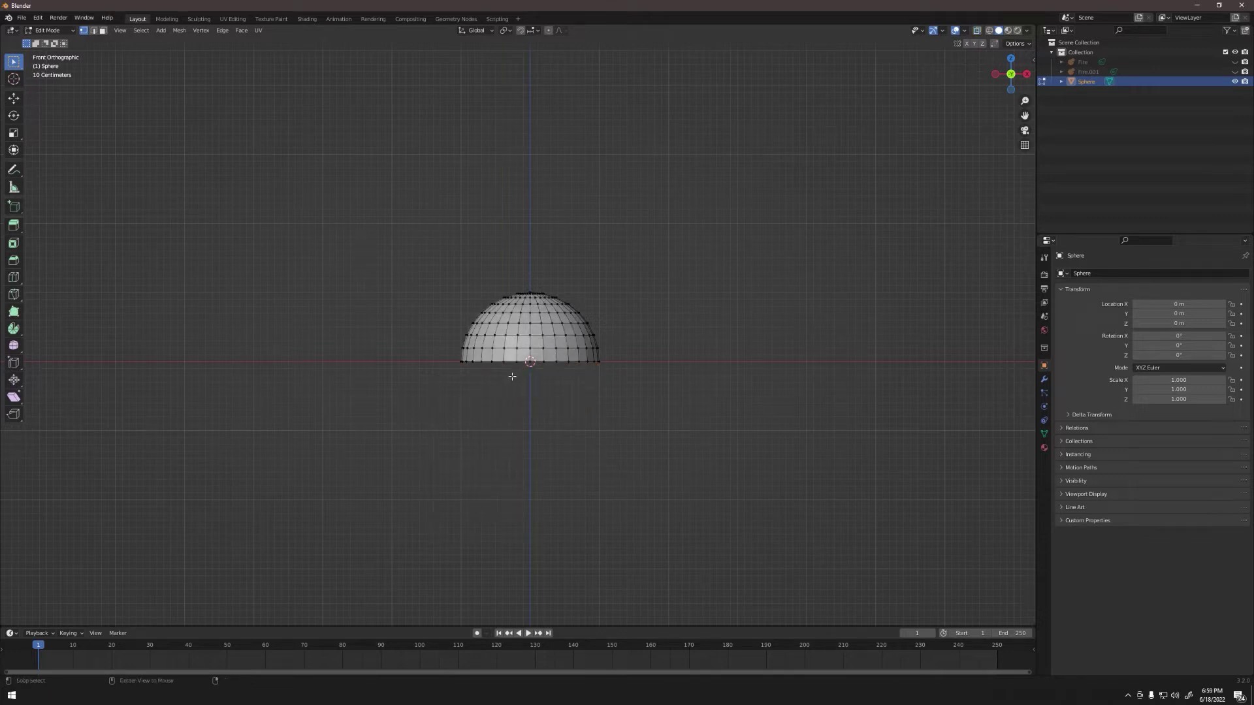
pyautogui.press('Tab')
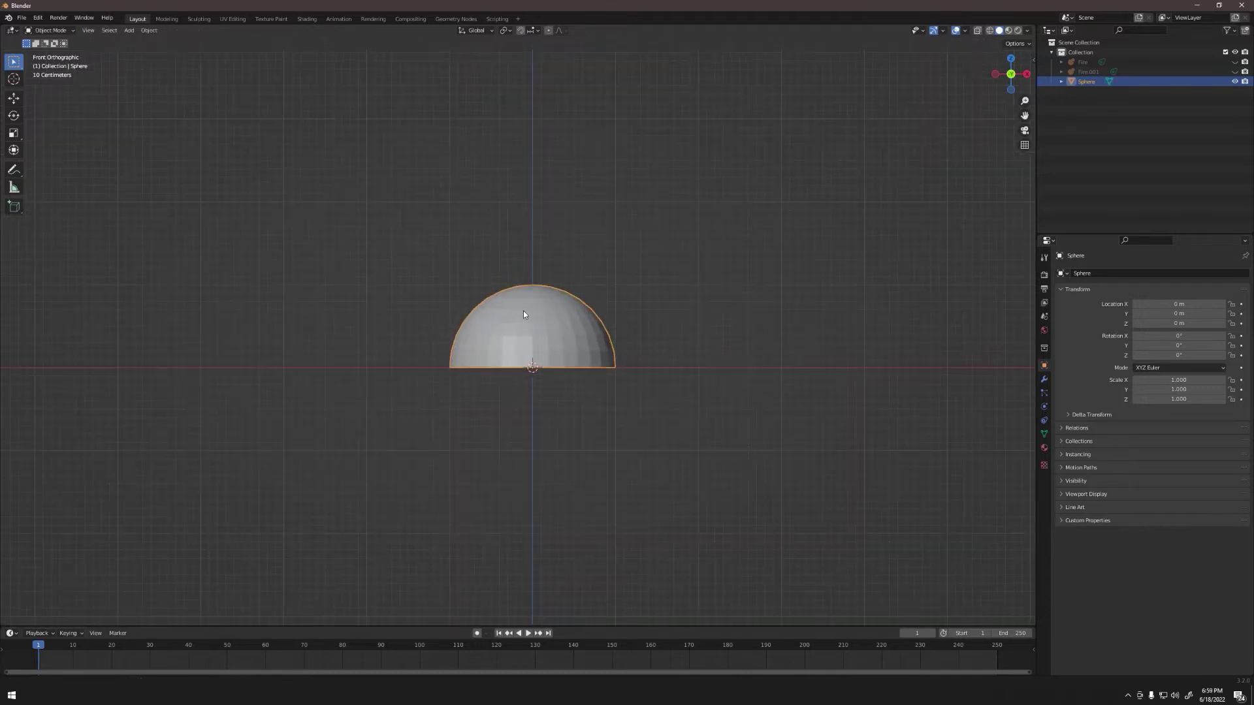
# Flatten the half sphere into a disc by setting its Z dimension to 0 m, and inspect it from an angle
pyautogui.scroll(2, 523, 314)
pyautogui.keyDown('shift'); pyautogui.moveTo(523, 315); pyautogui.dragTo(495, 354, button='middle'); pyautogui.keyUp('shift')
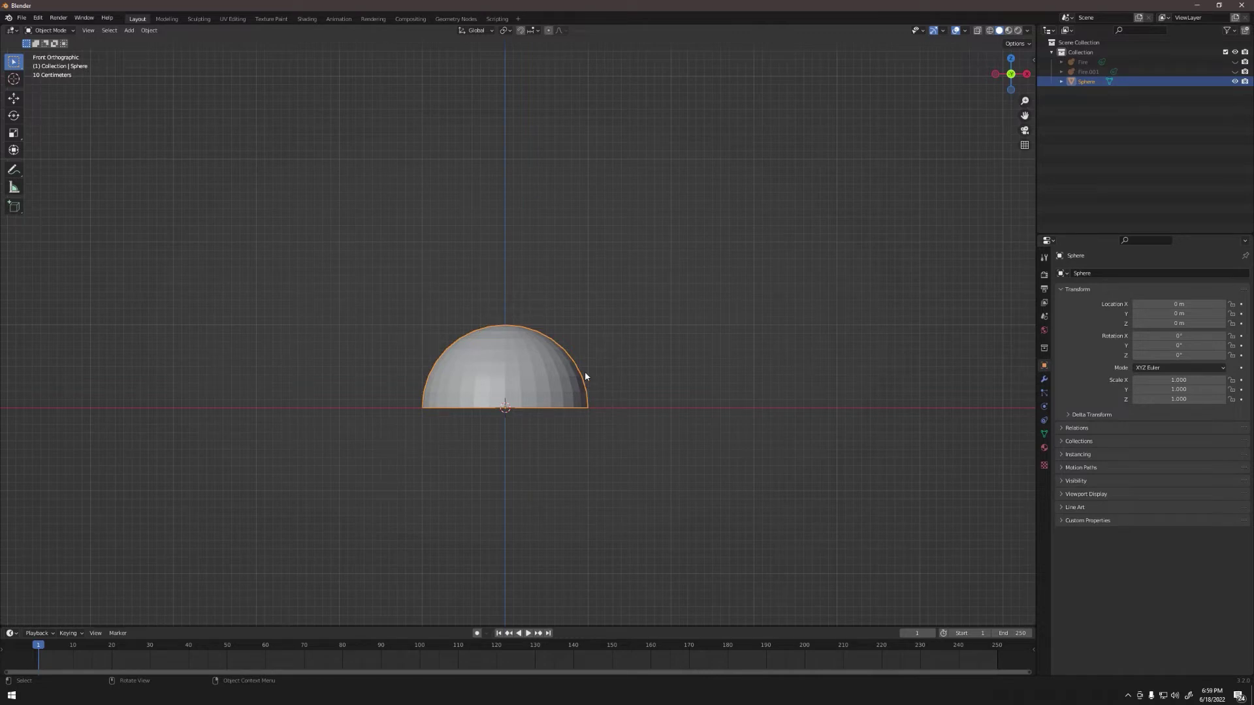
pyautogui.press('n')
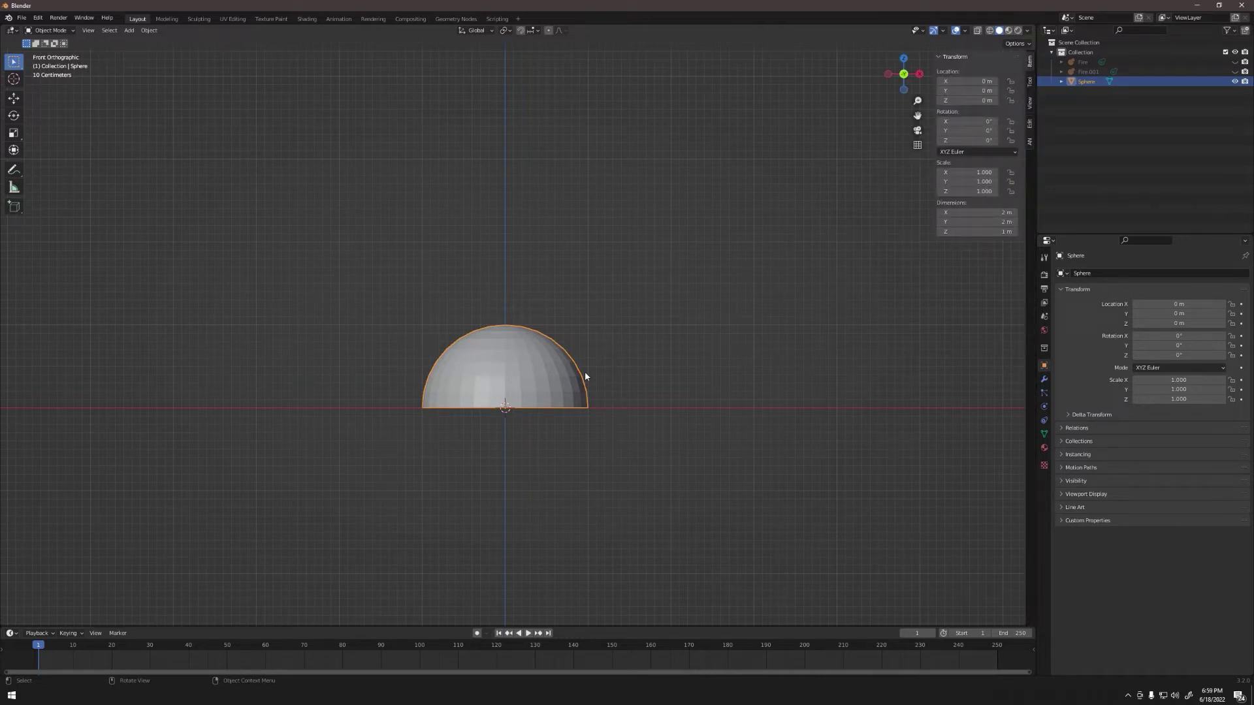
pyautogui.click(965, 232)
pyautogui.write('0')
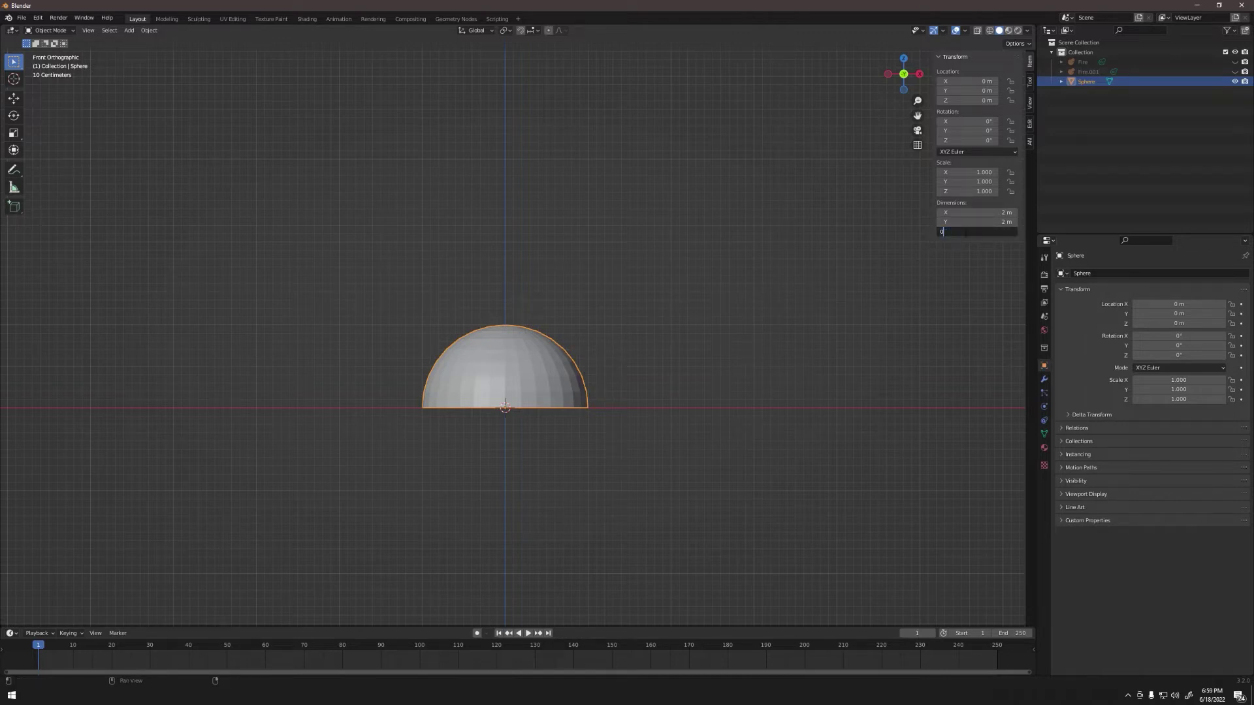
pyautogui.press('Return')
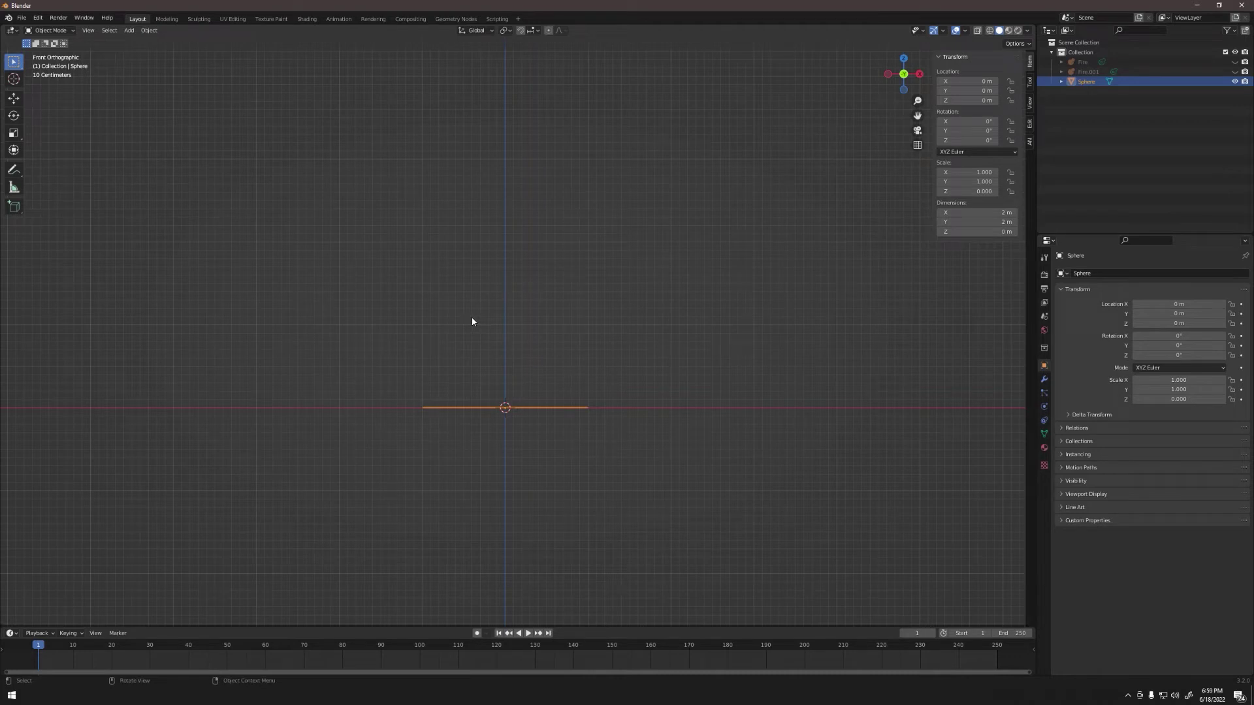
pyautogui.moveTo(472, 321); pyautogui.dragTo(758, 229, button='middle')
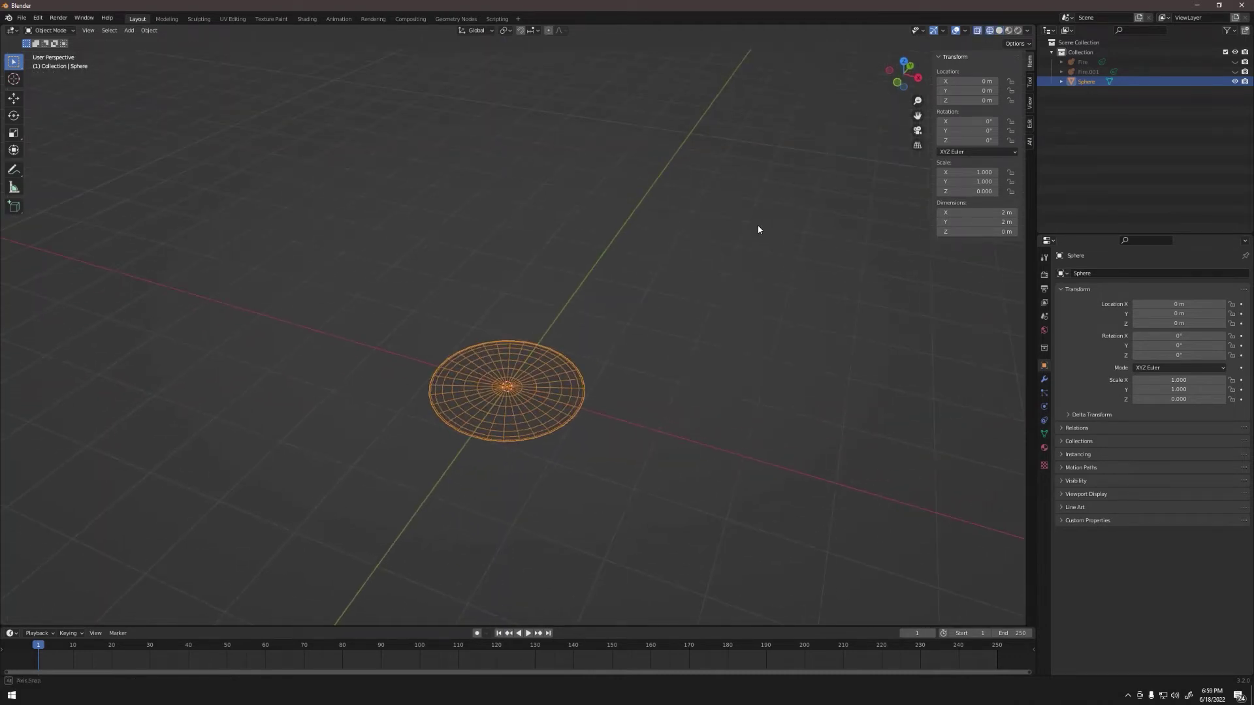
pyautogui.click(999, 30)
pyautogui.press('KP_1')
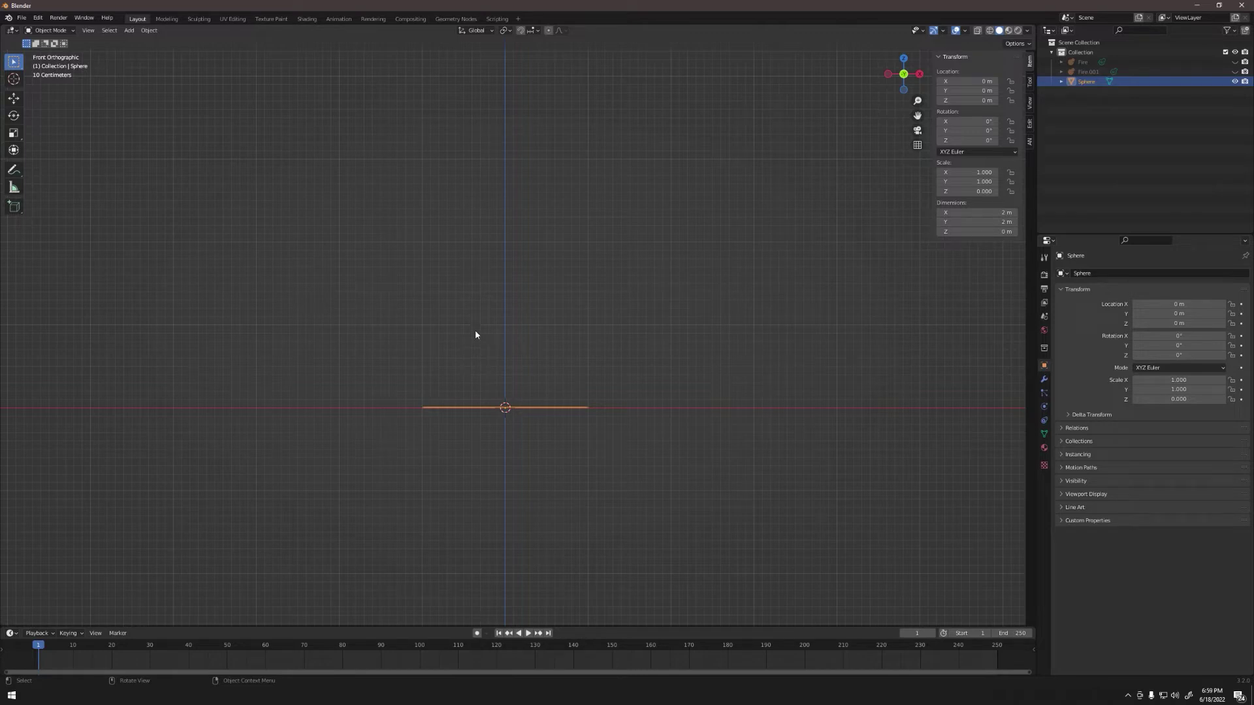
# Rename the flattened sphere to Emitter and unhide both Fire metaballs in the viewport
pyautogui.doubleClick(1086, 82)
pyautogui.write('Emitter')
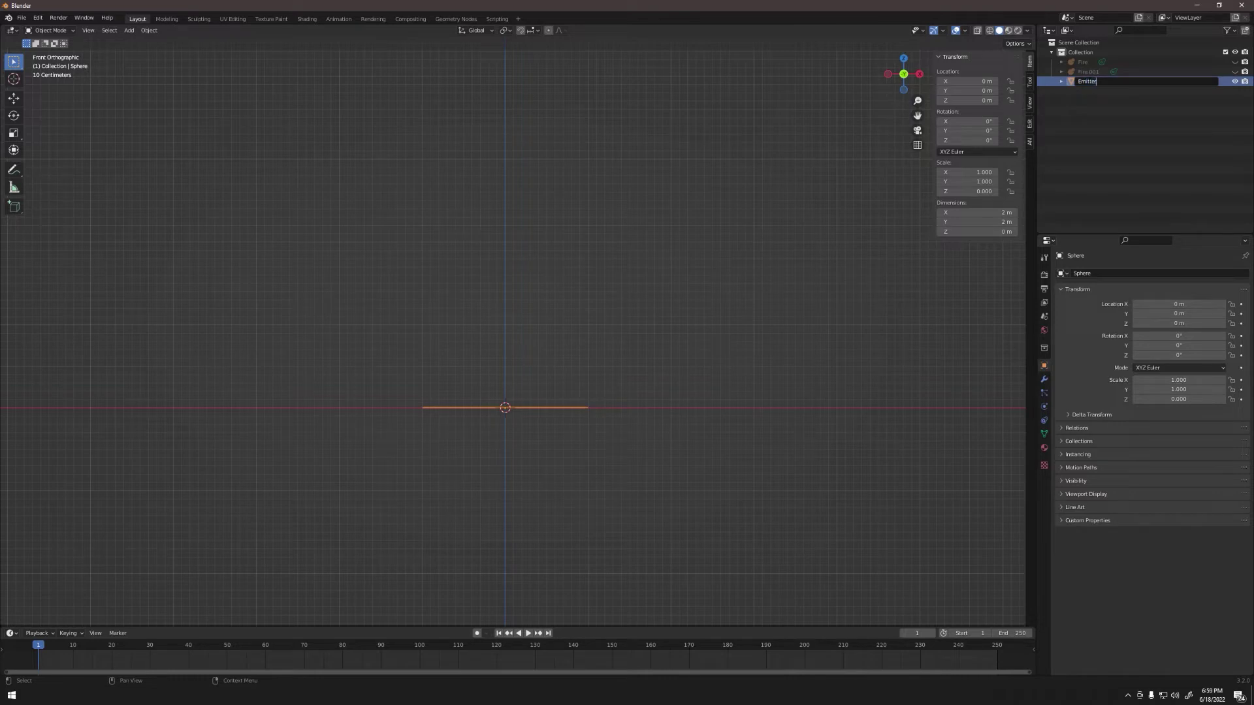
pyautogui.press('Return')
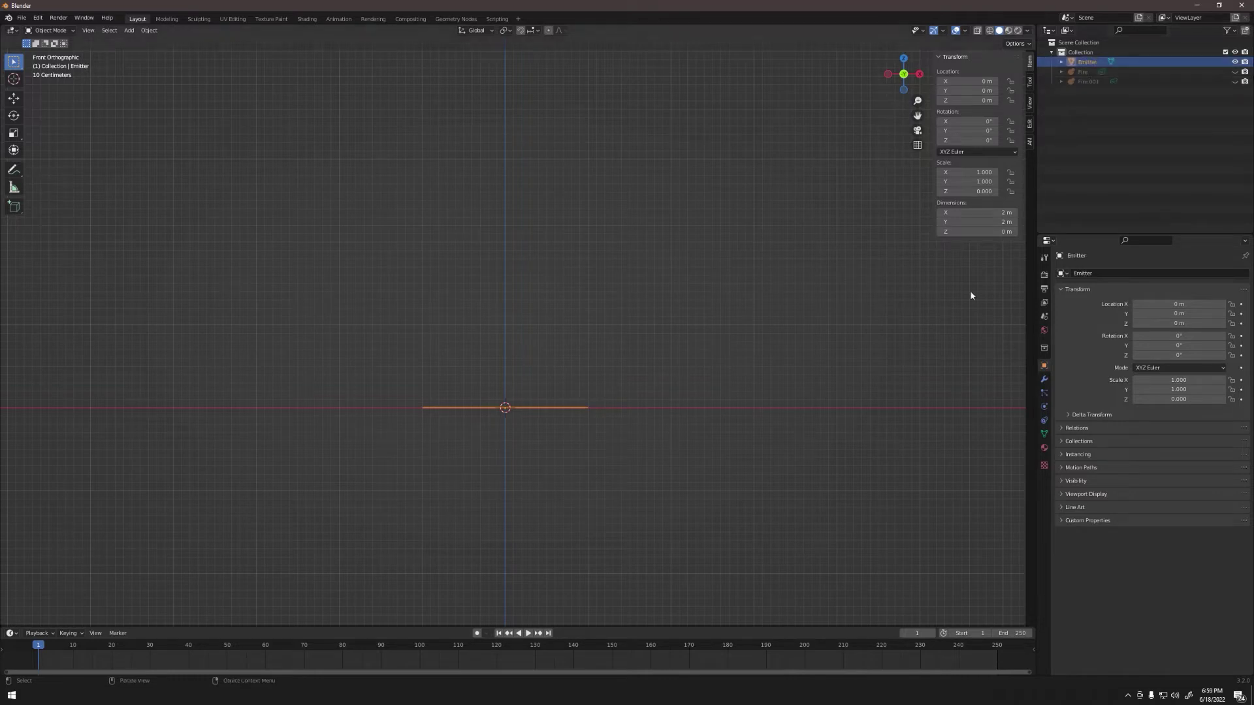
pyautogui.click(1234, 81)
pyautogui.click(1234, 72)
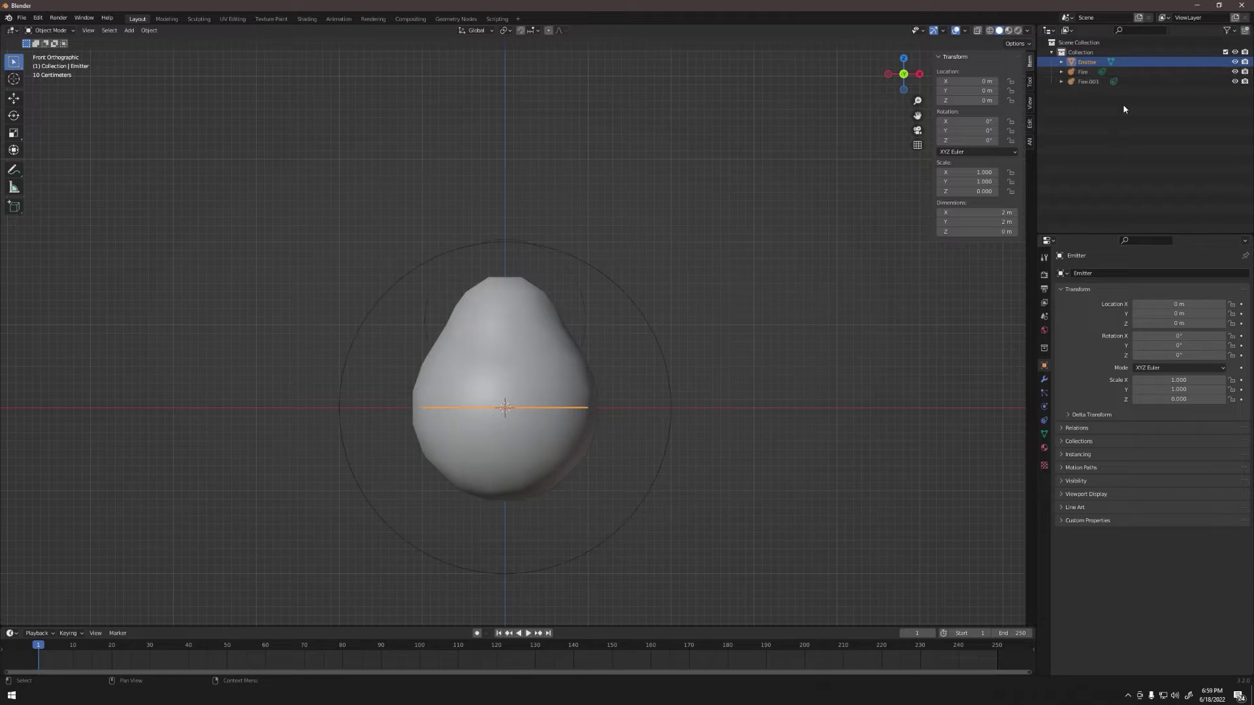
# Add an emitter particle system to Emitter and render its particles as an object, using Fire.001 as the instance object
pyautogui.click(1043, 394)
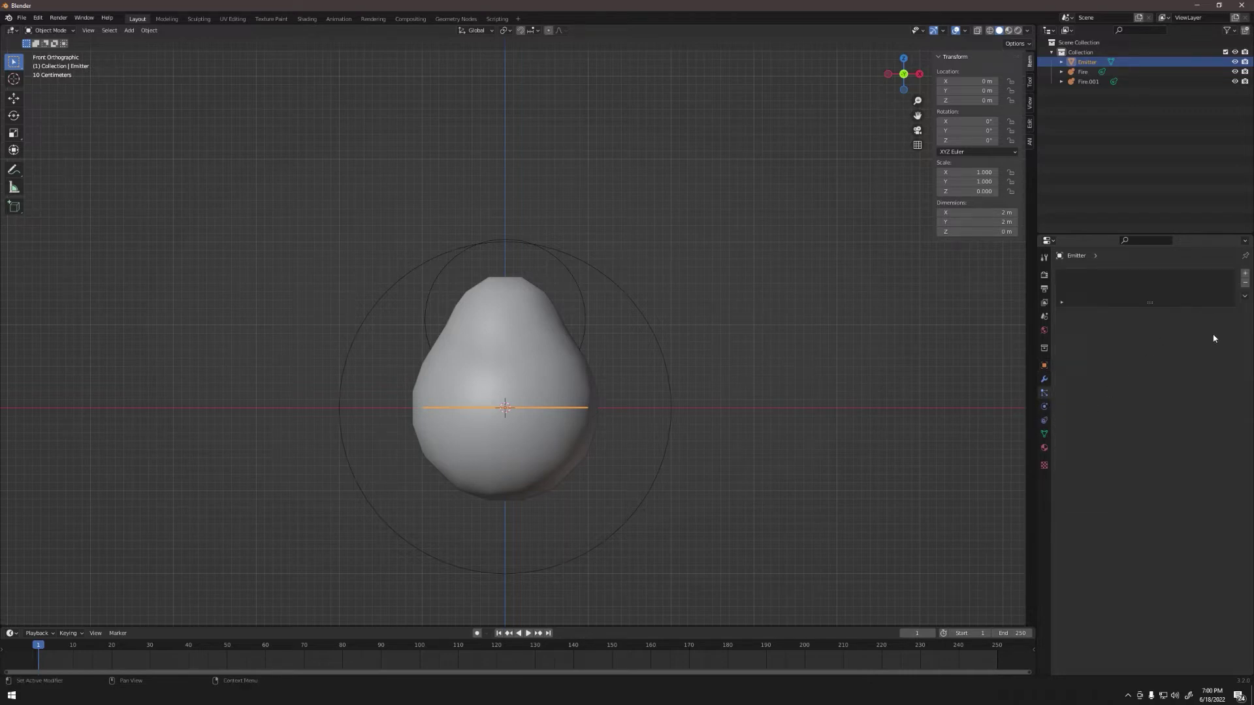
pyautogui.click(1244, 273)
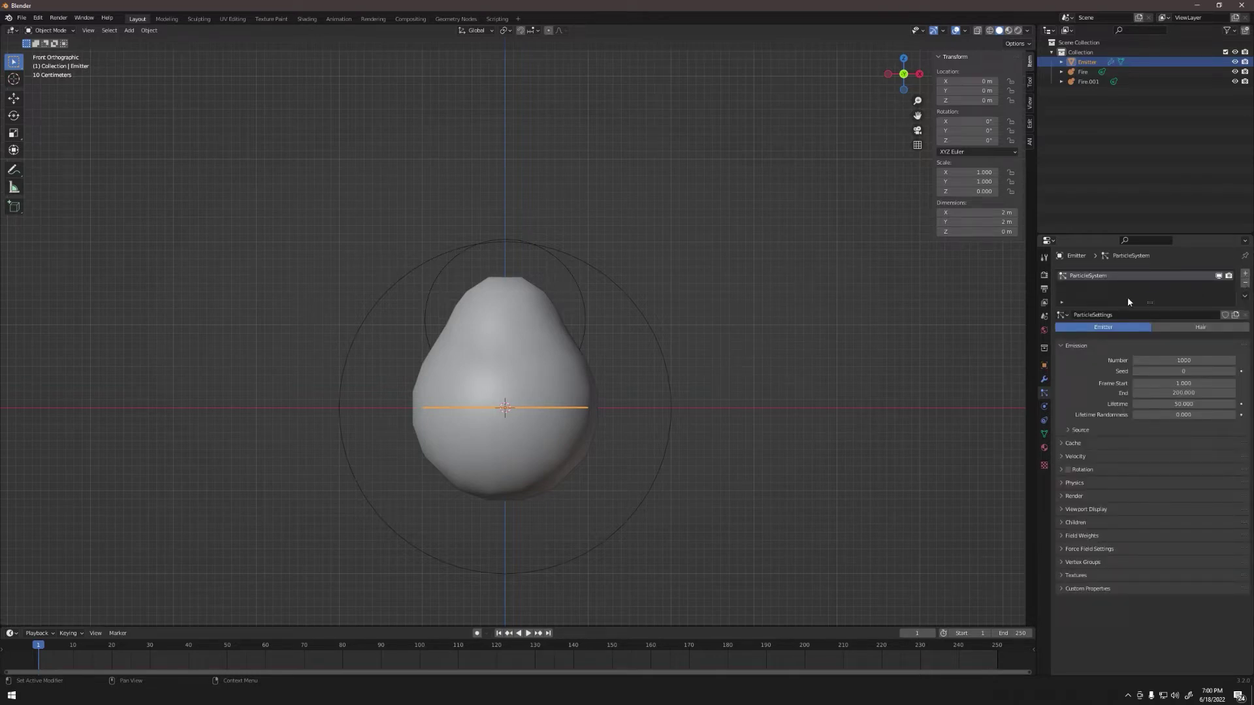
pyautogui.click(1064, 346)
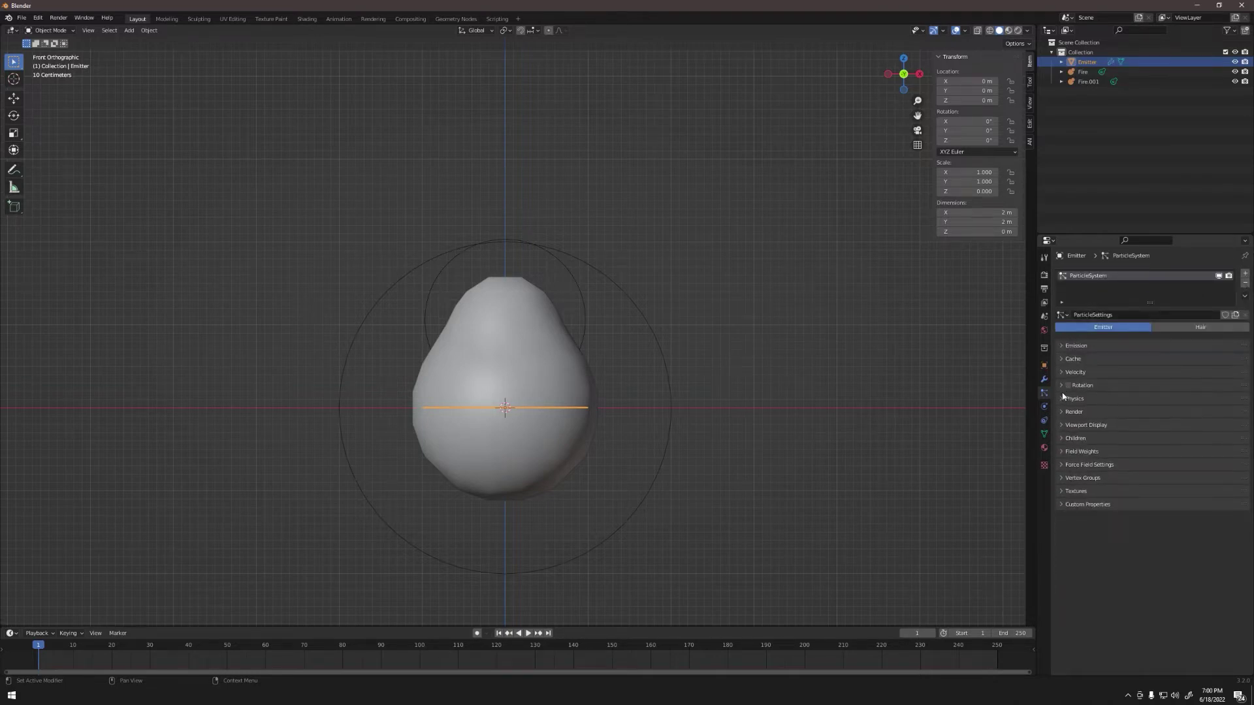
pyautogui.click(1071, 412)
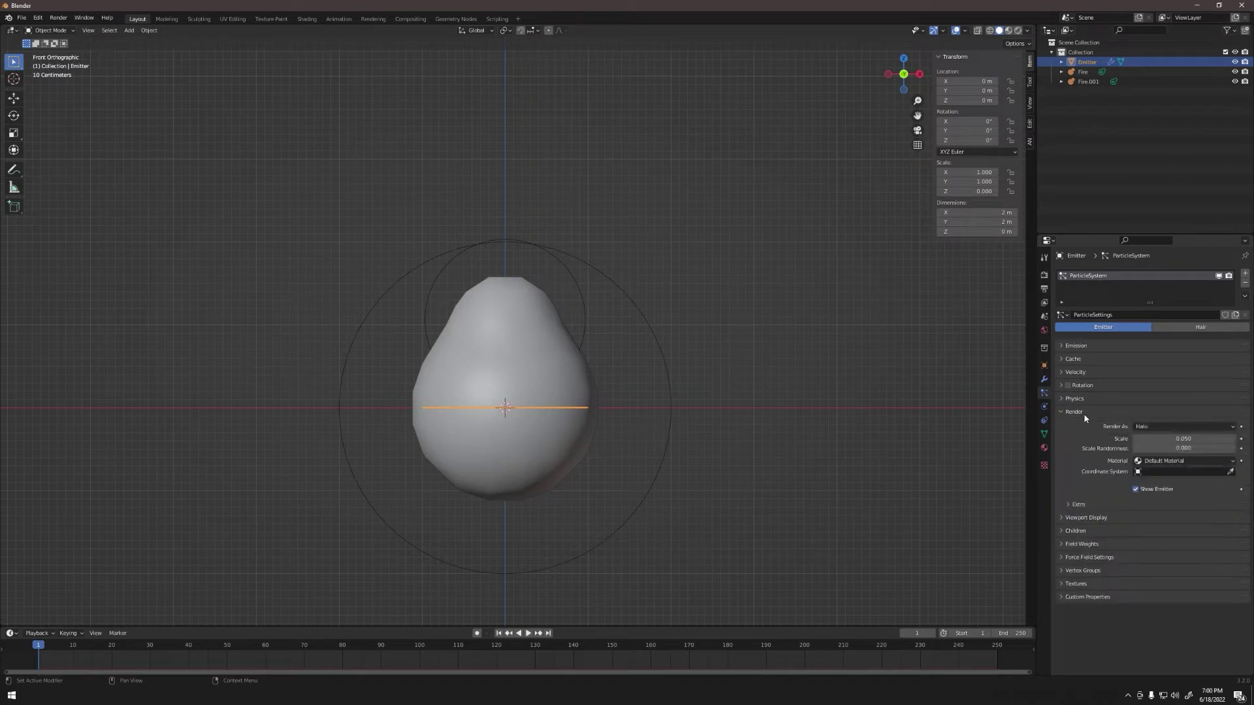
pyautogui.click(1159, 425)
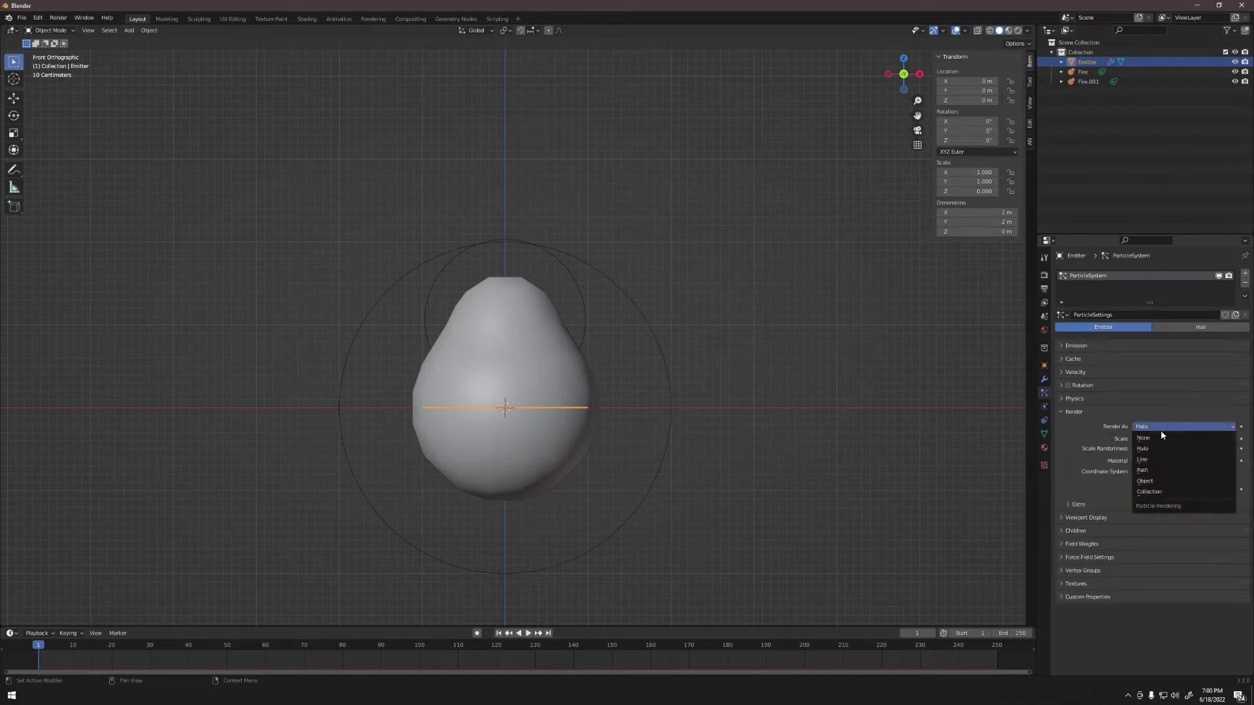
pyautogui.click(1163, 481)
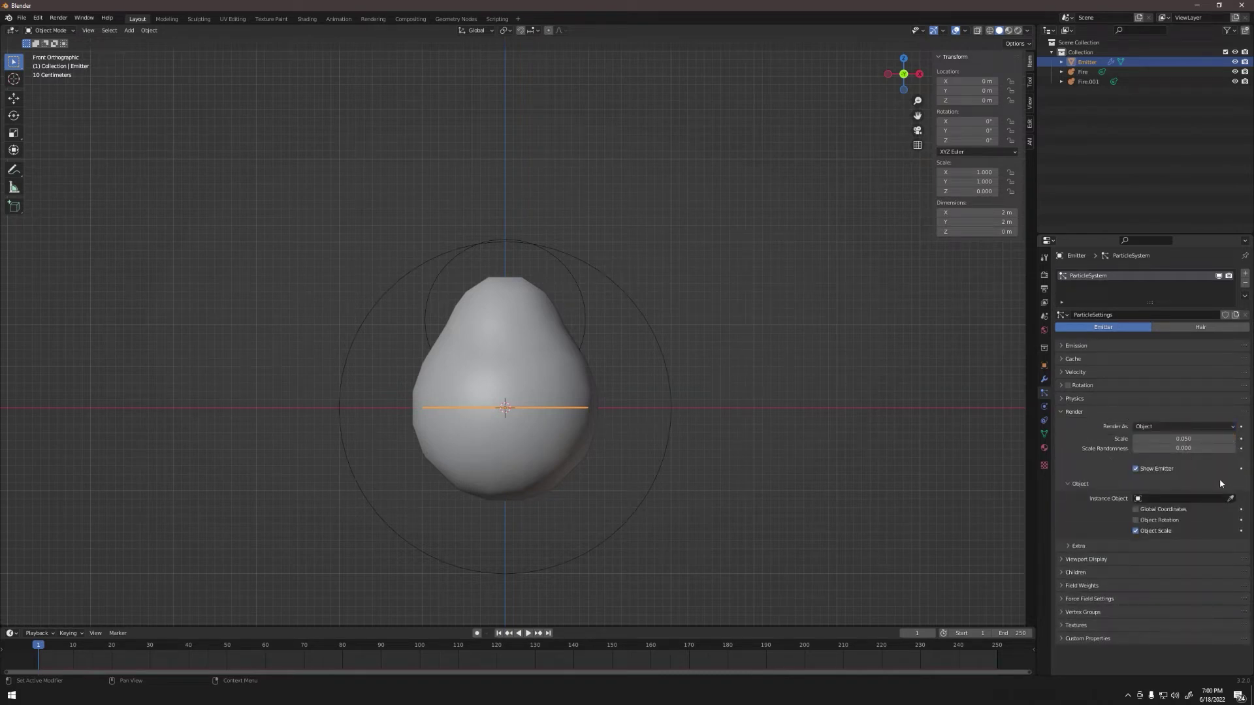
pyautogui.click(1183, 500)
pyautogui.click(1163, 535)
# Enlarge the timeline area and play the animation to check the particle emission
pyautogui.moveTo(573, 624); pyautogui.dragTo(555, 563)
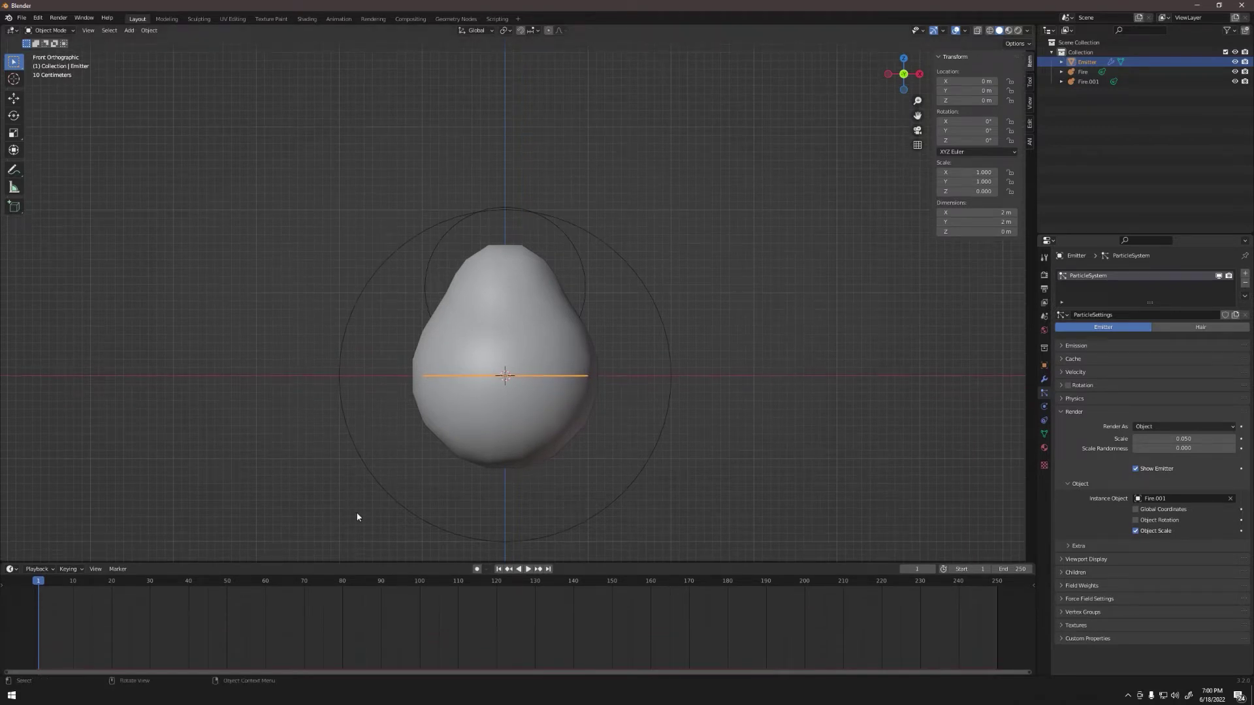
pyautogui.press('space')
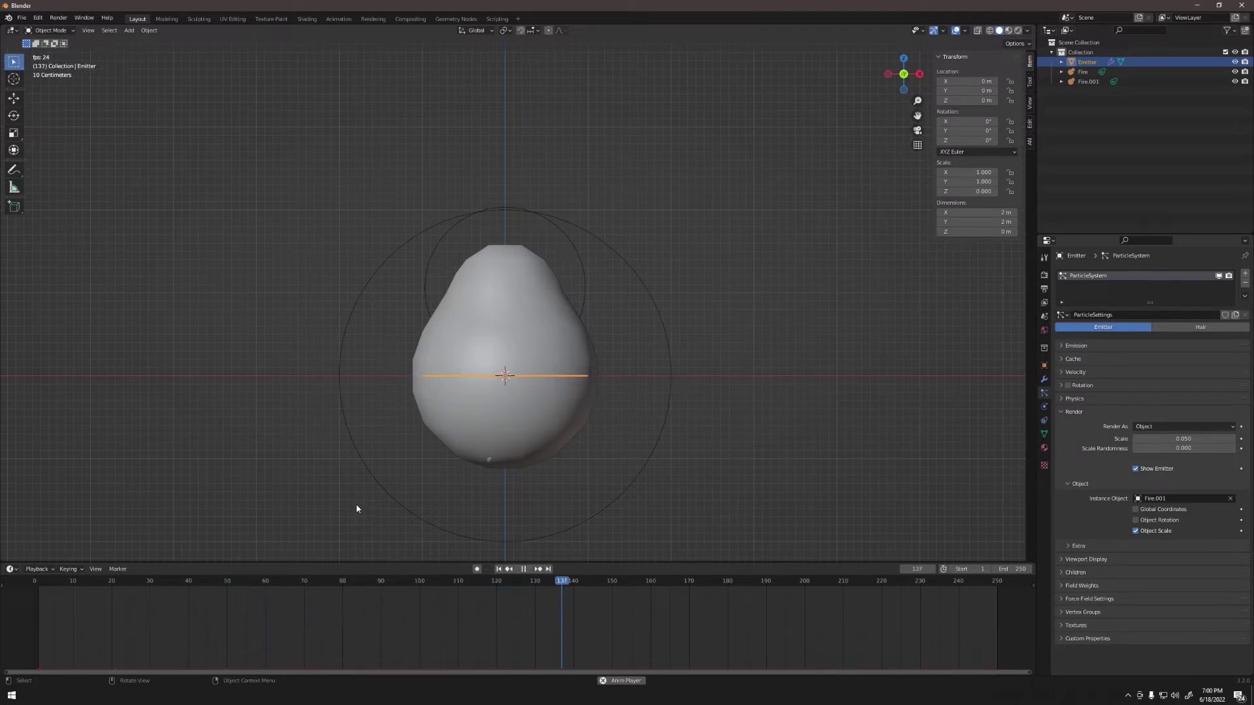
pyautogui.press('space')
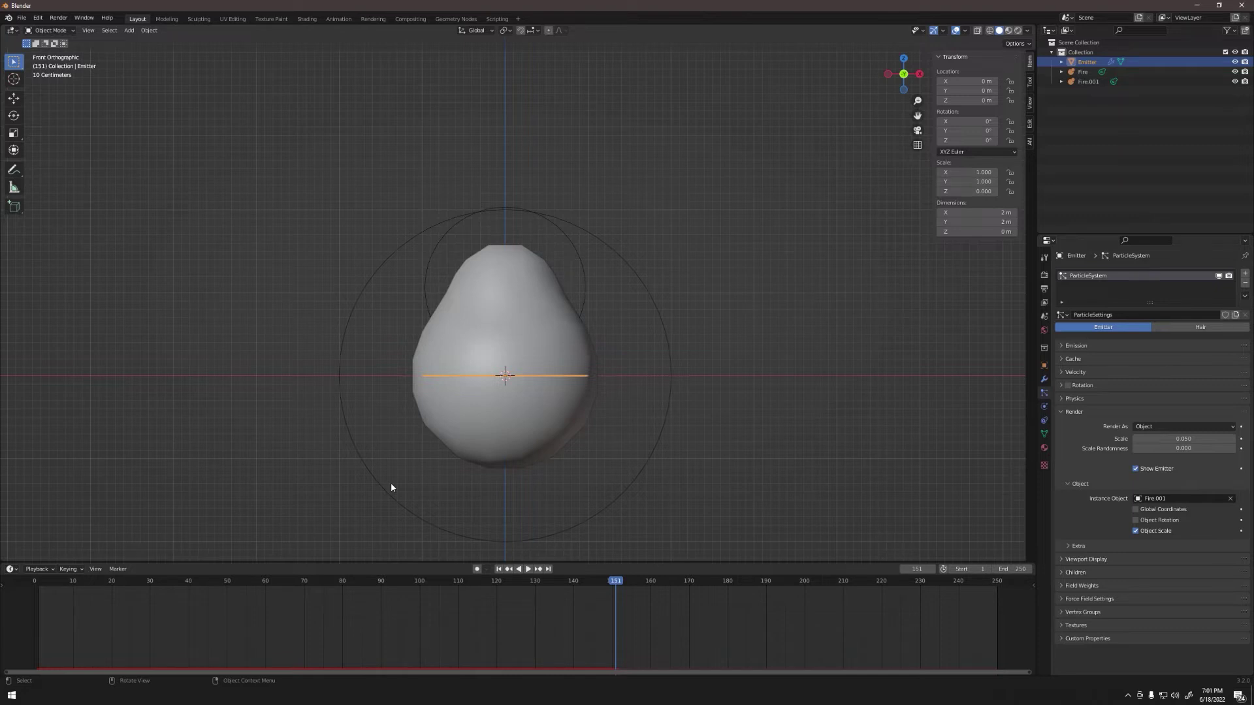
# Set the particle render scale to 0.5 and view the falling particles below the metaballs
pyautogui.click(1184, 439)
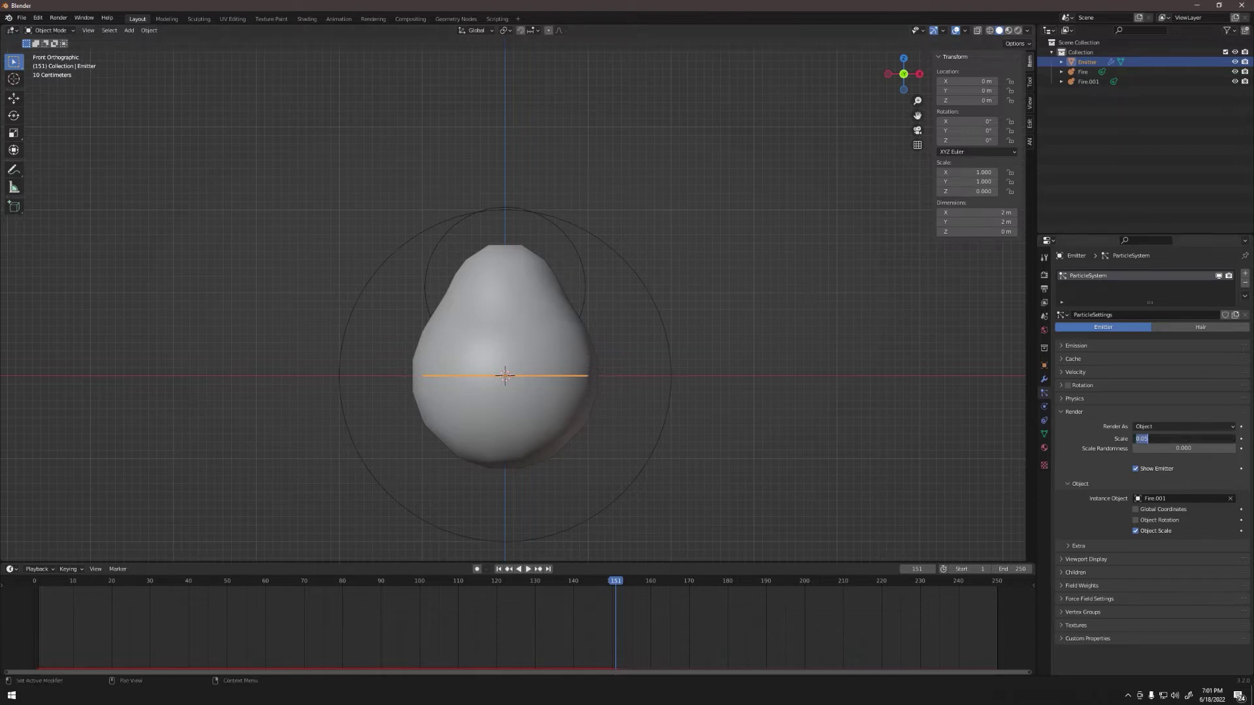
pyautogui.write('0.5')
pyautogui.press('Return')
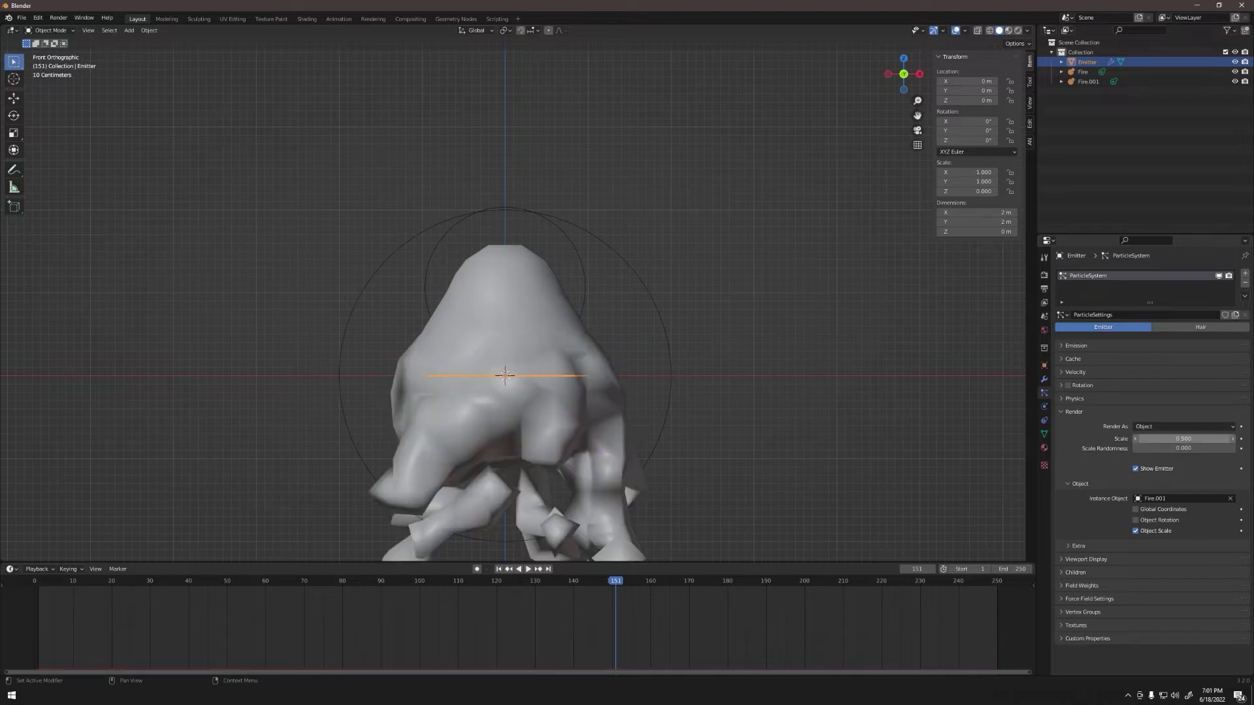
pyautogui.scroll(-3, 588, 347)
pyautogui.scroll(-1, 588, 351)
pyautogui.keyDown('shift'); pyautogui.moveTo(585, 350); pyautogui.dragTo(585, 322, button='middle'); pyautogui.keyUp('shift')
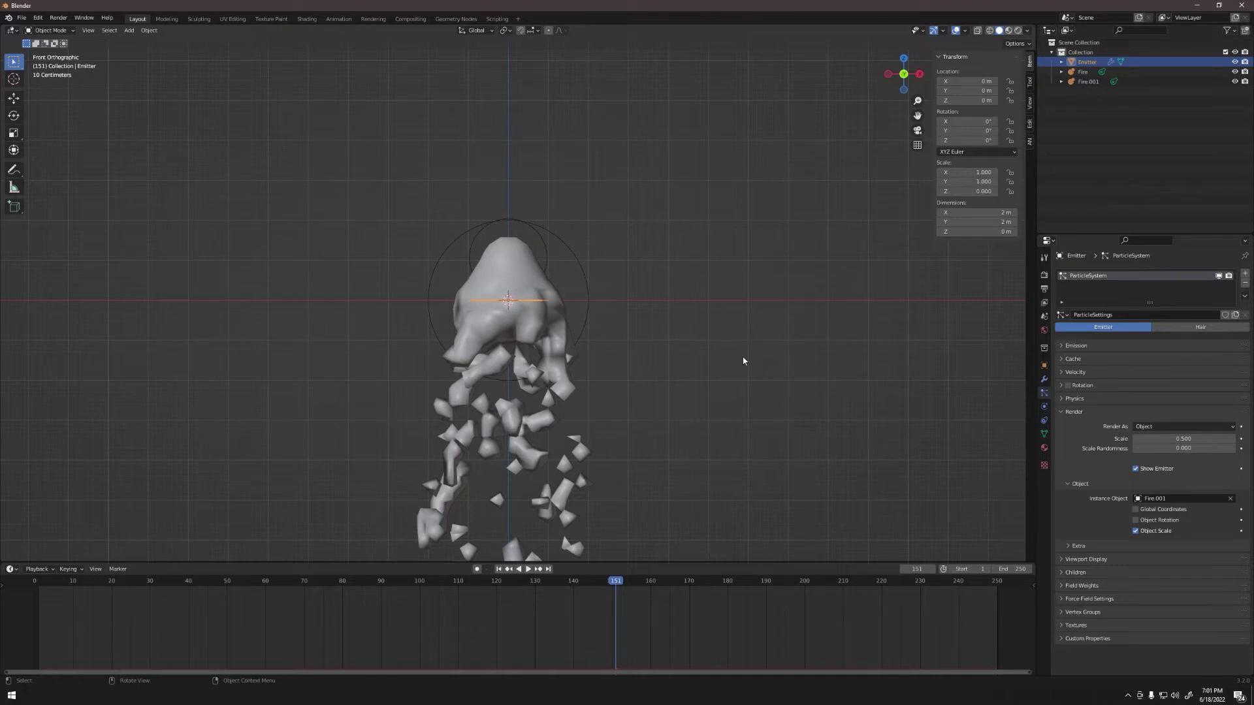
# Set the particle emission number to 3000
pyautogui.click(1060, 411)
pyautogui.click(1060, 346)
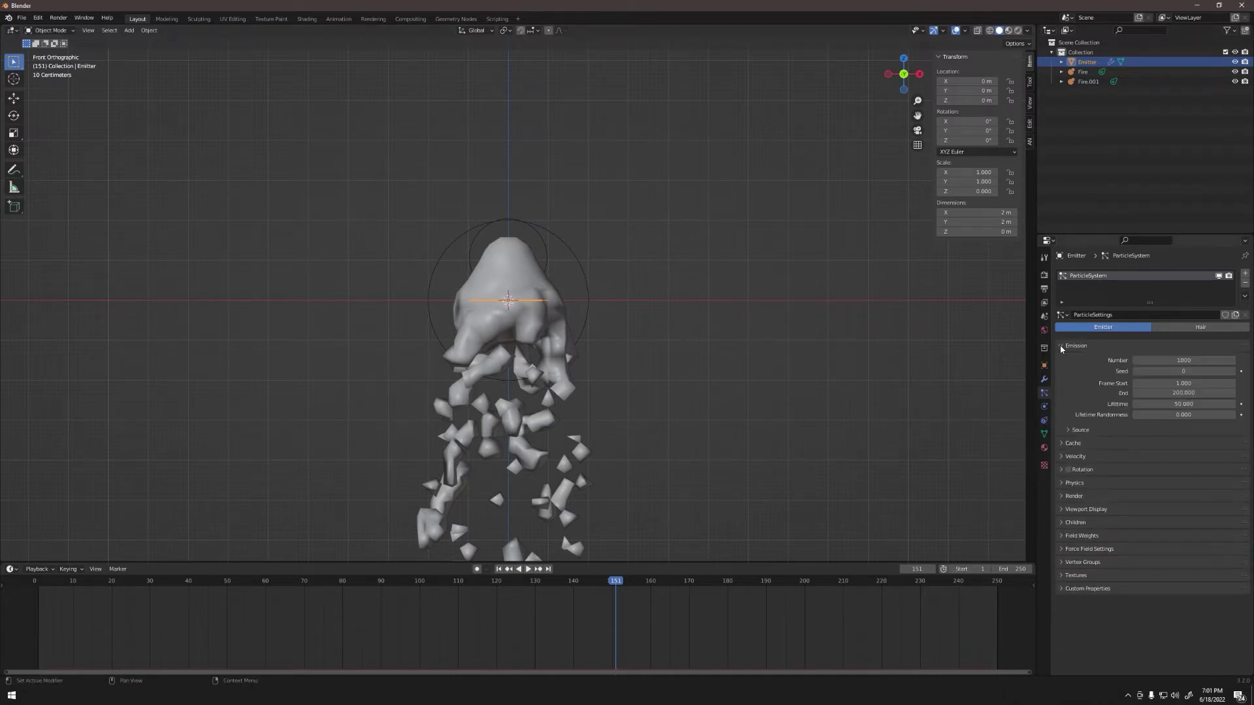
pyautogui.click(1160, 360)
pyautogui.write('3000')
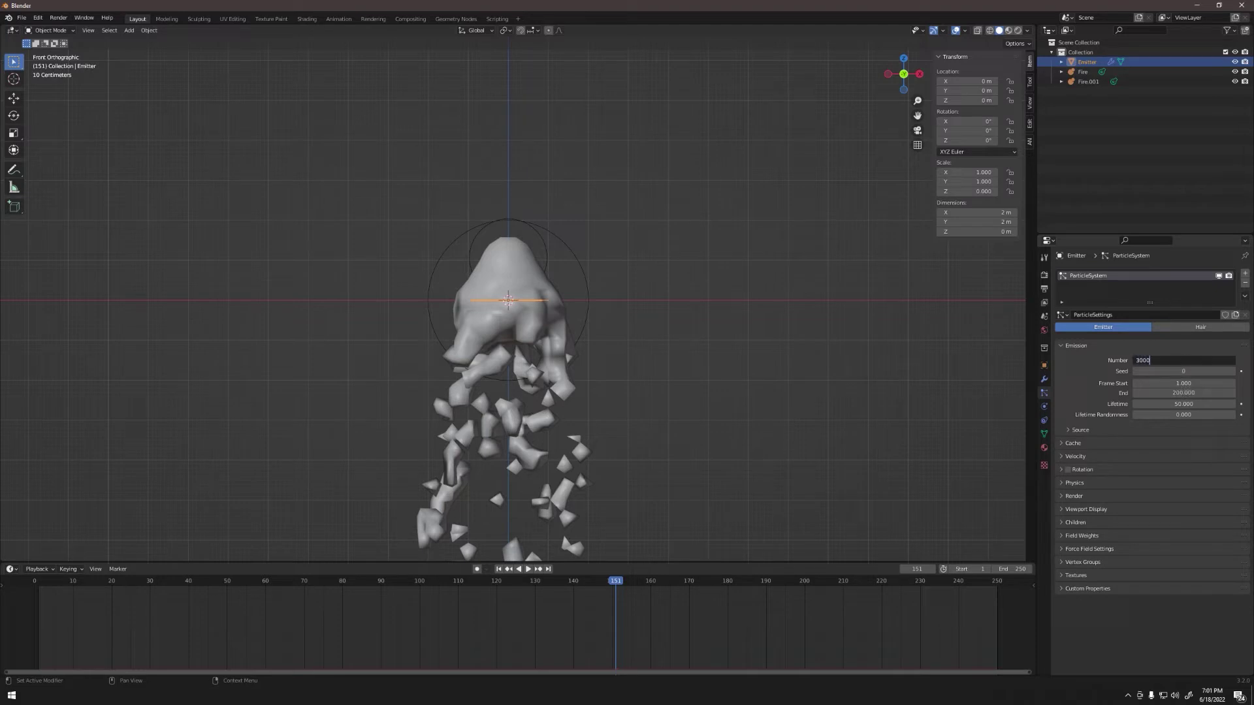
pyautogui.press('Return')
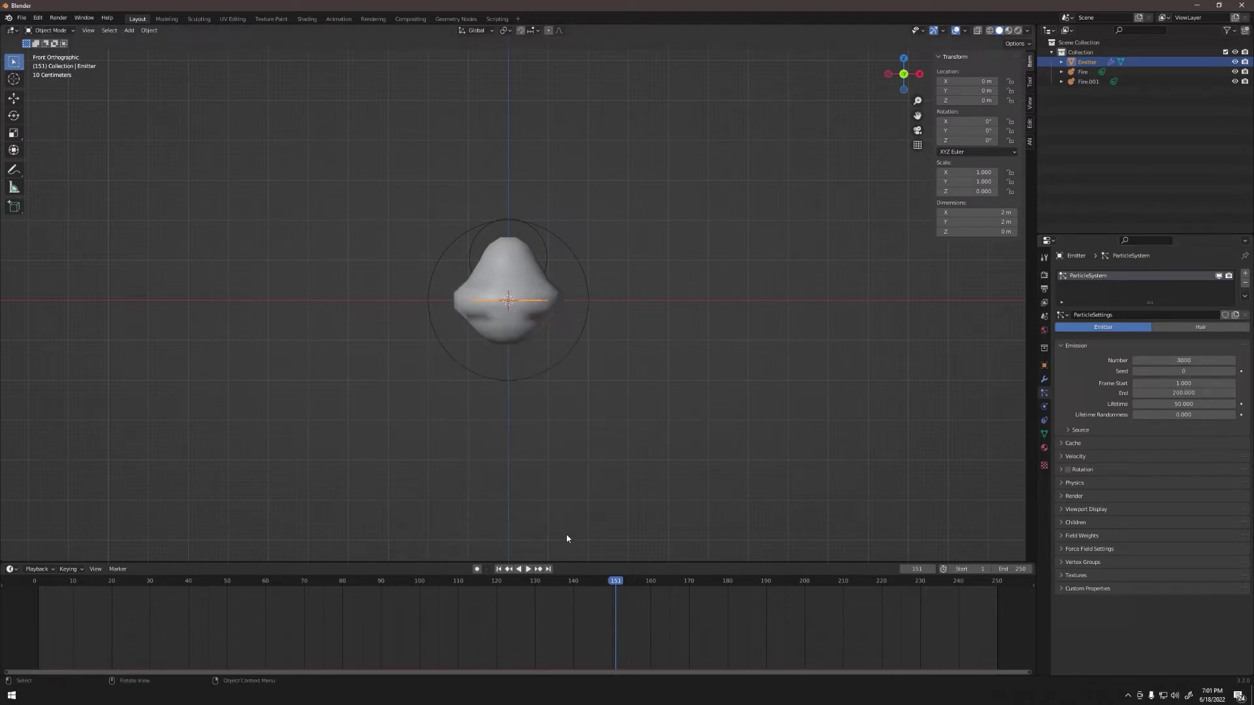
# Play the animation and scrub back through the timeline to examine the denser particle flow
pyautogui.press('space')
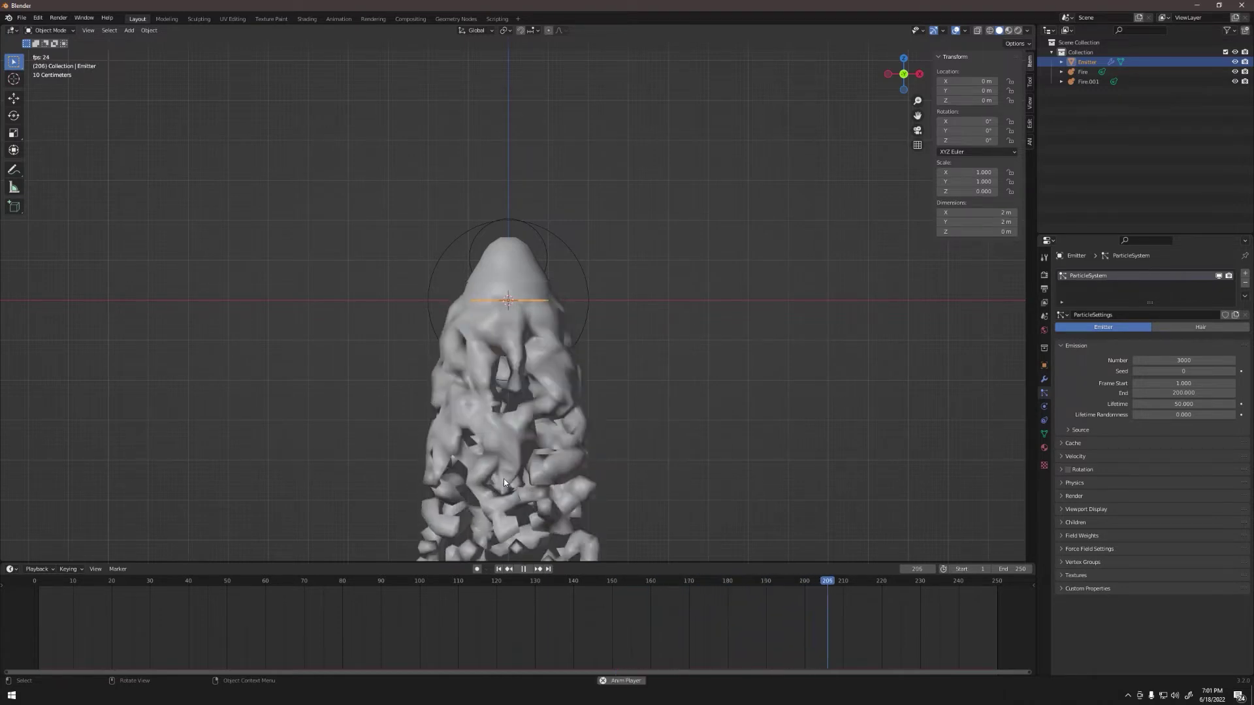
pyautogui.press('space')
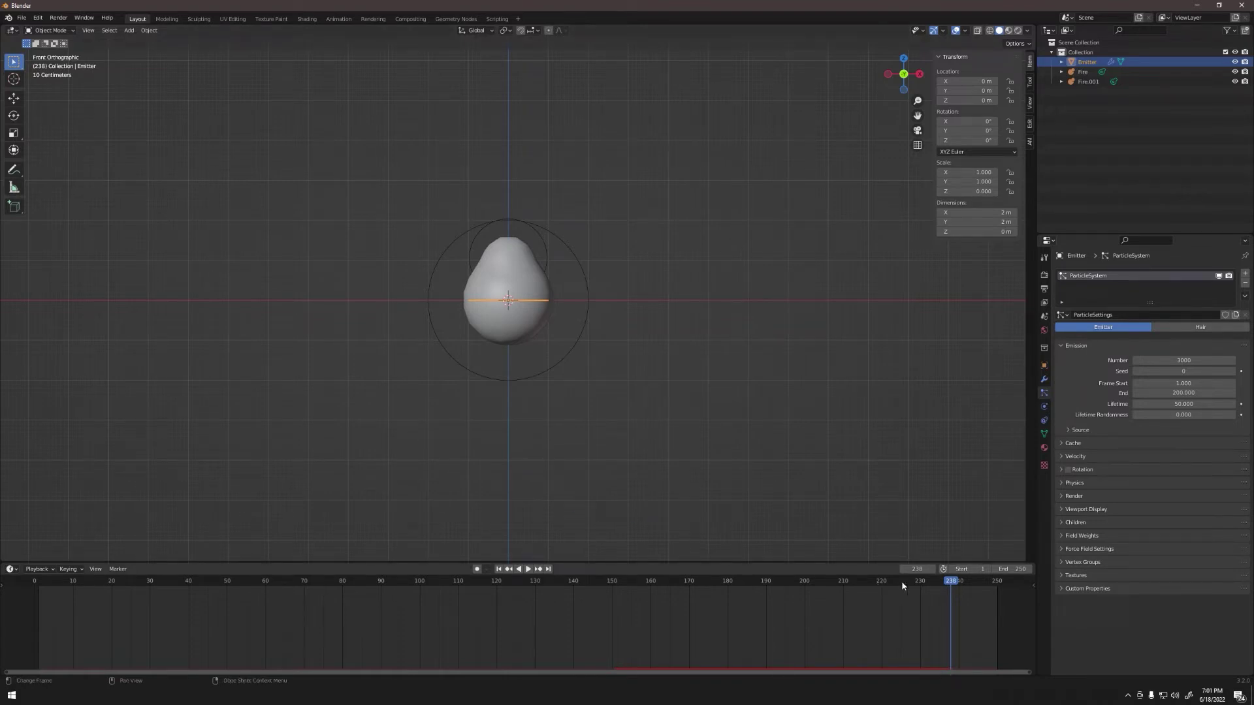
pyautogui.moveTo(951, 583); pyautogui.dragTo(809, 587)
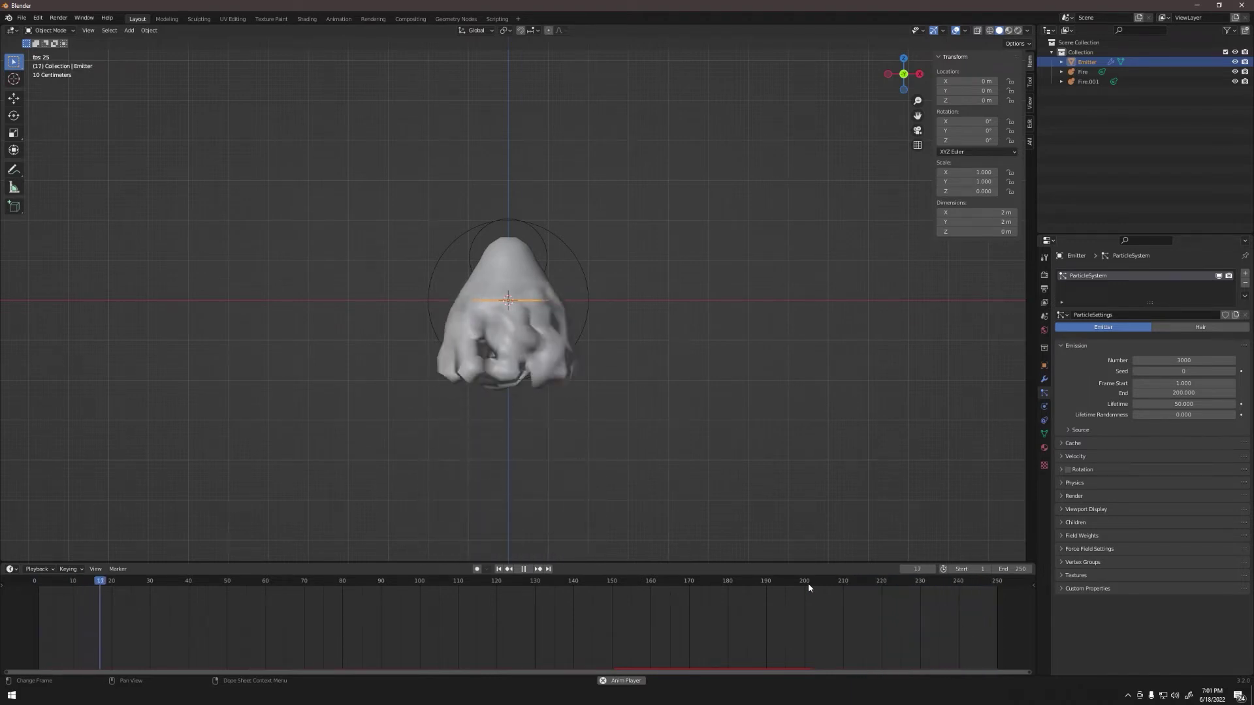
pyautogui.press('space')
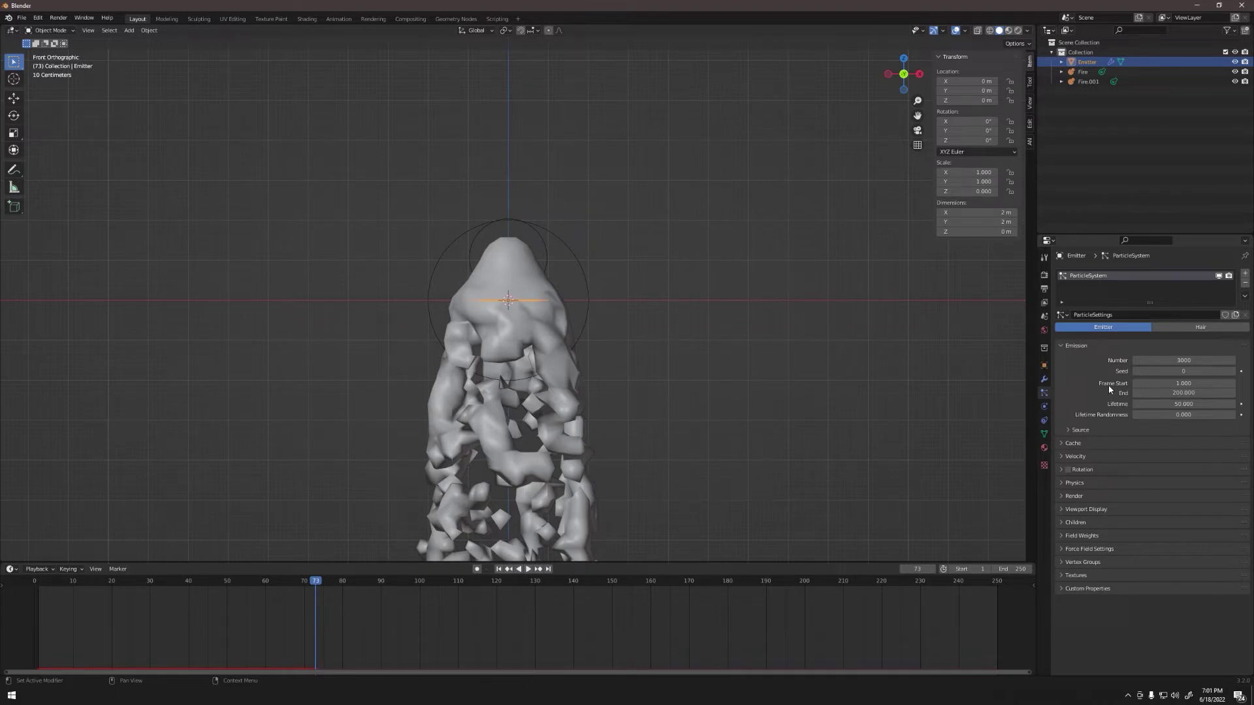
# Set the particle emission frame start to -50 and the end to 300
pyautogui.click(1151, 384)
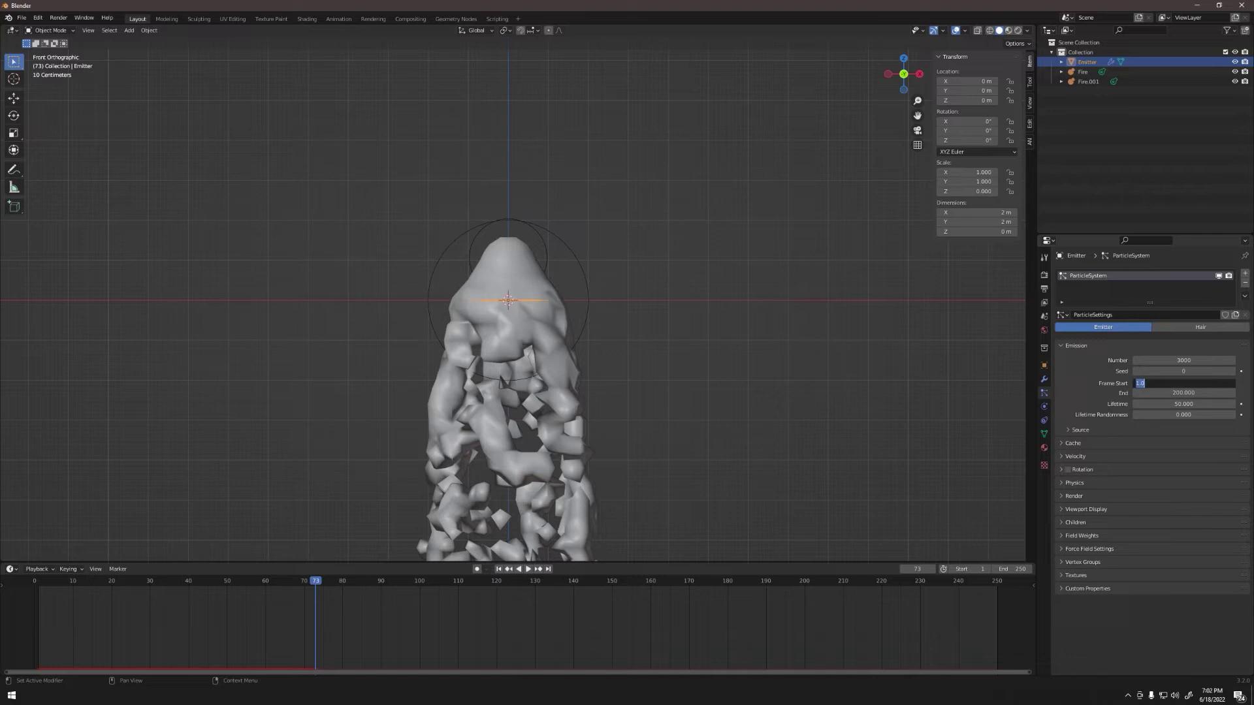
pyautogui.write('50')
pyautogui.press('Return')
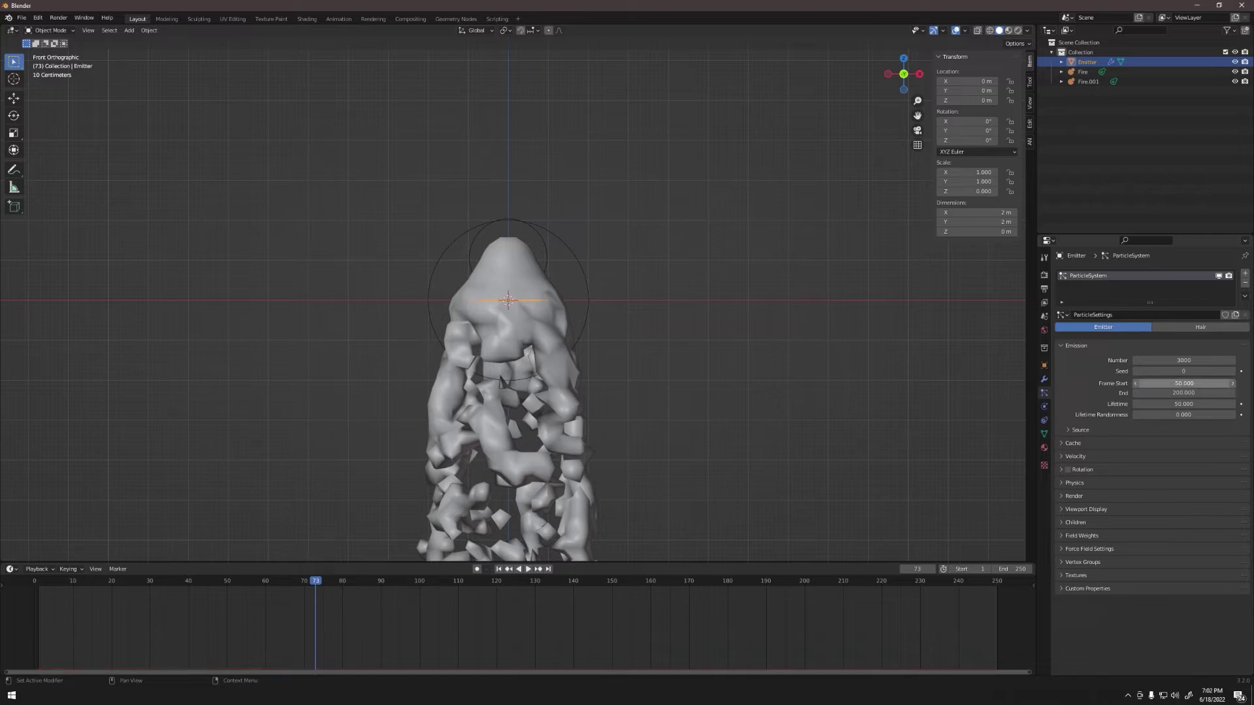
pyautogui.click(1151, 392)
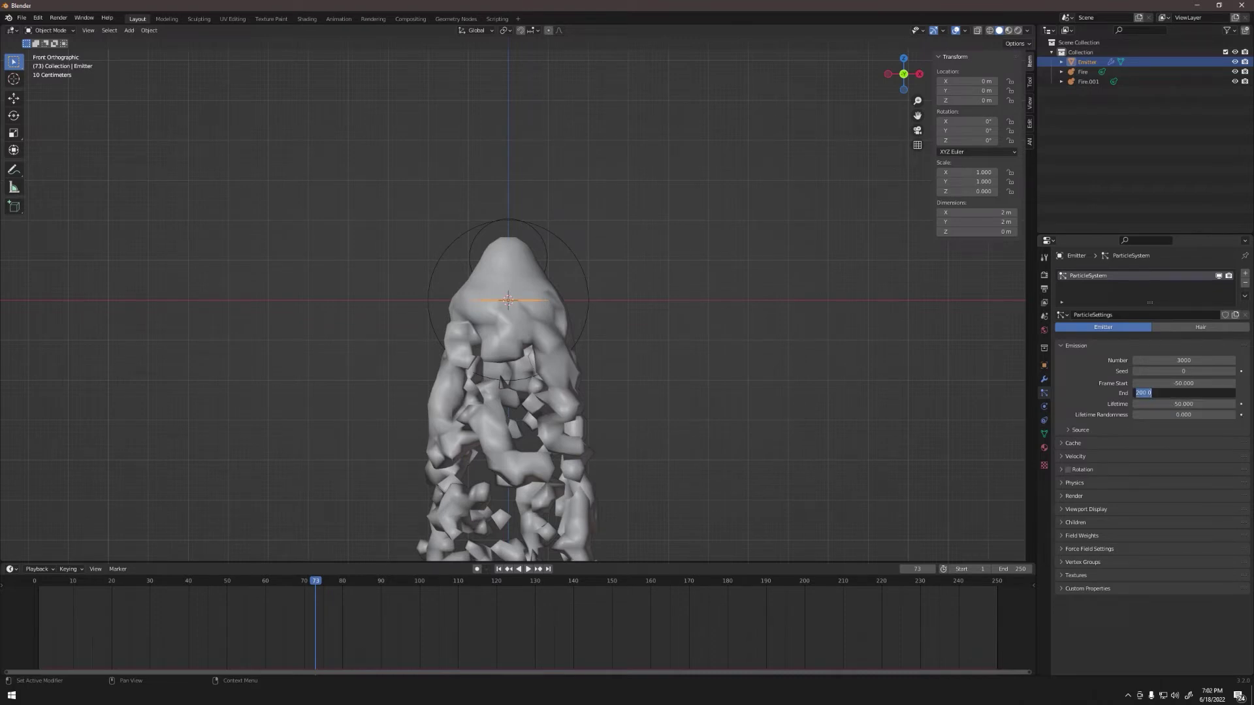
pyautogui.write('300')
pyautogui.press('Return')
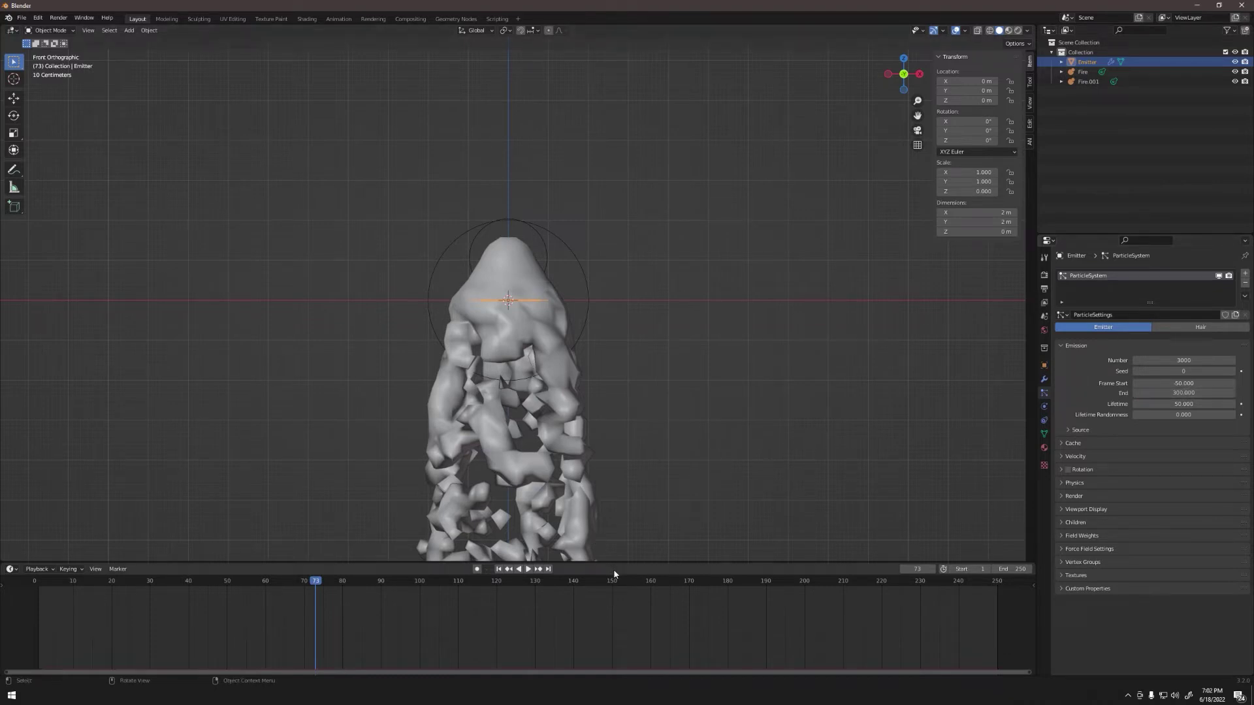
# Play the animation to check the particle flow with the new emission frame range
pyautogui.click(771, 583)
pyautogui.press('space')
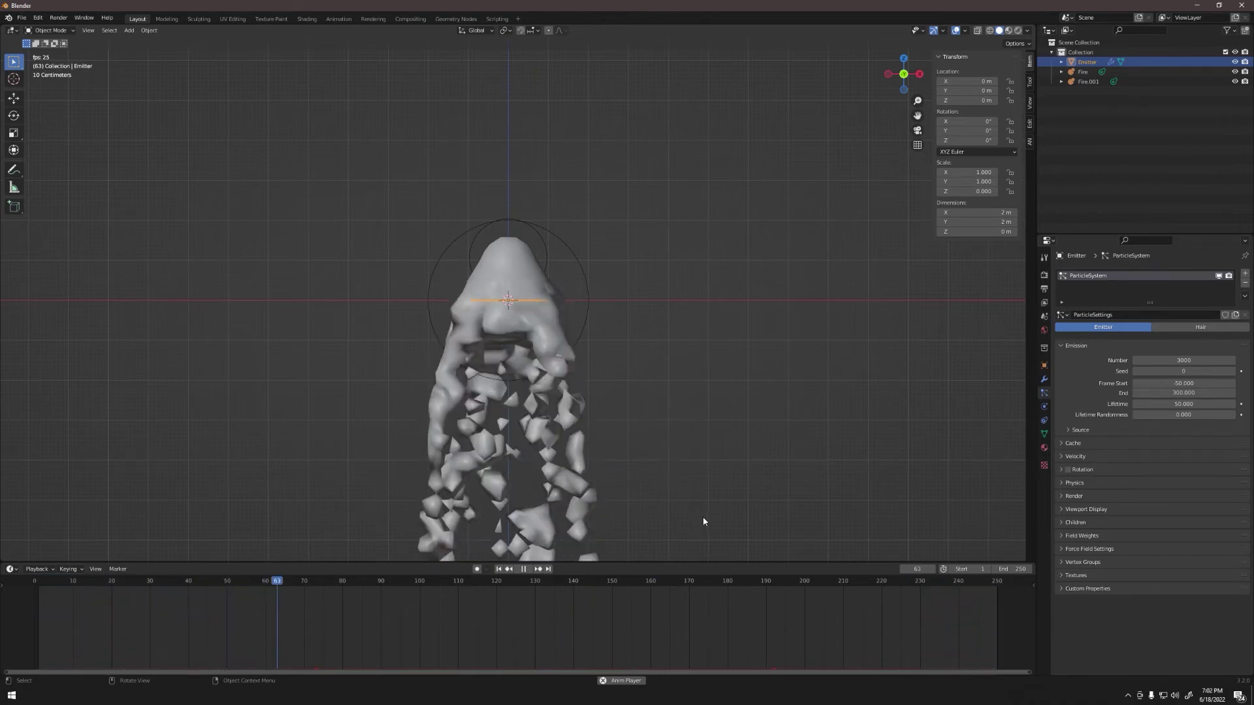
pyautogui.press('space')
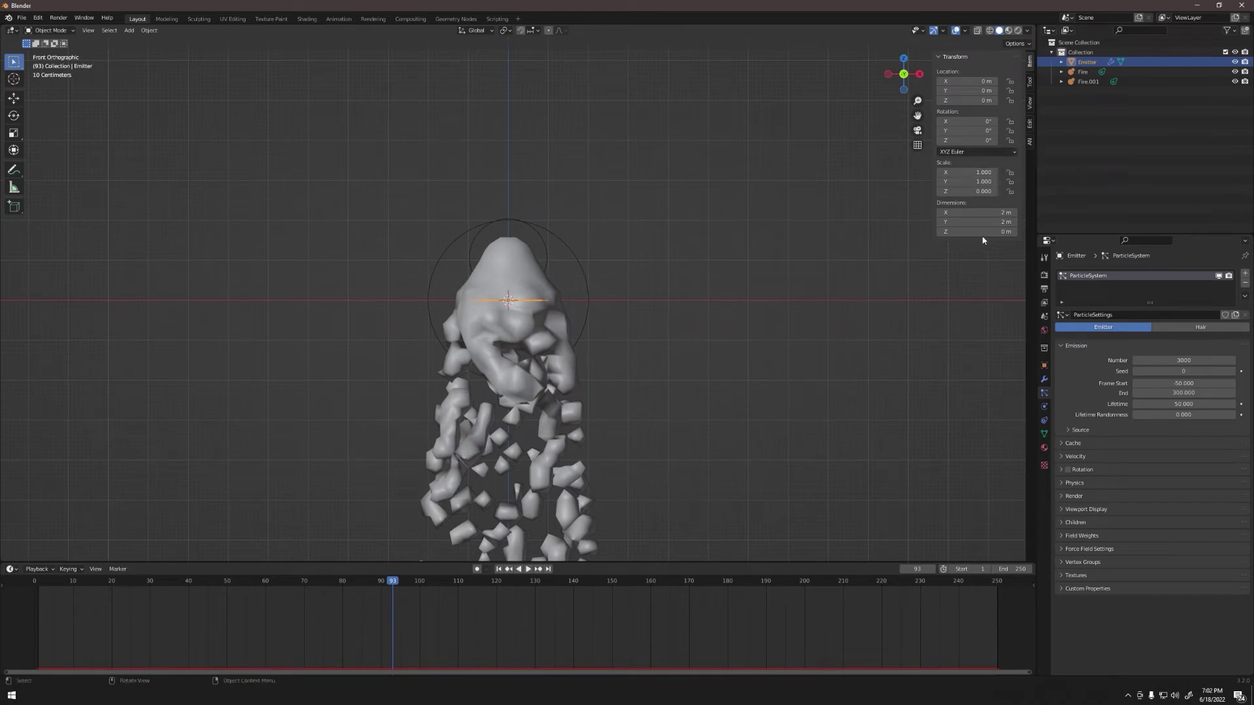
# Set both the viewport and render resolution of the Fire metaball to 0.1 m
pyautogui.click(1082, 72)
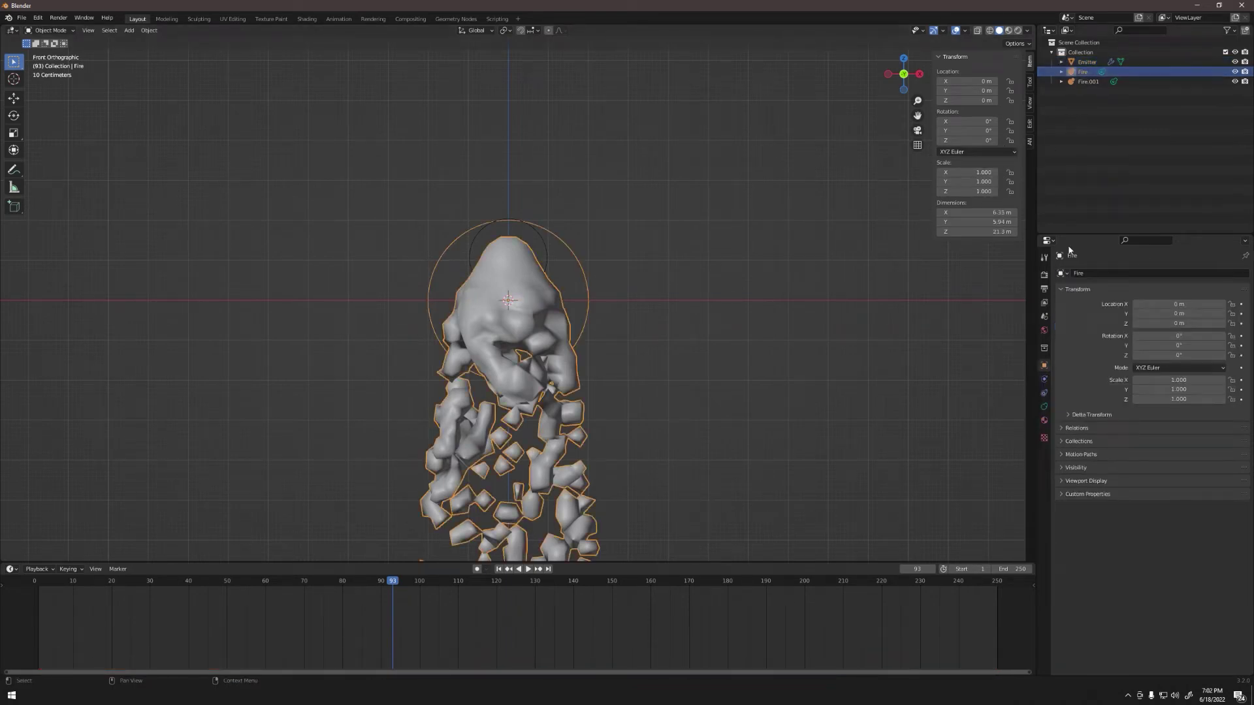
pyautogui.click(1045, 408)
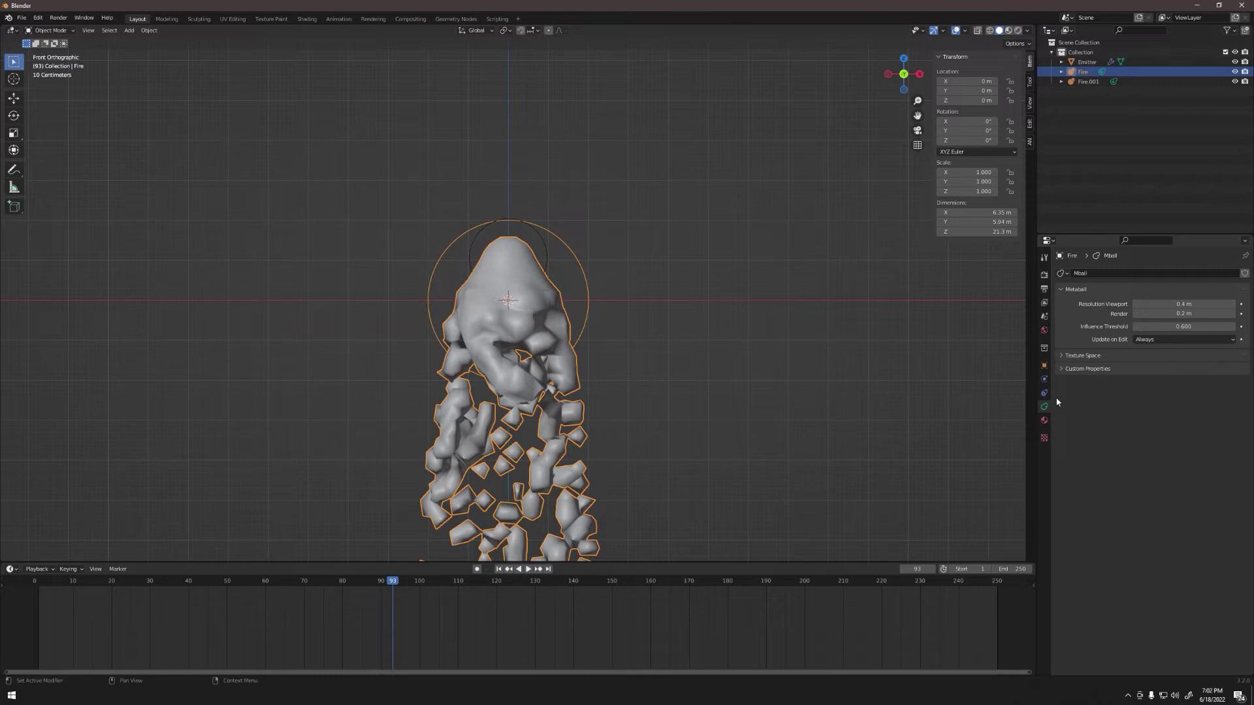
pyautogui.click(1184, 305)
pyautogui.write('0.1')
pyautogui.press('Tab')
pyautogui.write('0.1')
pyautogui.press('Tab')
pyautogui.press('Tab')
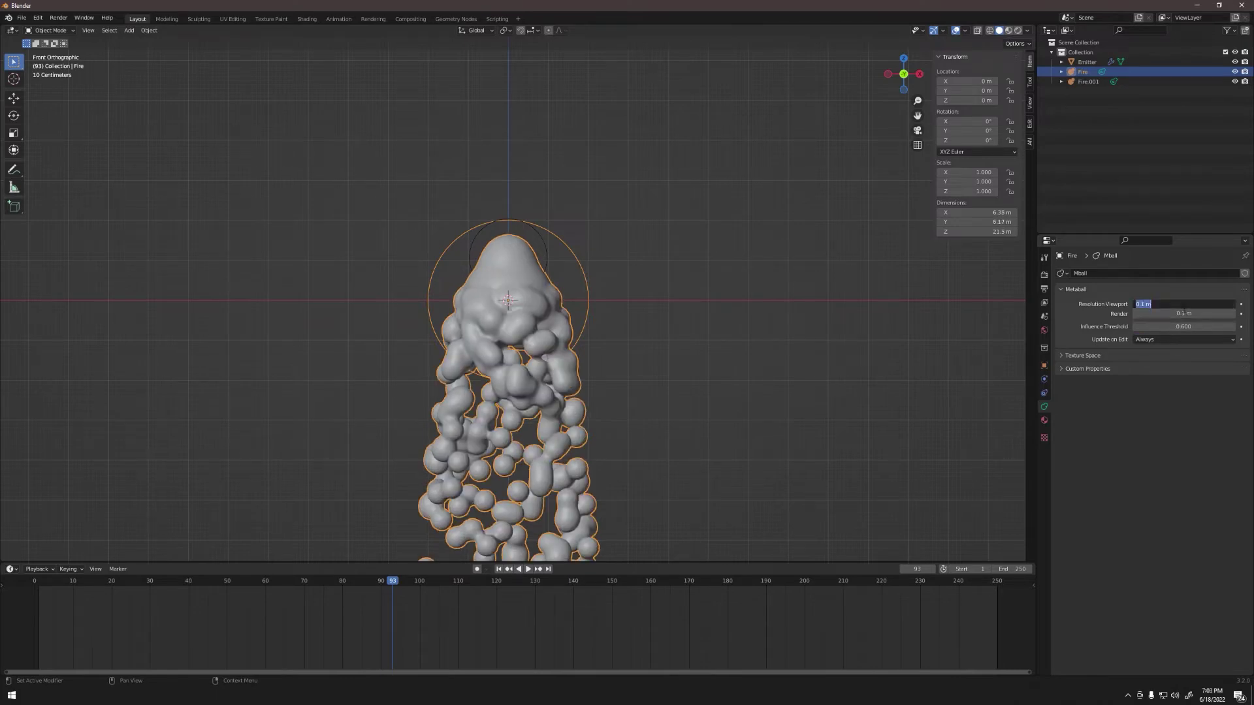
pyautogui.press('Return')
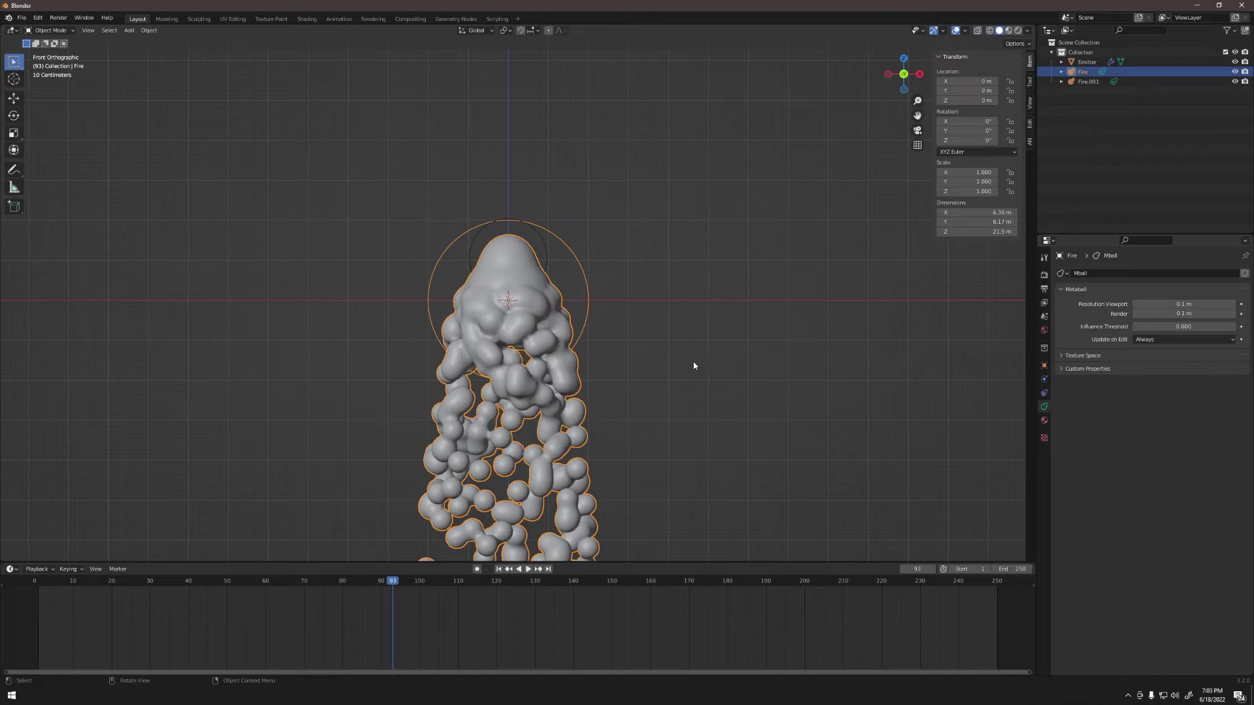
# Set the gravity field weight of the Emitter's particle system to -1 and play the animation to view the rising particles
pyautogui.click(1087, 62)
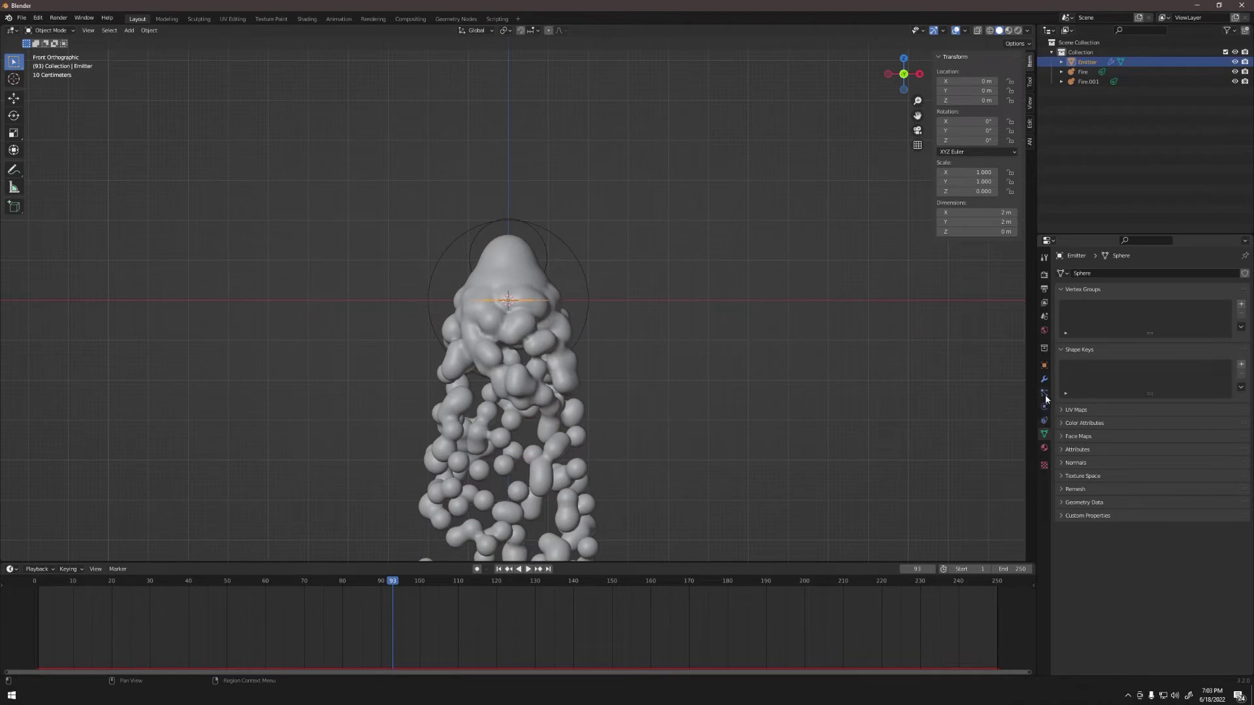
pyautogui.click(1043, 392)
pyautogui.click(1063, 346)
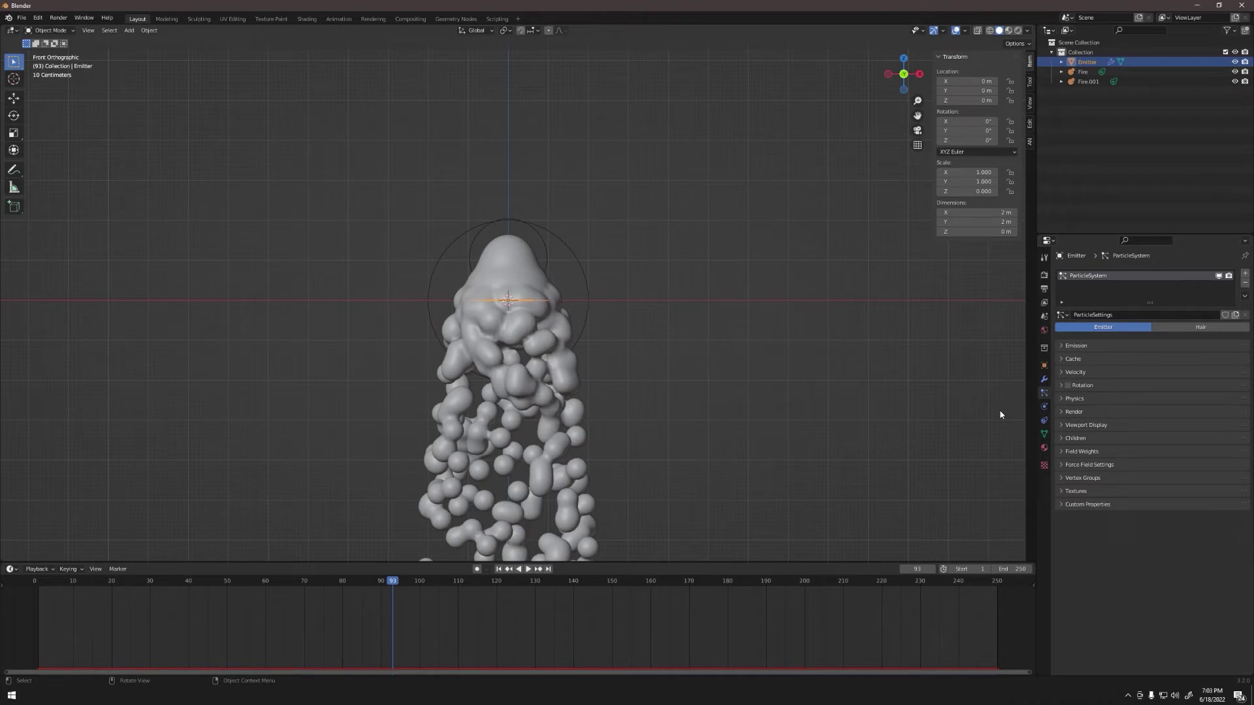
pyautogui.click(1062, 450)
pyautogui.click(1185, 478)
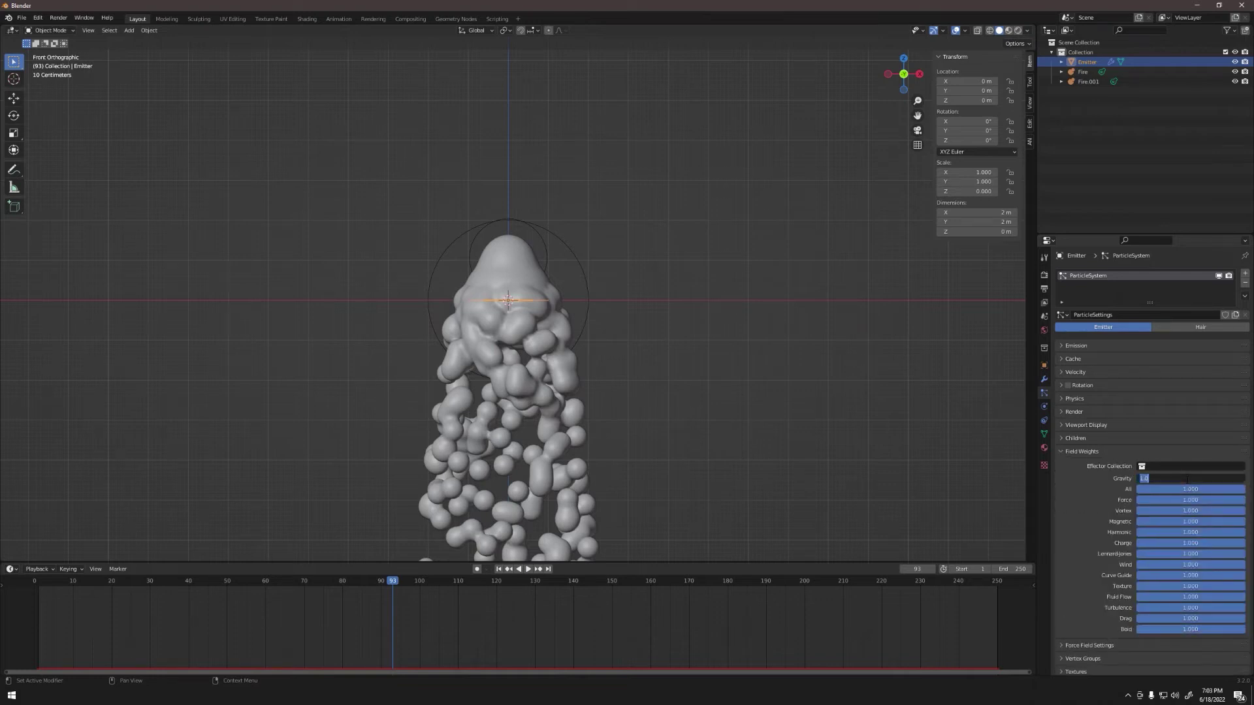
pyautogui.write('-1')
pyautogui.press('Return')
pyautogui.press('space')
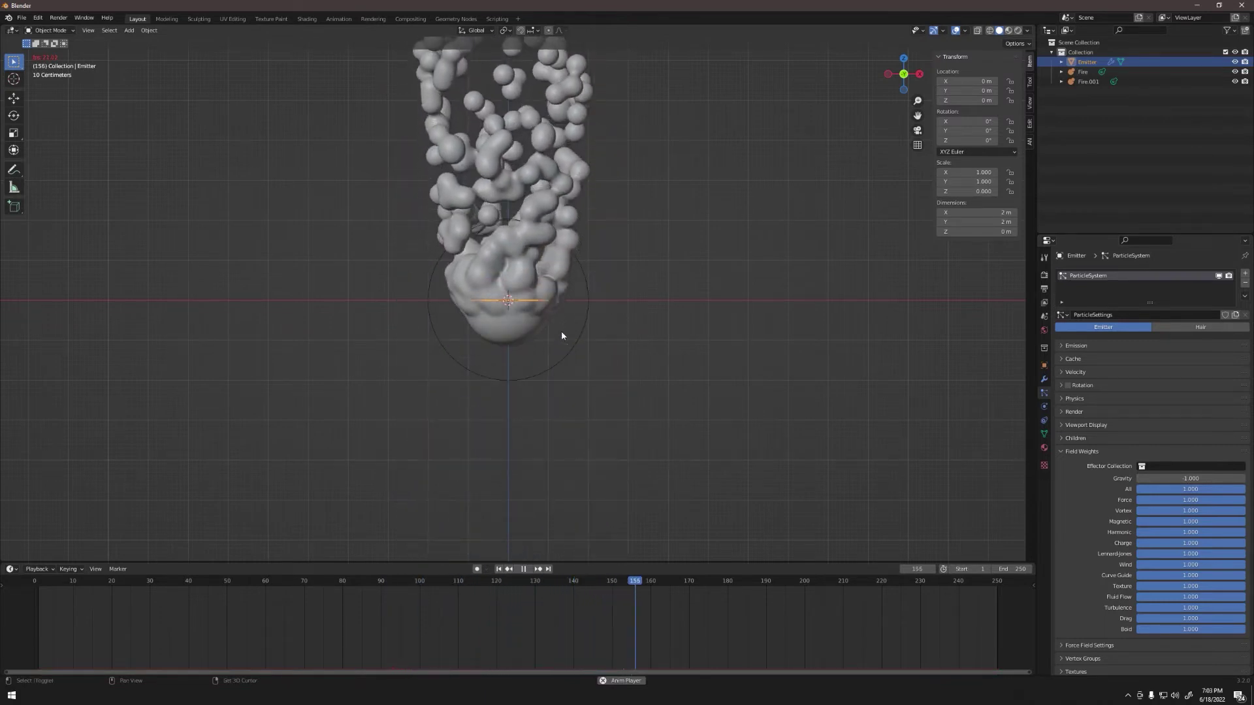
pyautogui.keyDown('shift'); pyautogui.moveTo(561, 333); pyautogui.dragTo(570, 467, button='middle'); pyautogui.keyUp('shift')
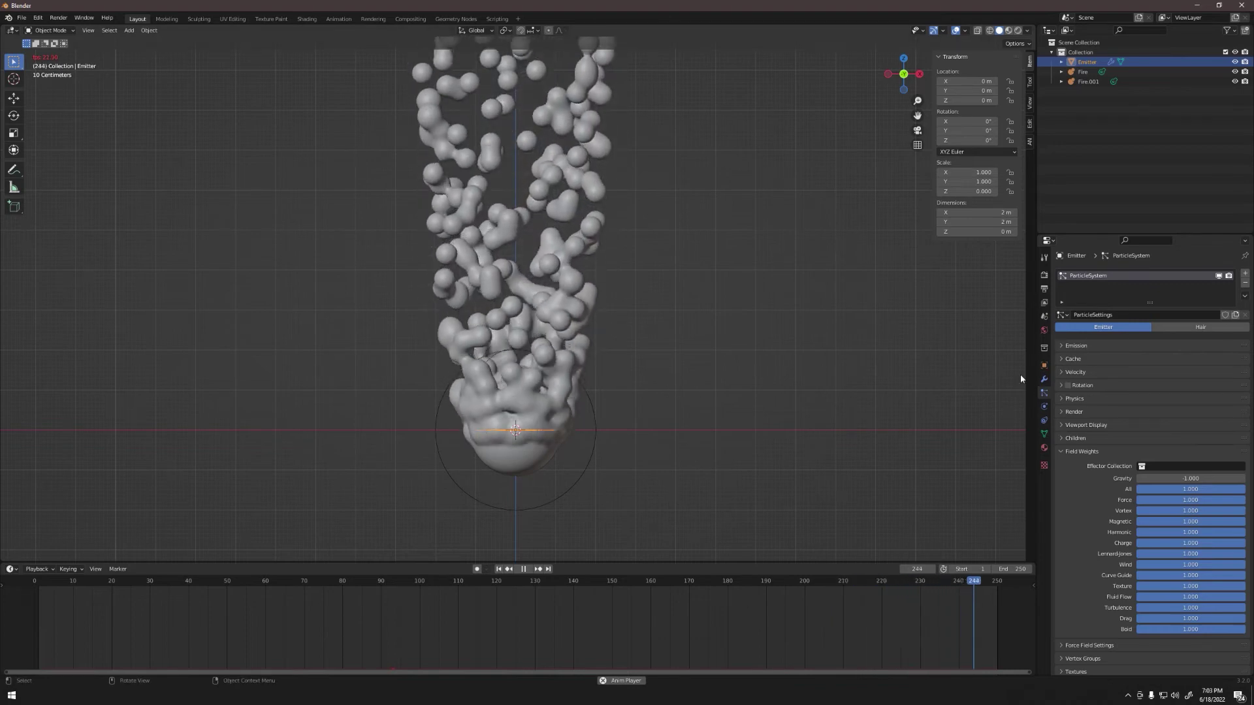
# Set the particle lifetime to 18 in the emission settings and stop the playback after checking the shorter flame
pyautogui.click(1059, 450)
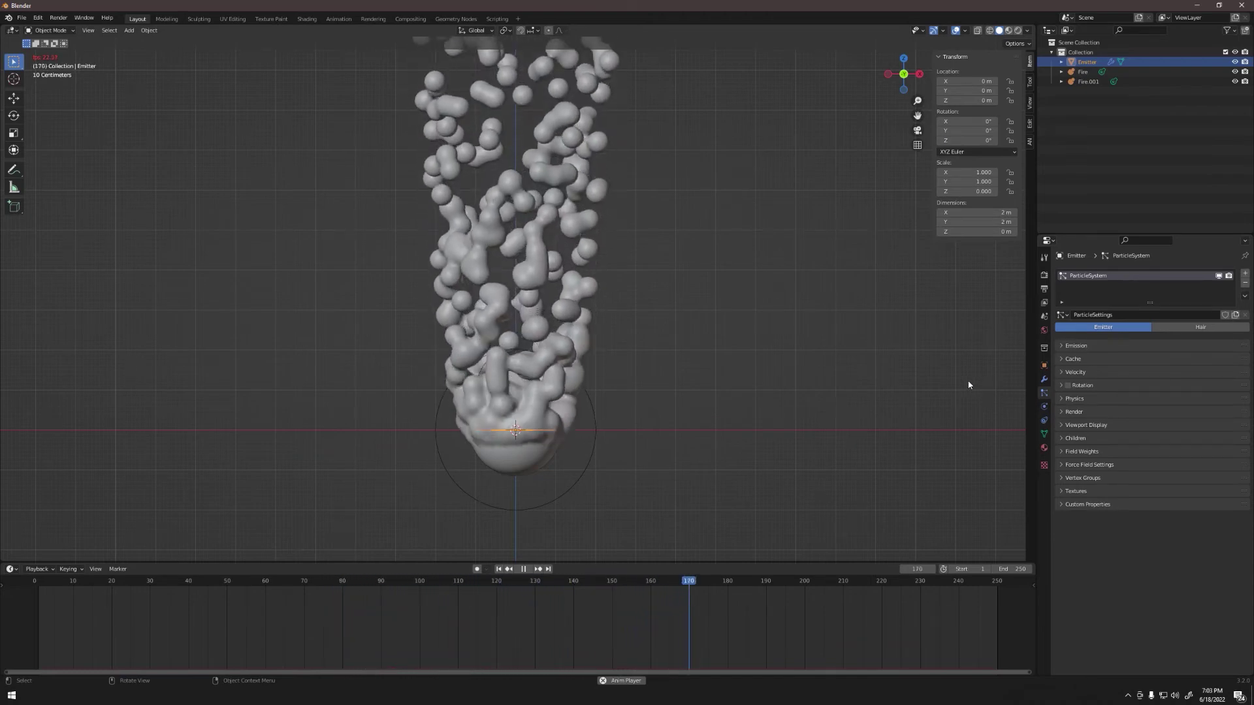
pyautogui.click(1062, 350)
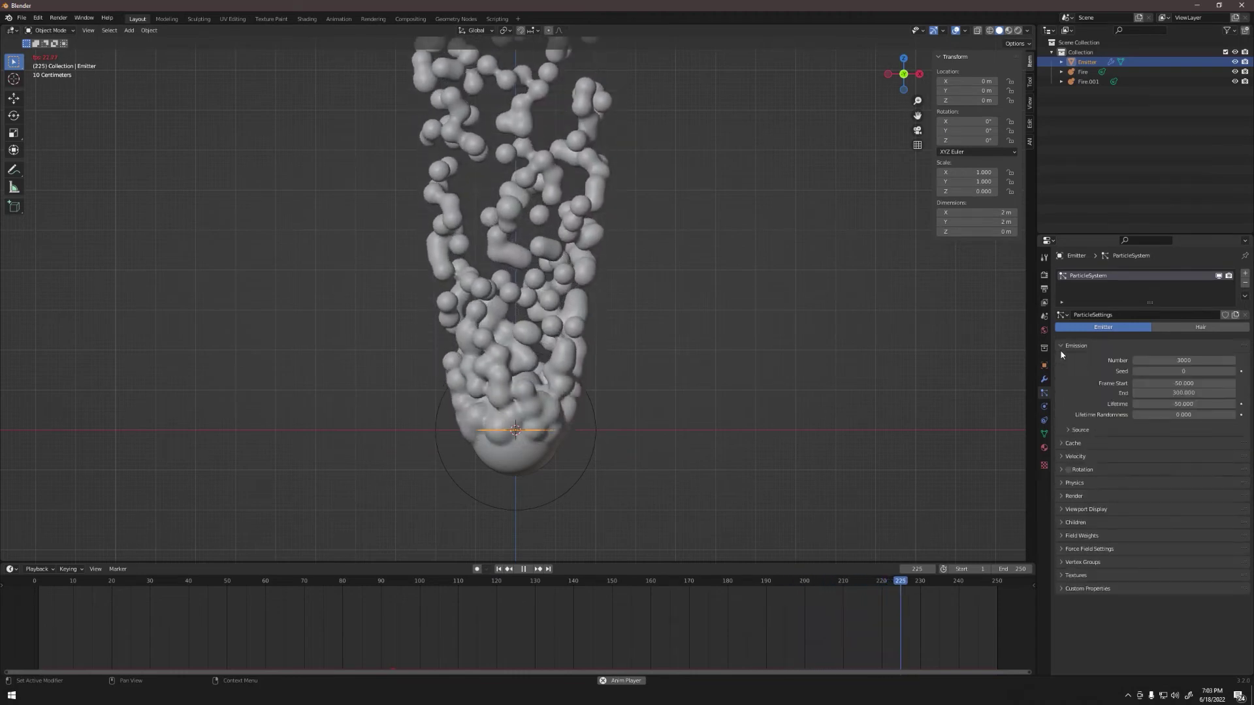
pyautogui.click(1183, 407)
pyautogui.write('18')
pyautogui.press('Return')
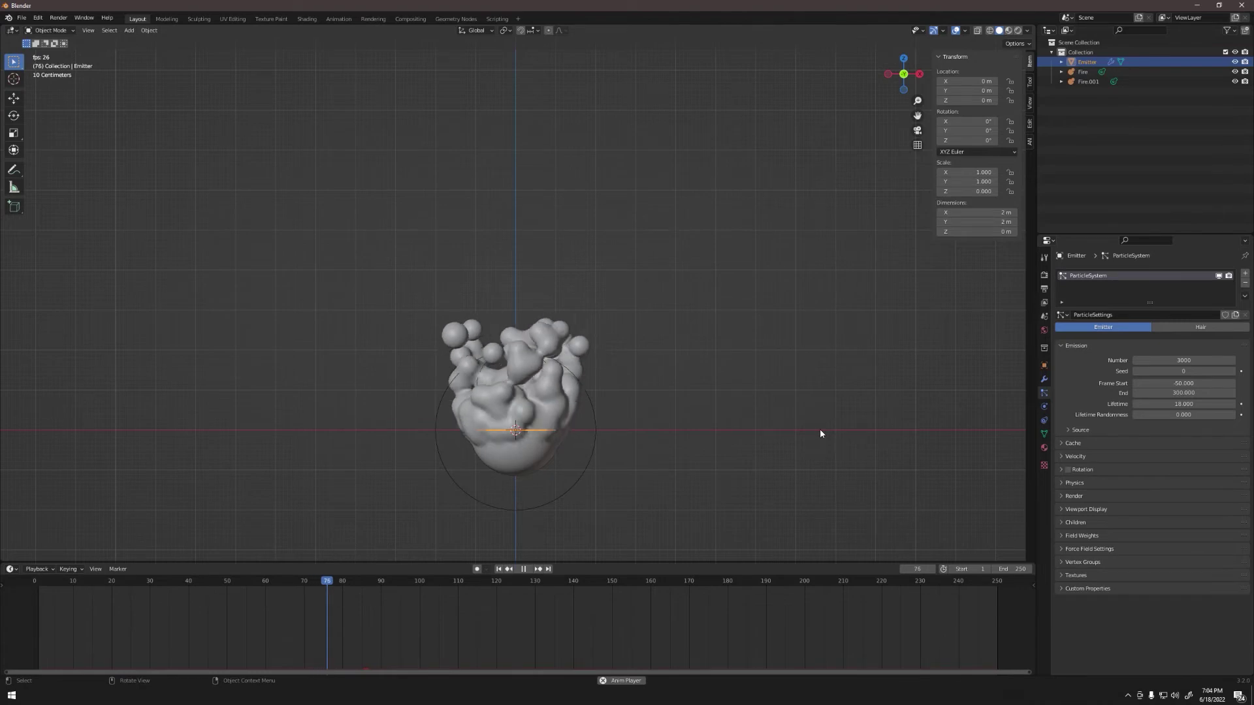
pyautogui.press('space')
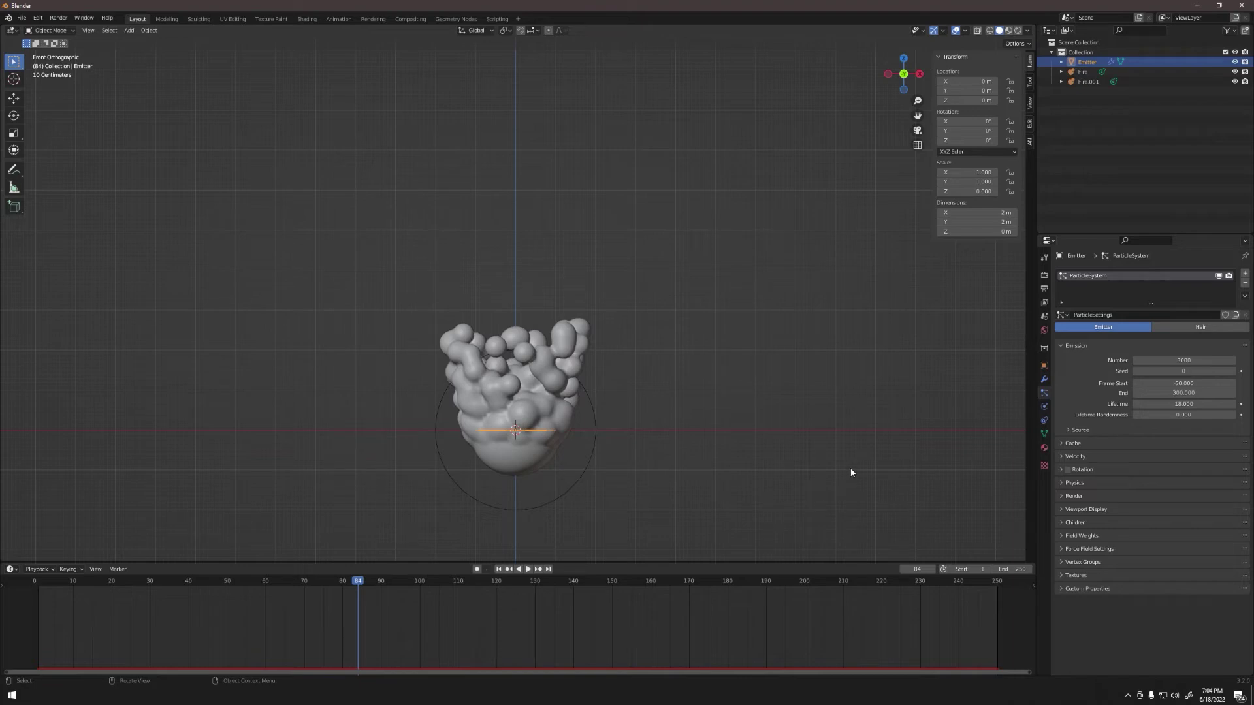
# Set the Emitter's X and Y dimensions to 0.3 m and play the animation to check the narrower flame
pyautogui.click(981, 212)
pyautogui.write('0.3')
pyautogui.press('Tab')
pyautogui.write('0.3')
pyautogui.press('Tab')
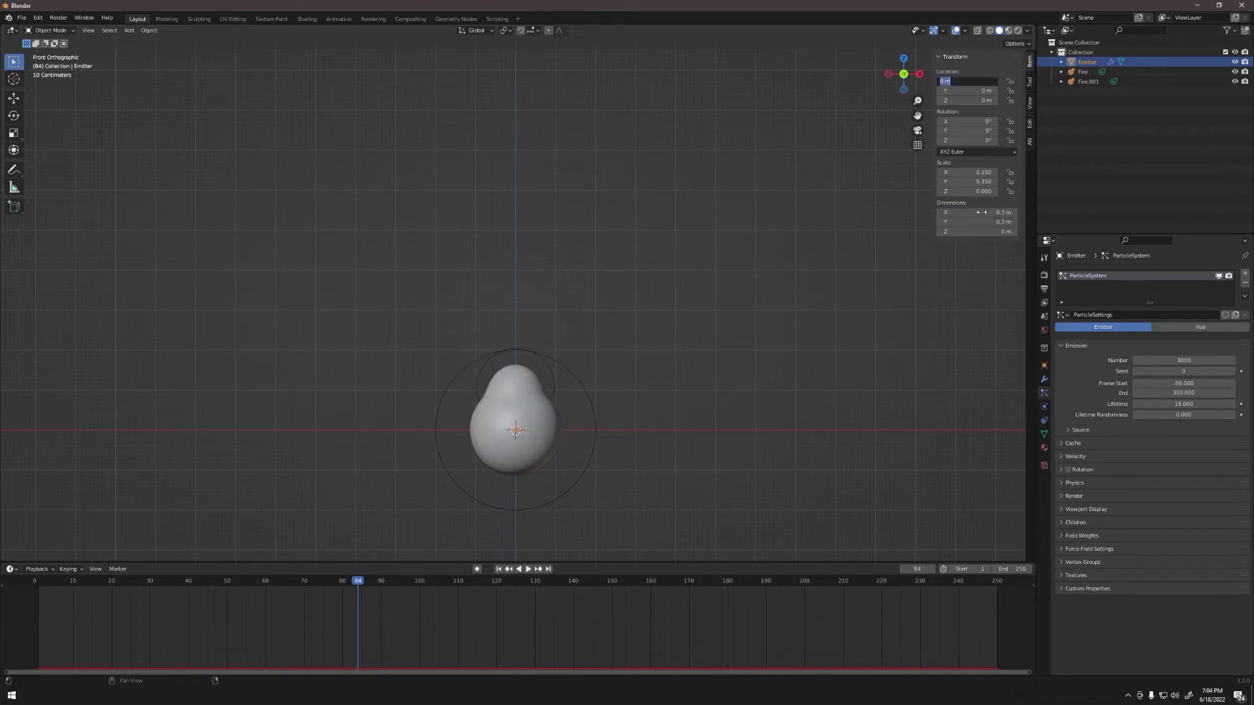
pyautogui.press('Escape')
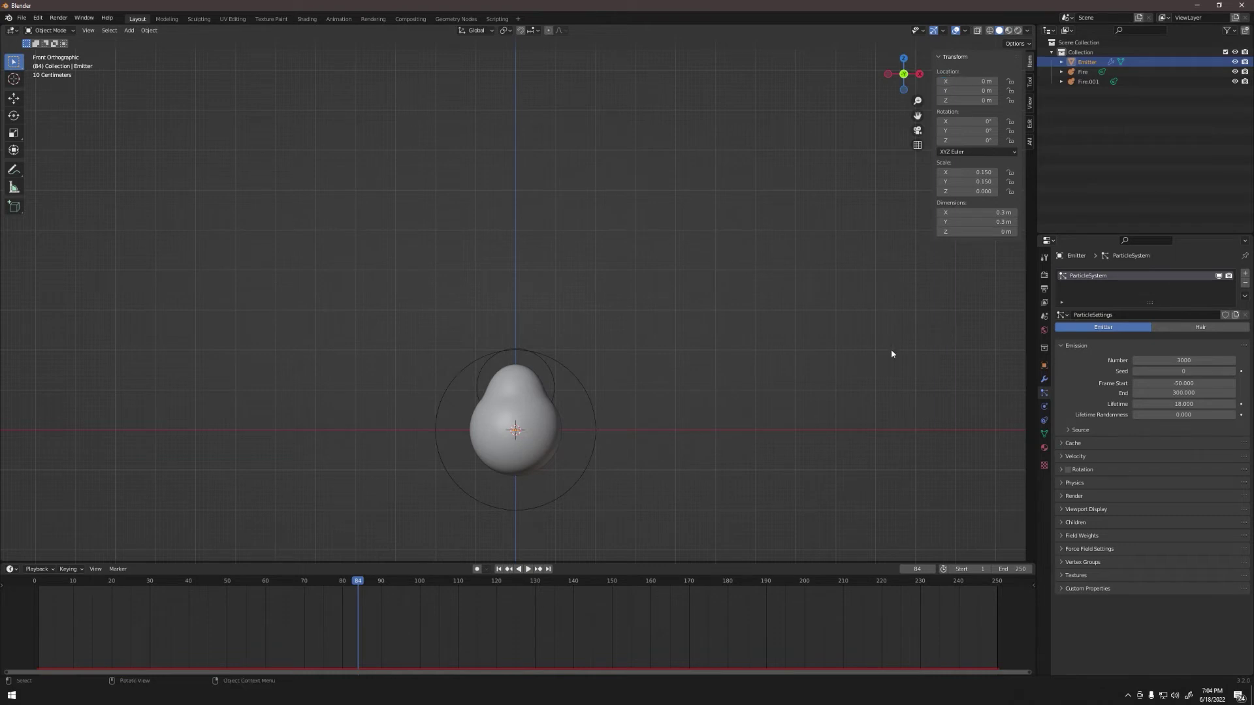
pyautogui.press('space')
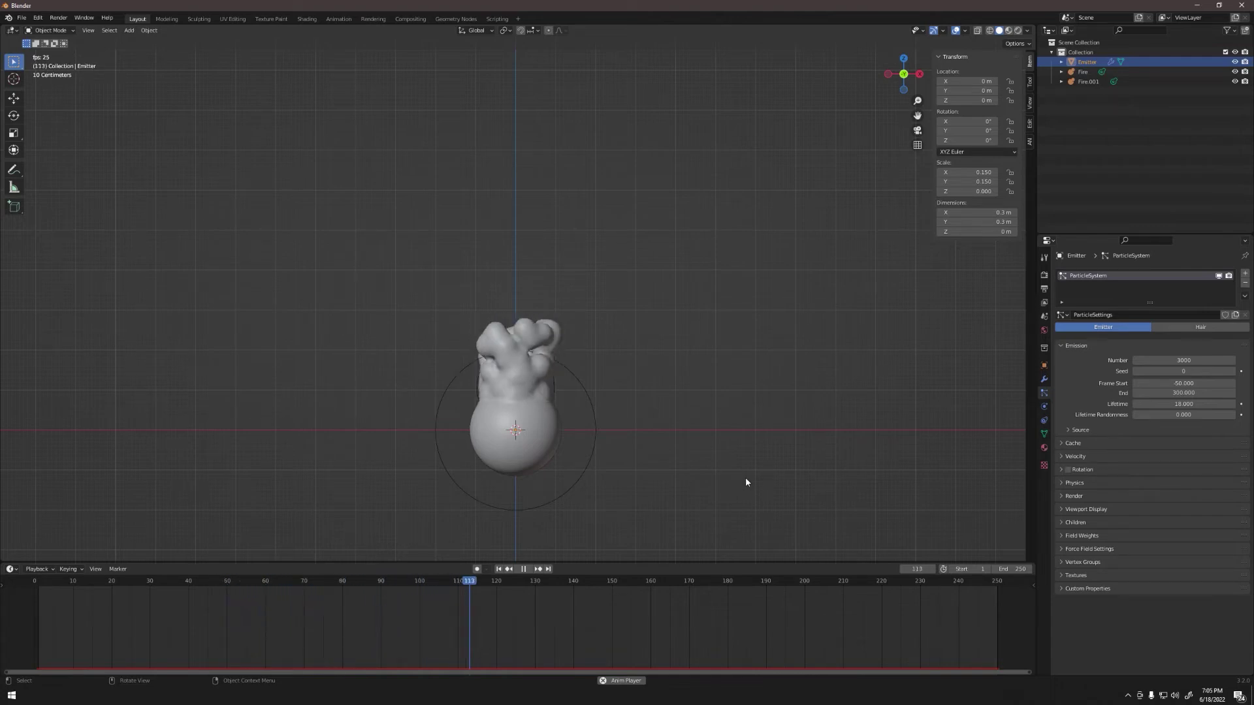
pyautogui.press('space')
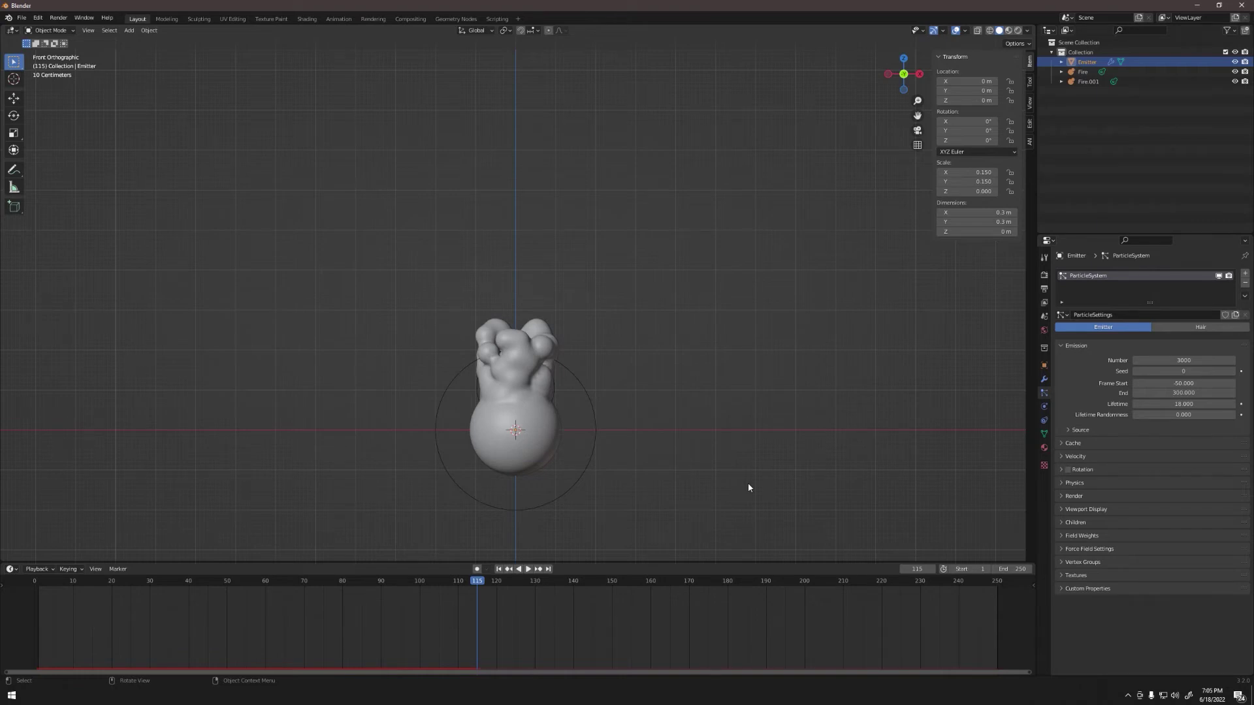
# Add a new texture to the Emitter's particle system and name it Fire Size
pyautogui.click(1059, 348)
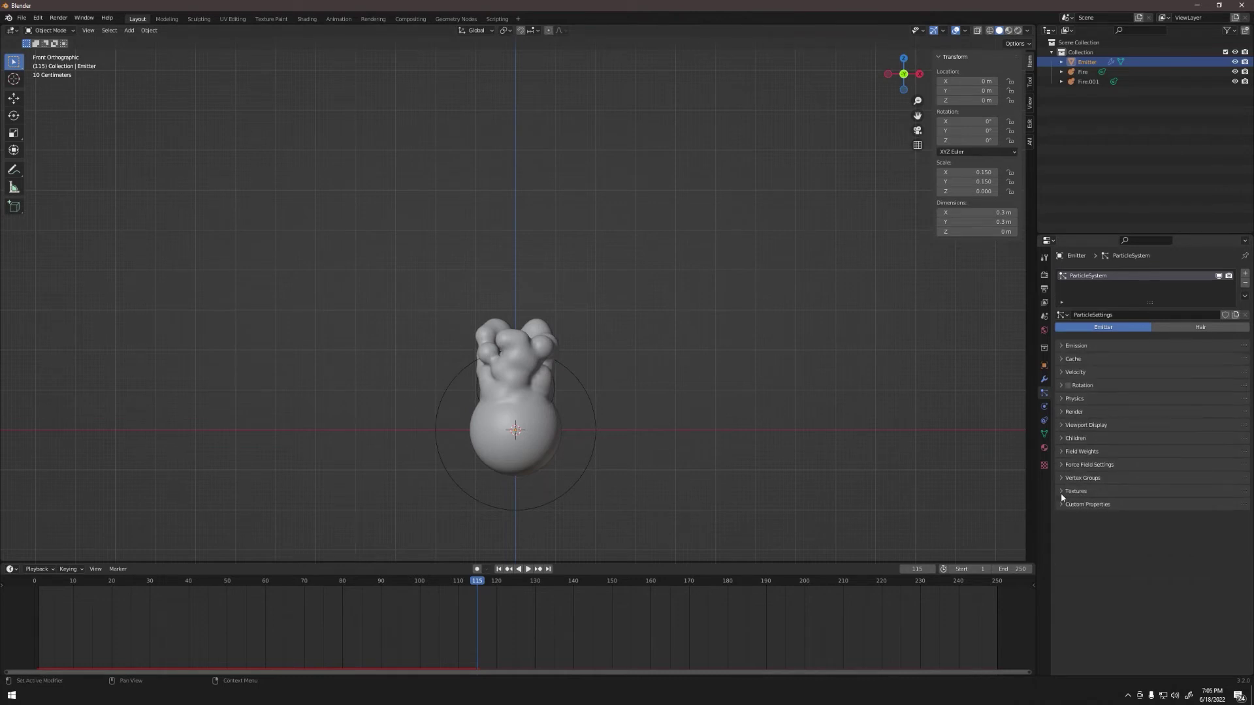
pyautogui.click(1062, 496)
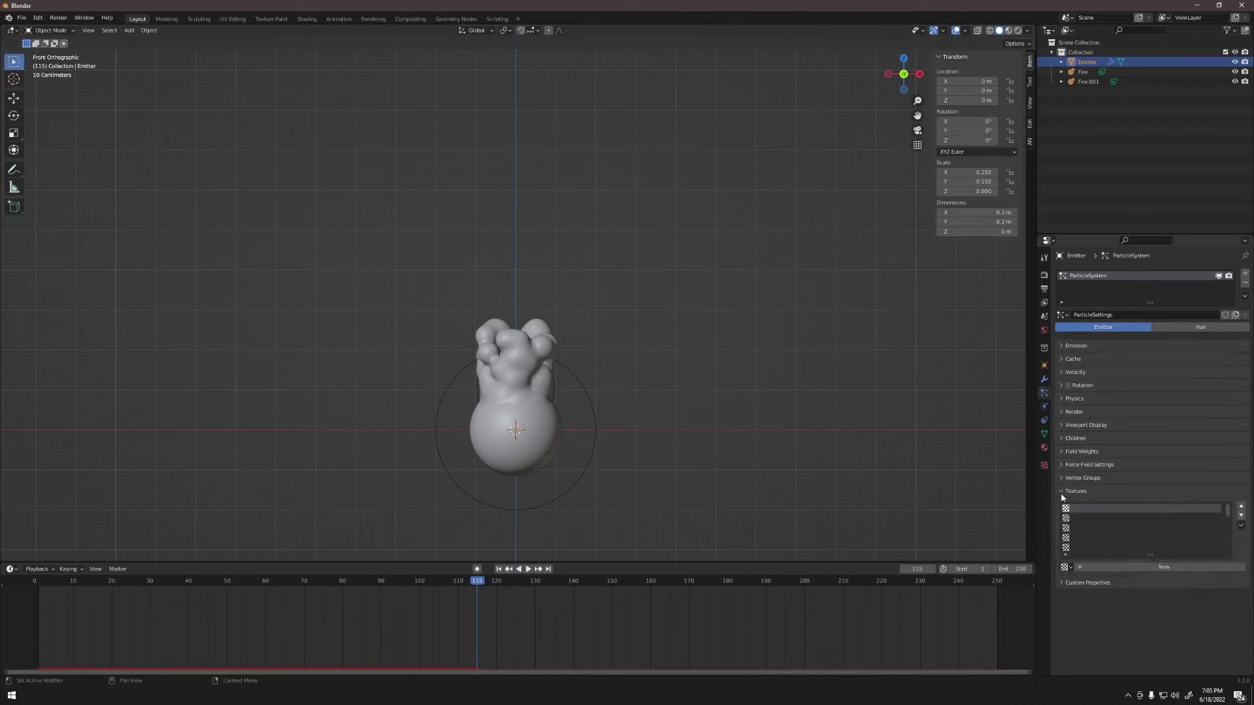
pyautogui.click(1173, 570)
pyautogui.doubleClick(1166, 565)
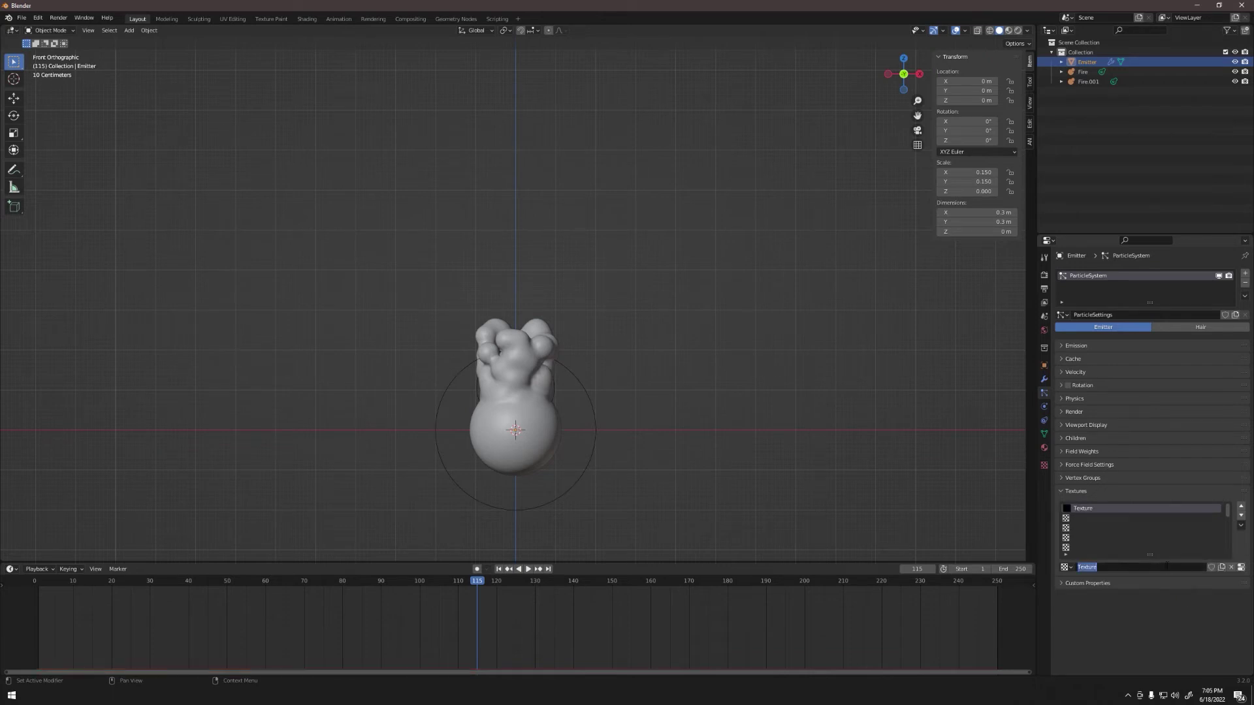
pyautogui.write('Fire Size')
pyautogui.press('Return')
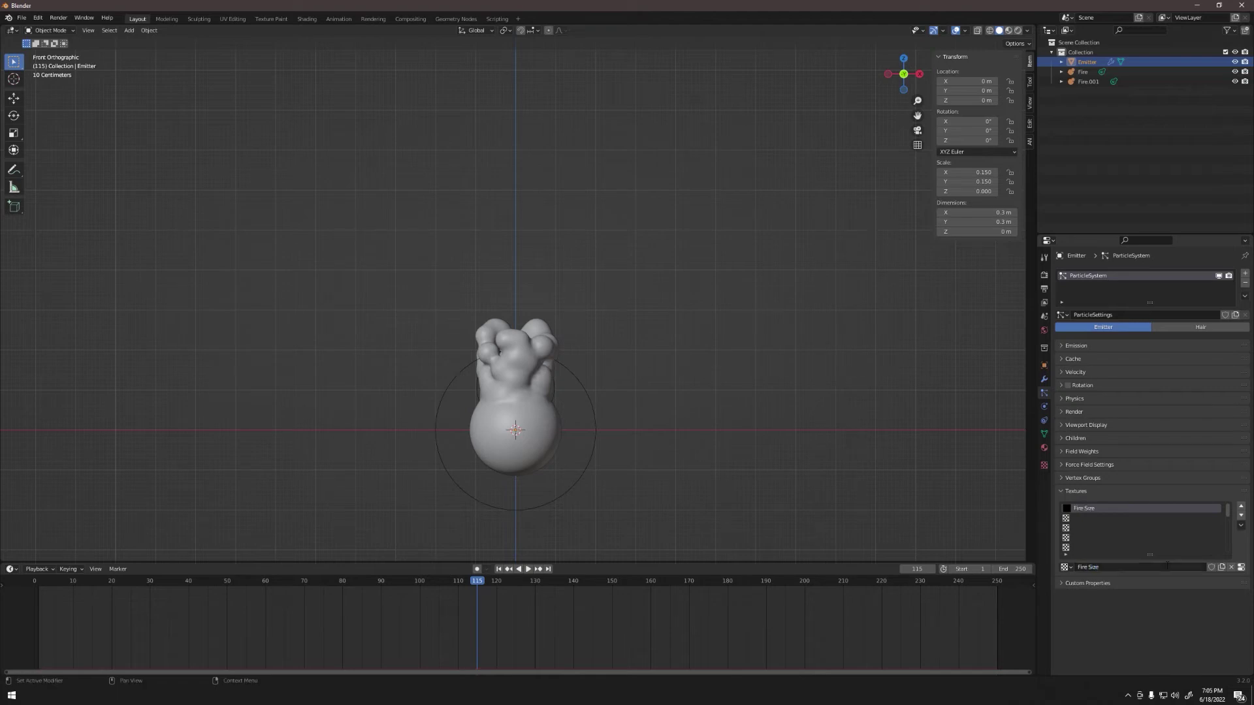
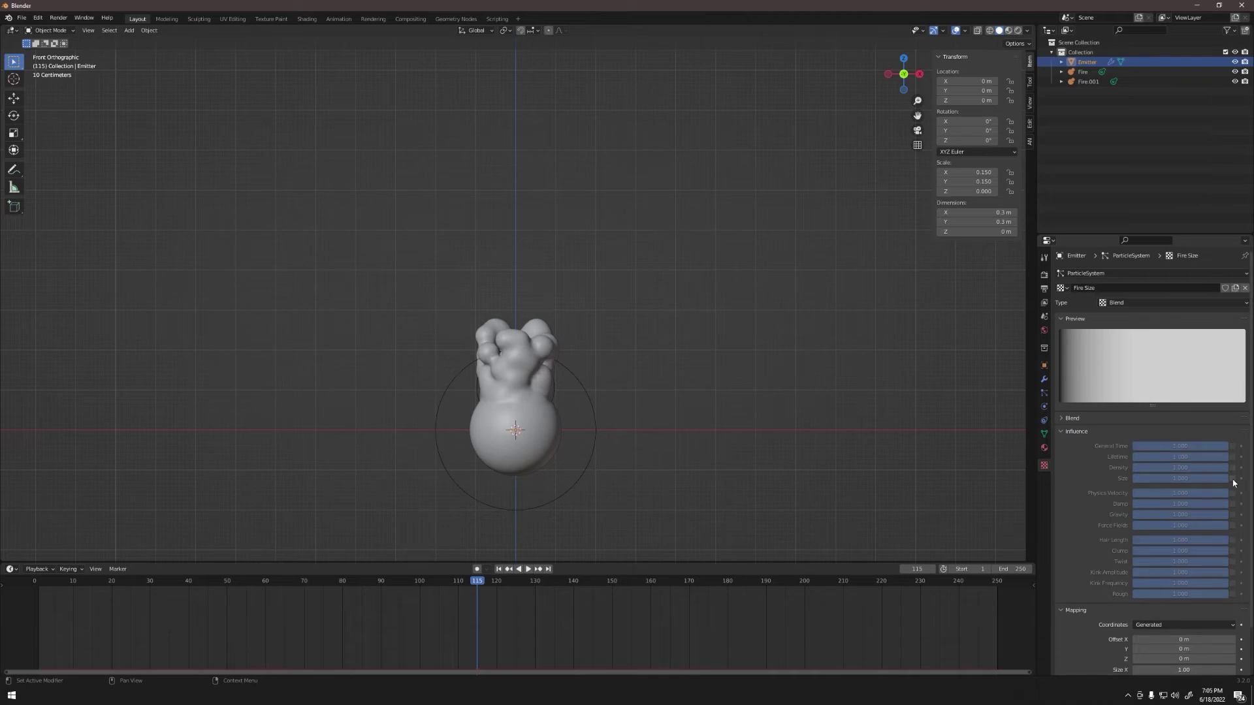
# Enable the Size influence of the Fire Size blend texture and set its mapping coordinates to Strand / Particle
pyautogui.click(1232, 479)
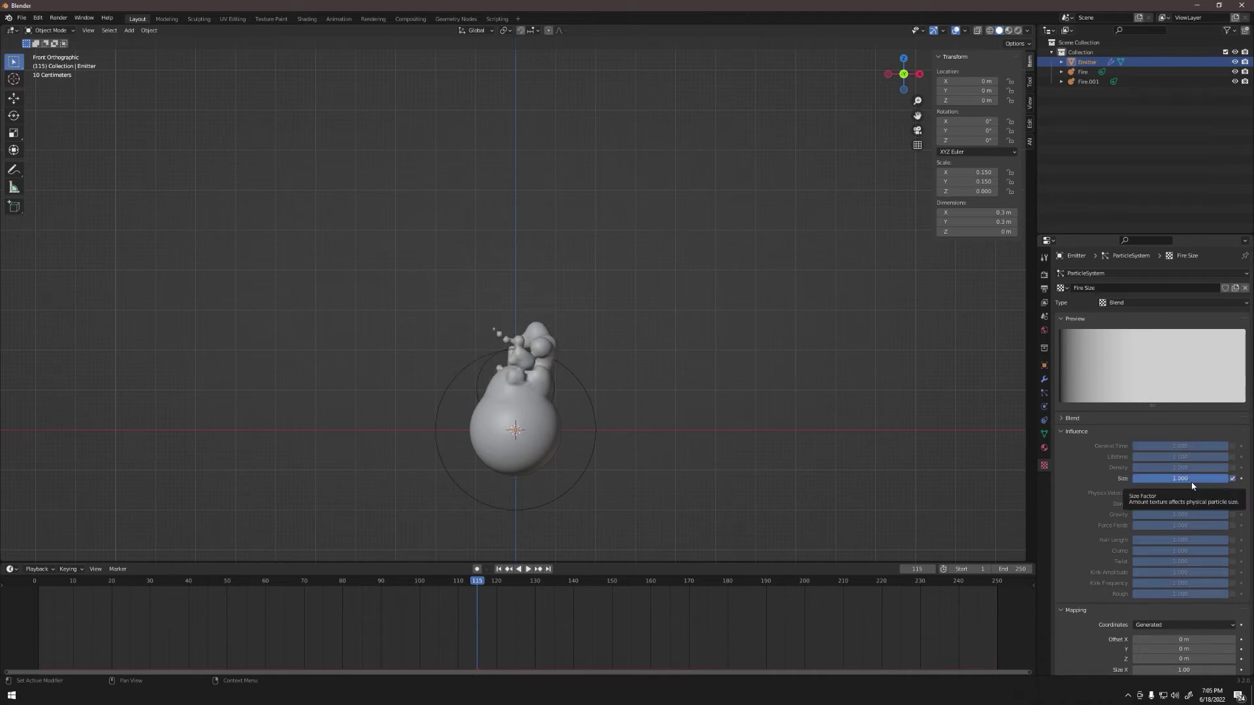
pyautogui.click(1063, 432)
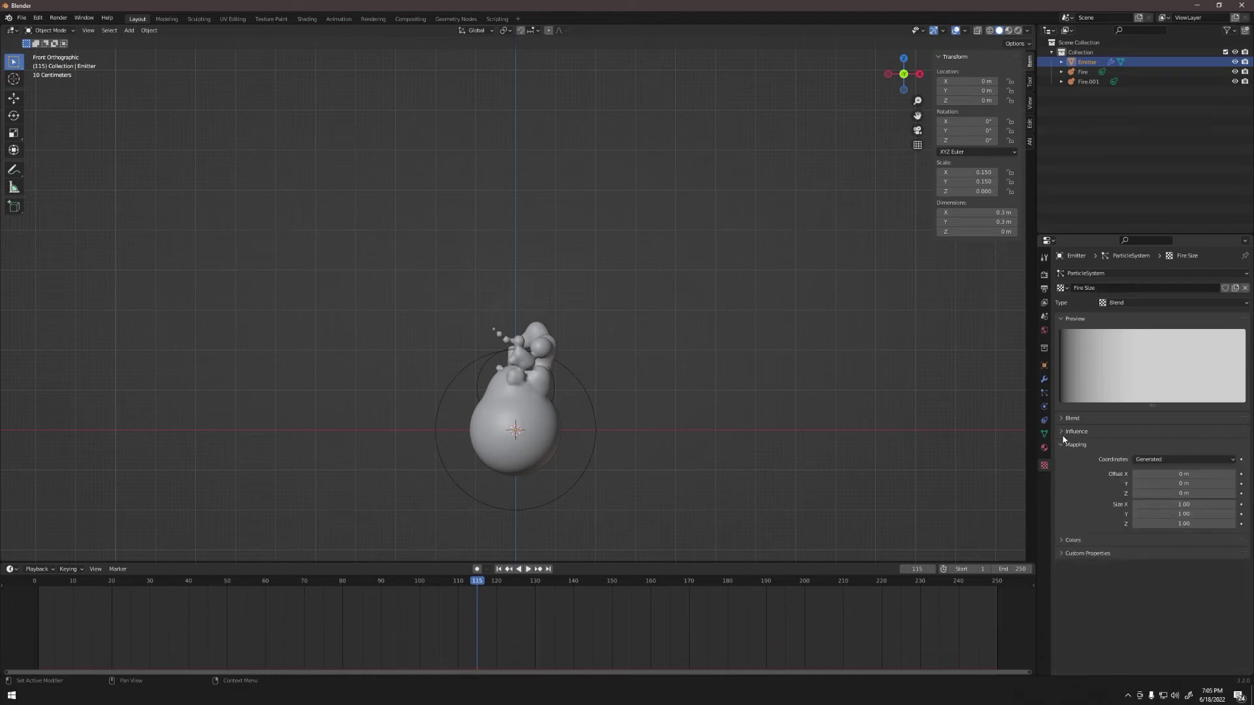
pyautogui.click(1151, 460)
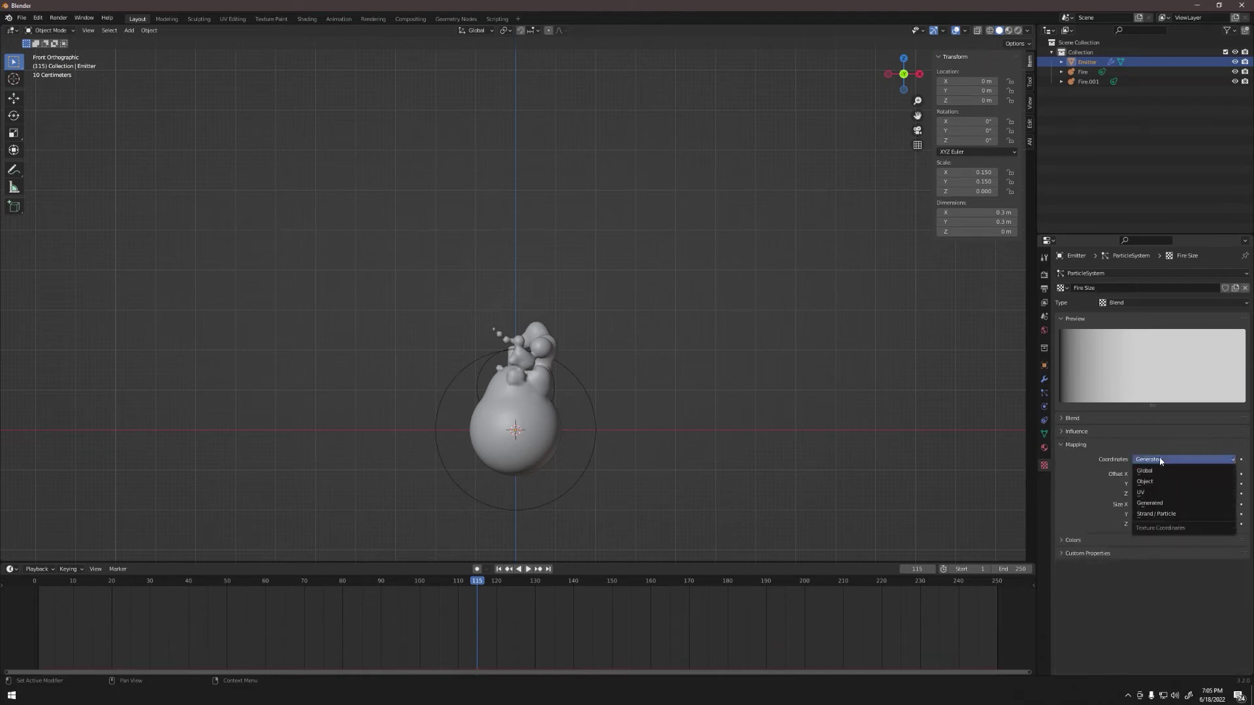
pyautogui.click(1175, 514)
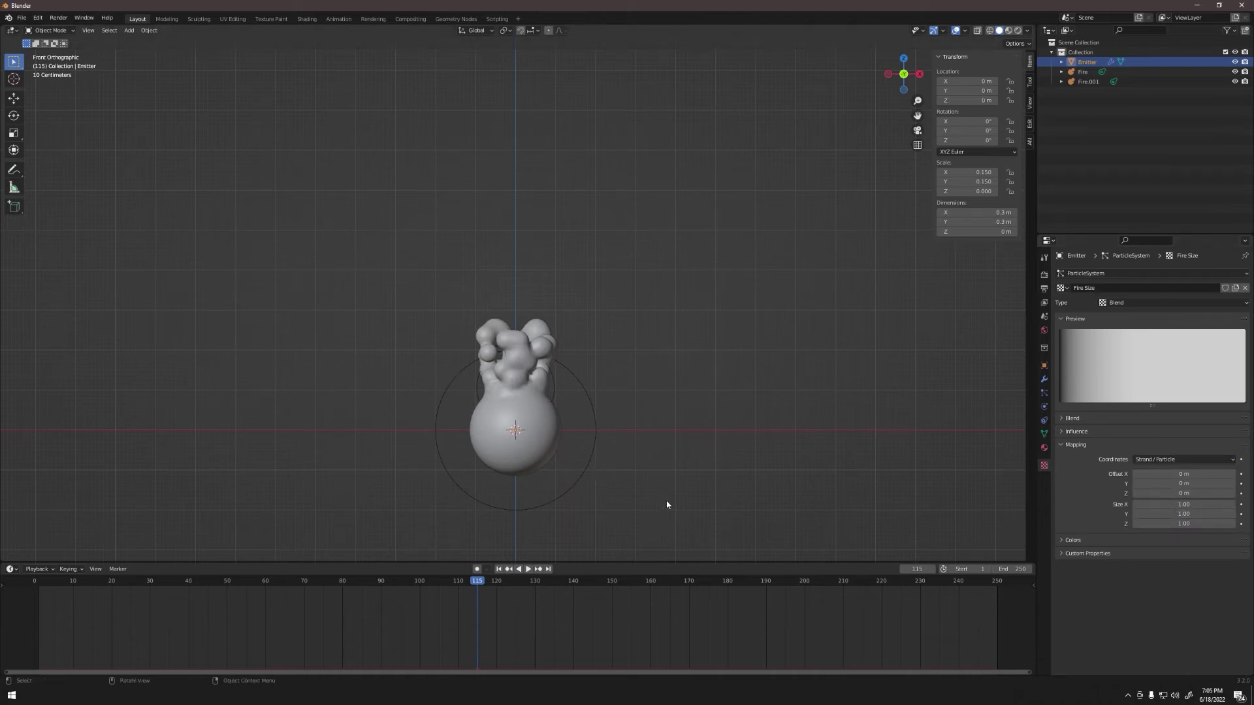
# Enable the color ramp in the Fire Size texture's color settings and expand its controls
pyautogui.click(1063, 448)
pyautogui.click(1059, 460)
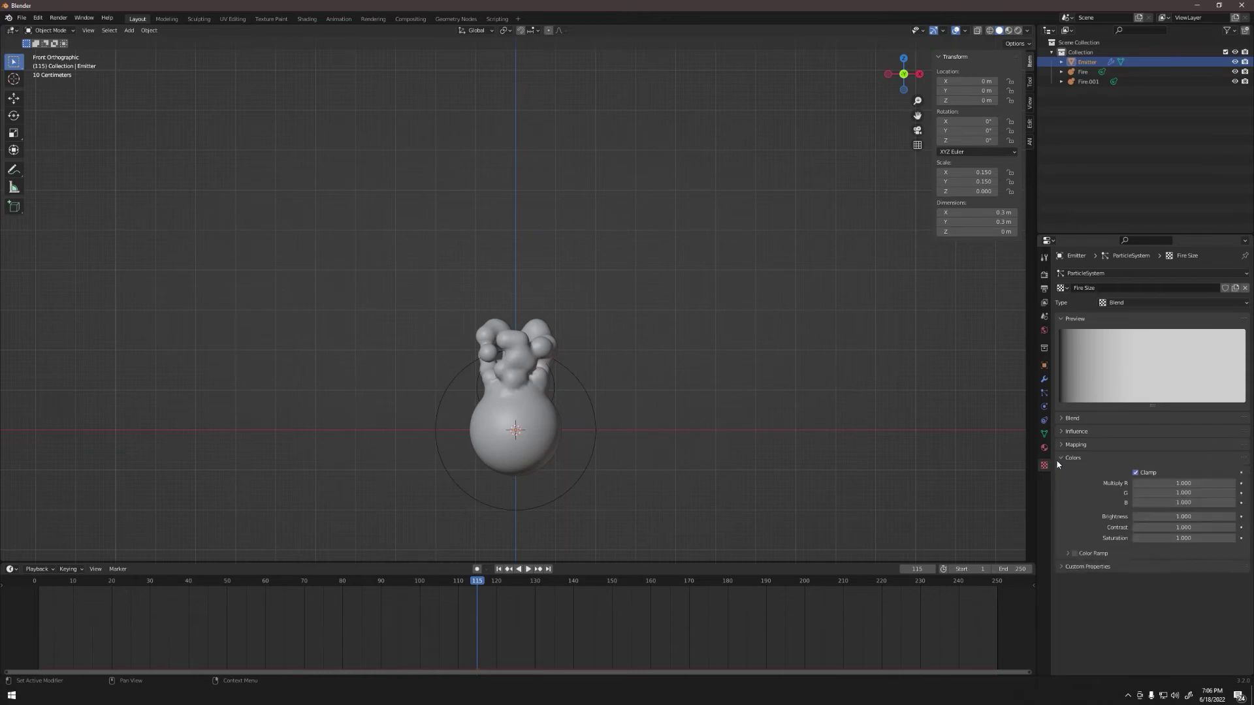
pyautogui.click(1075, 553)
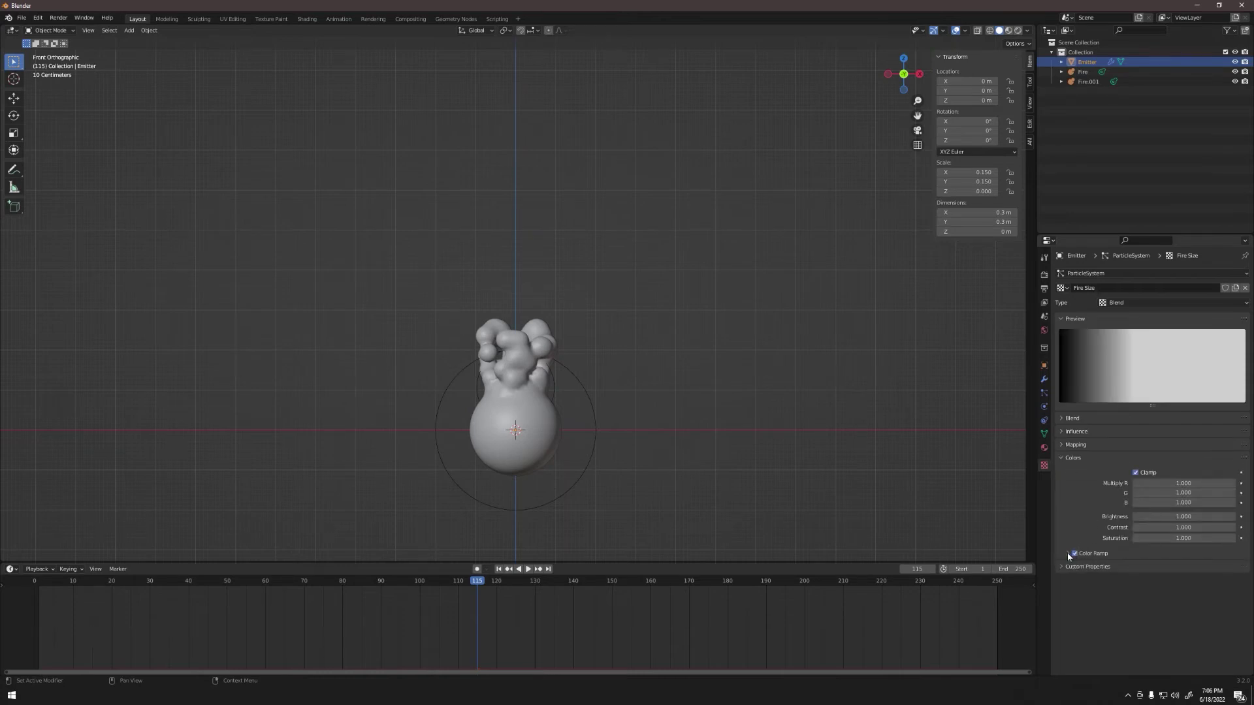
pyautogui.click(1067, 553)
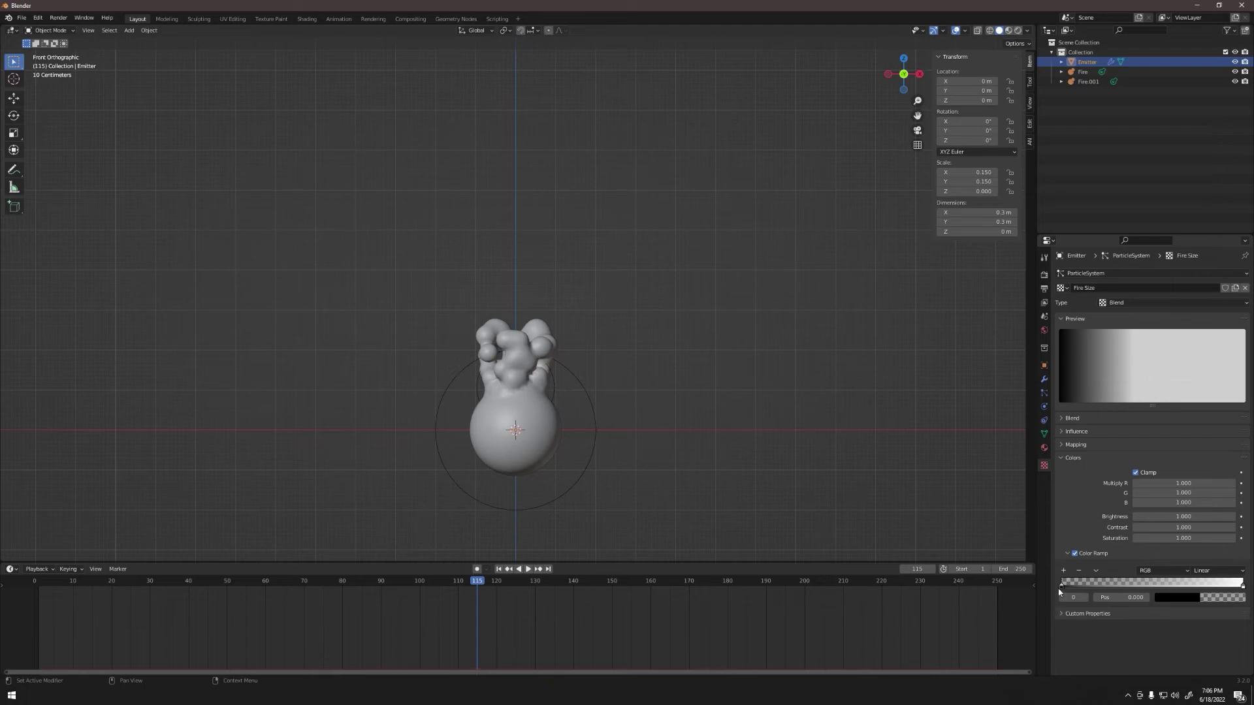
# Reverse the Fire Size color ramp so the white stop sits at position 0 and the black transparent stop at position 1
pyautogui.moveTo(1061, 590); pyautogui.dragTo(1245, 592)
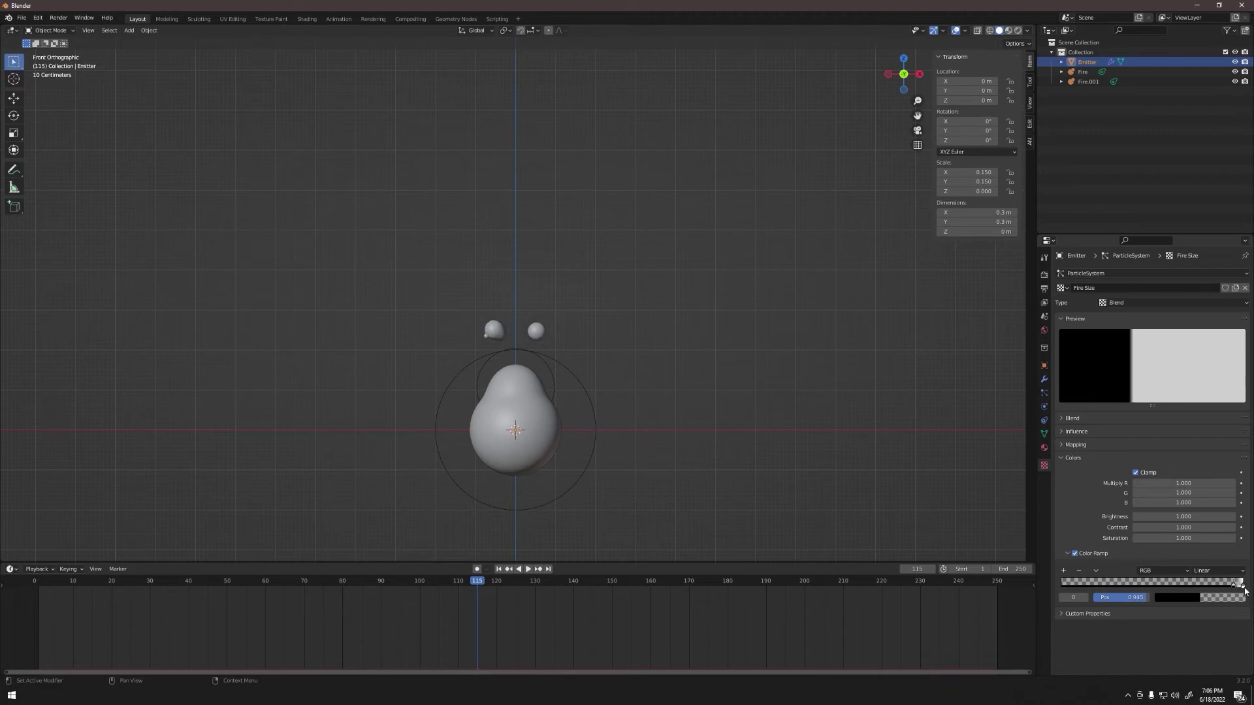
pyautogui.click(1243, 585)
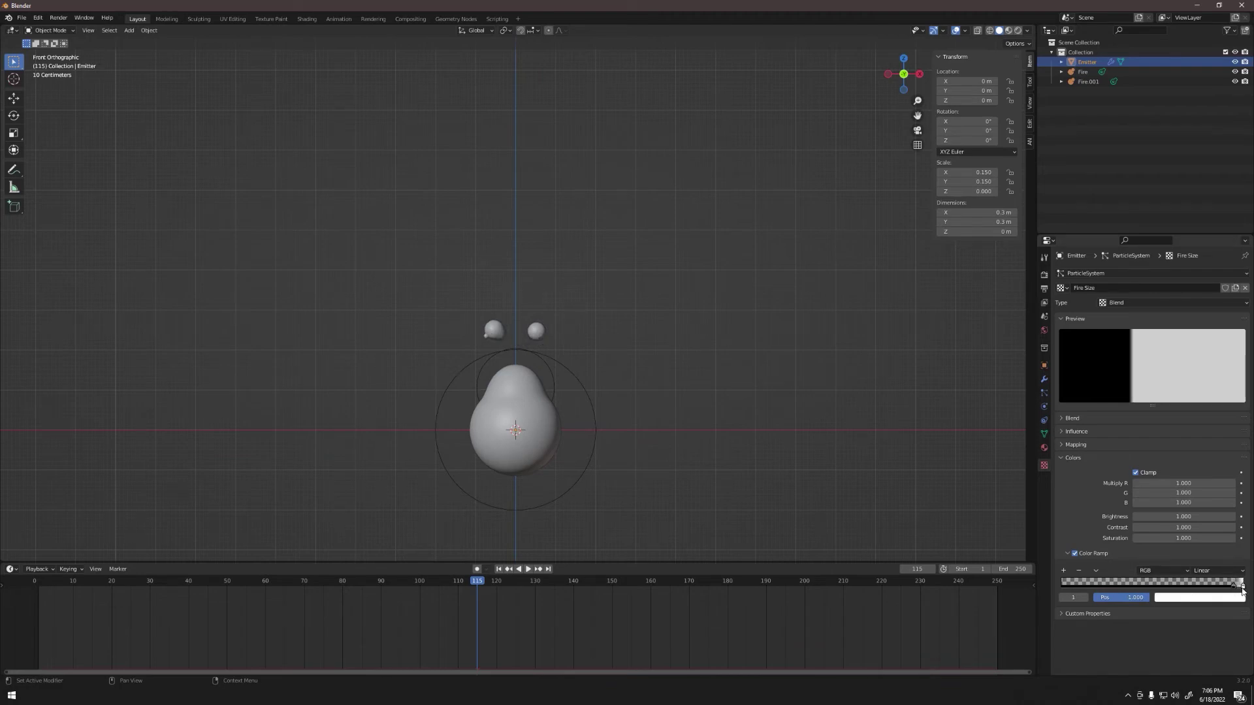
pyautogui.moveTo(1241, 586); pyautogui.dragTo(1059, 596)
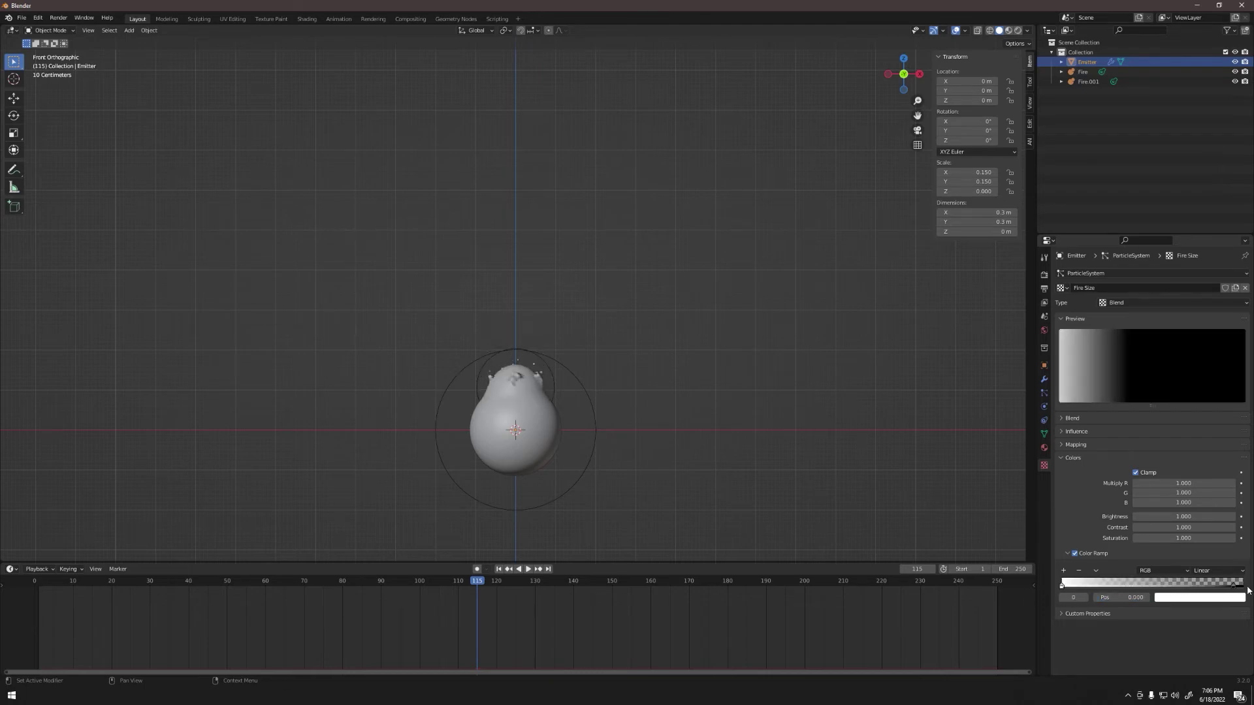
pyautogui.moveTo(1233, 585); pyautogui.dragTo(1246, 590)
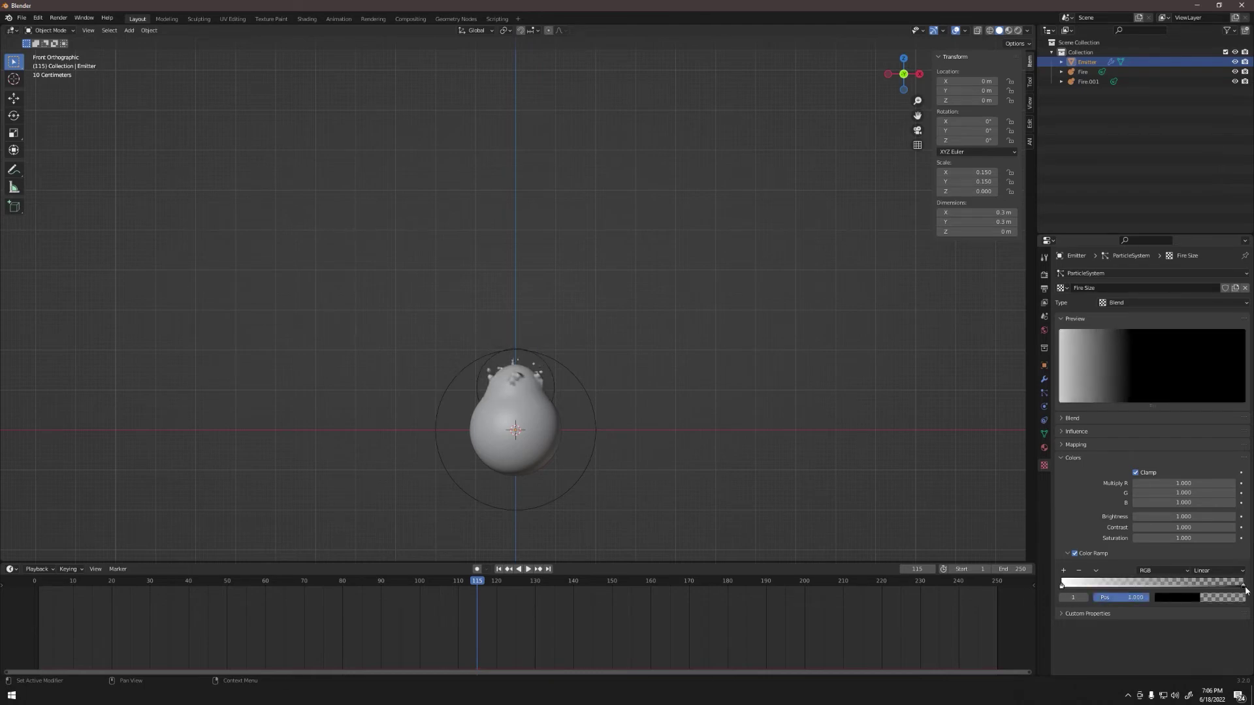
# Set the white color ramp stop's position to 0.2 and play the animation to check the particle sizes
pyautogui.click(1061, 585)
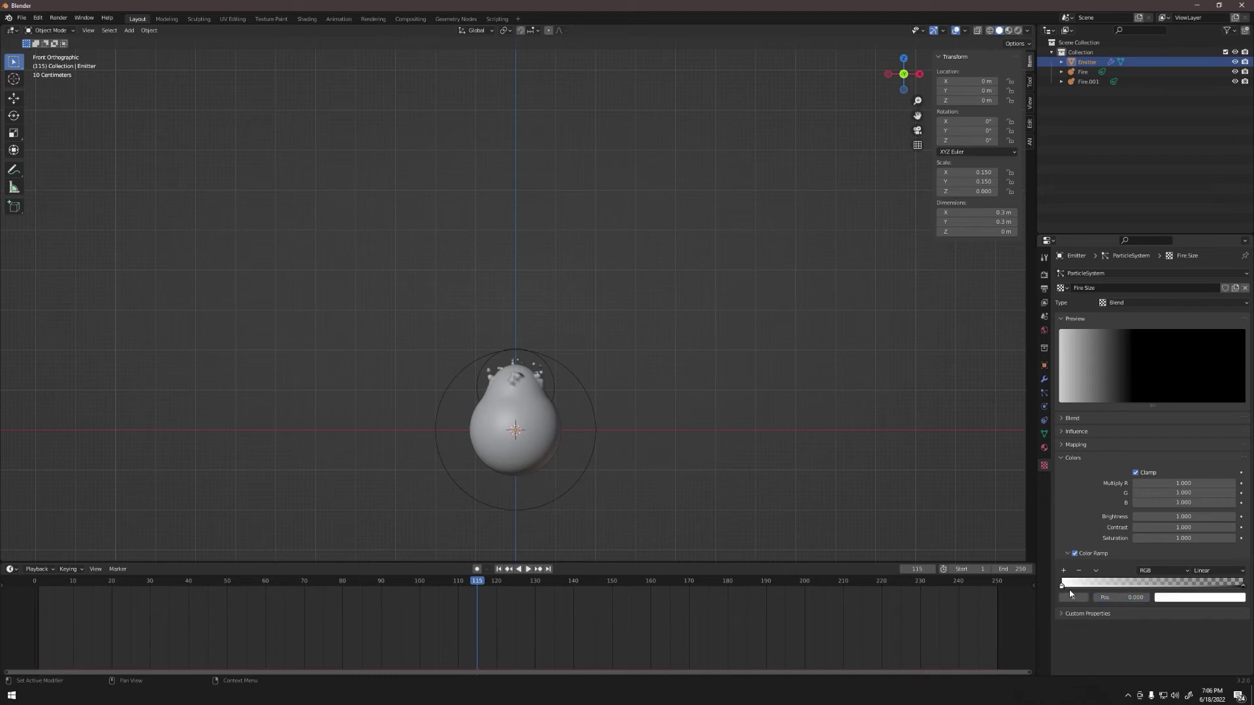
pyautogui.click(1120, 596)
pyautogui.write('0.2')
pyautogui.press('Return')
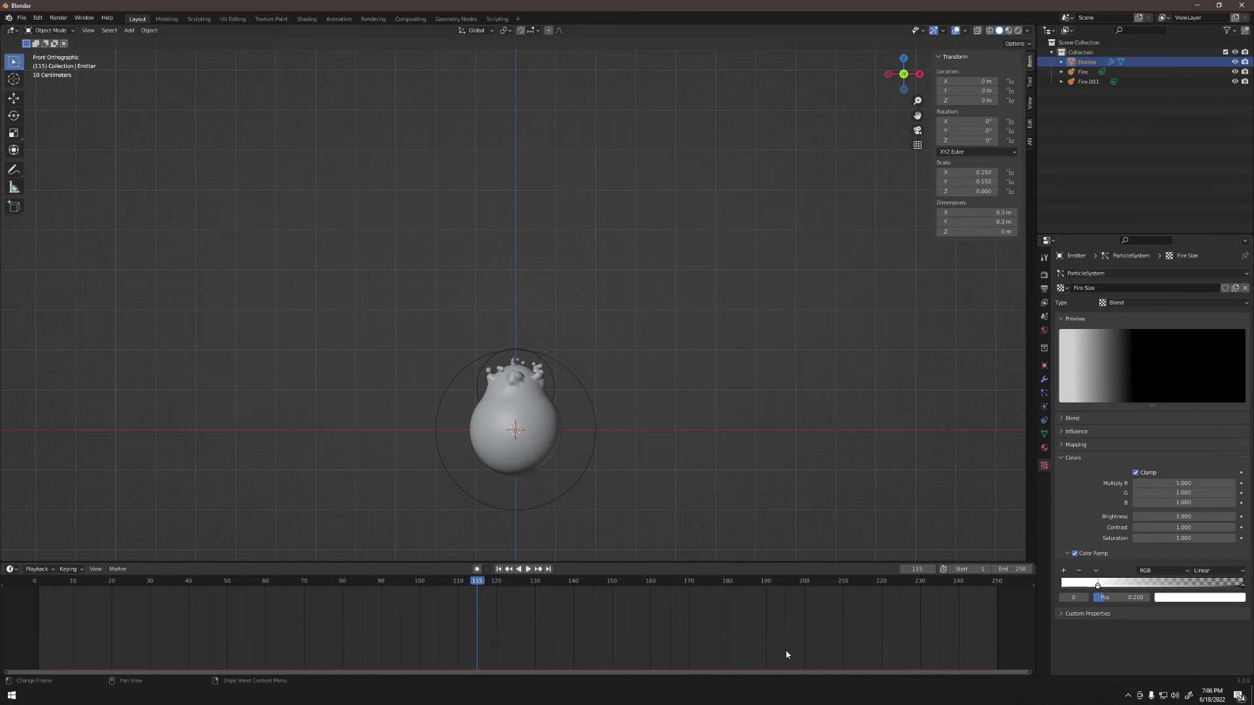
pyautogui.press('space')
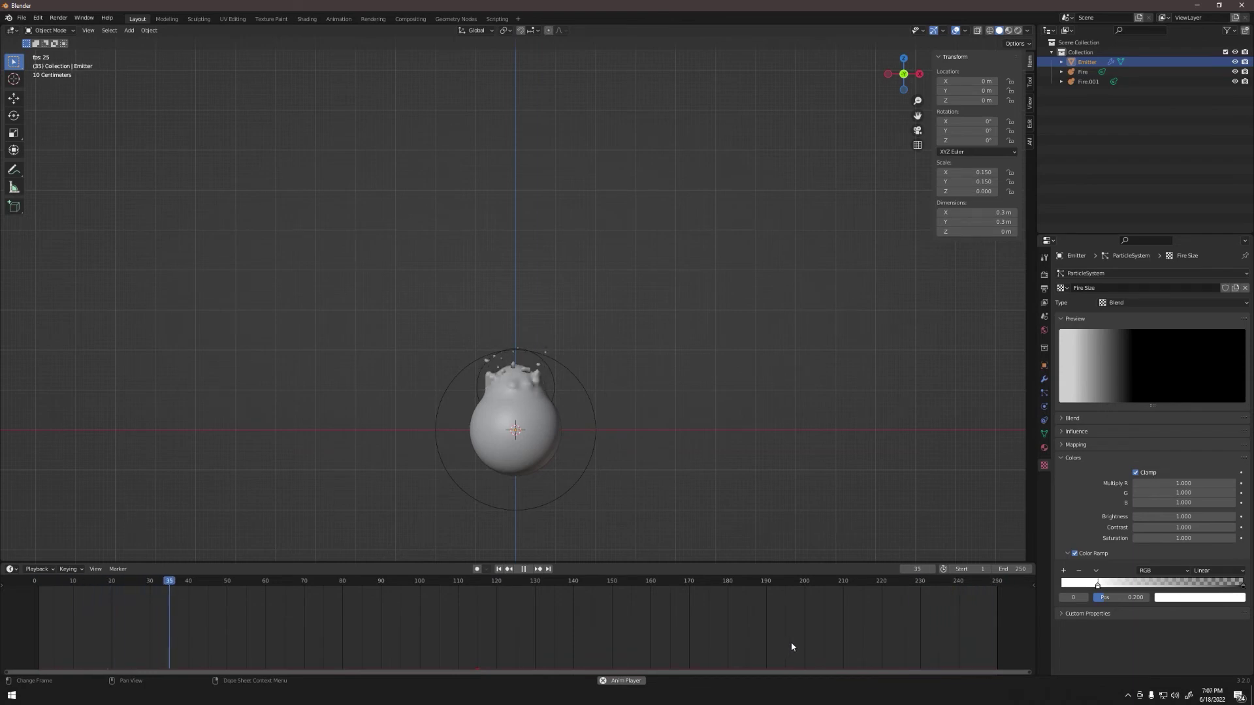
pyautogui.press('space')
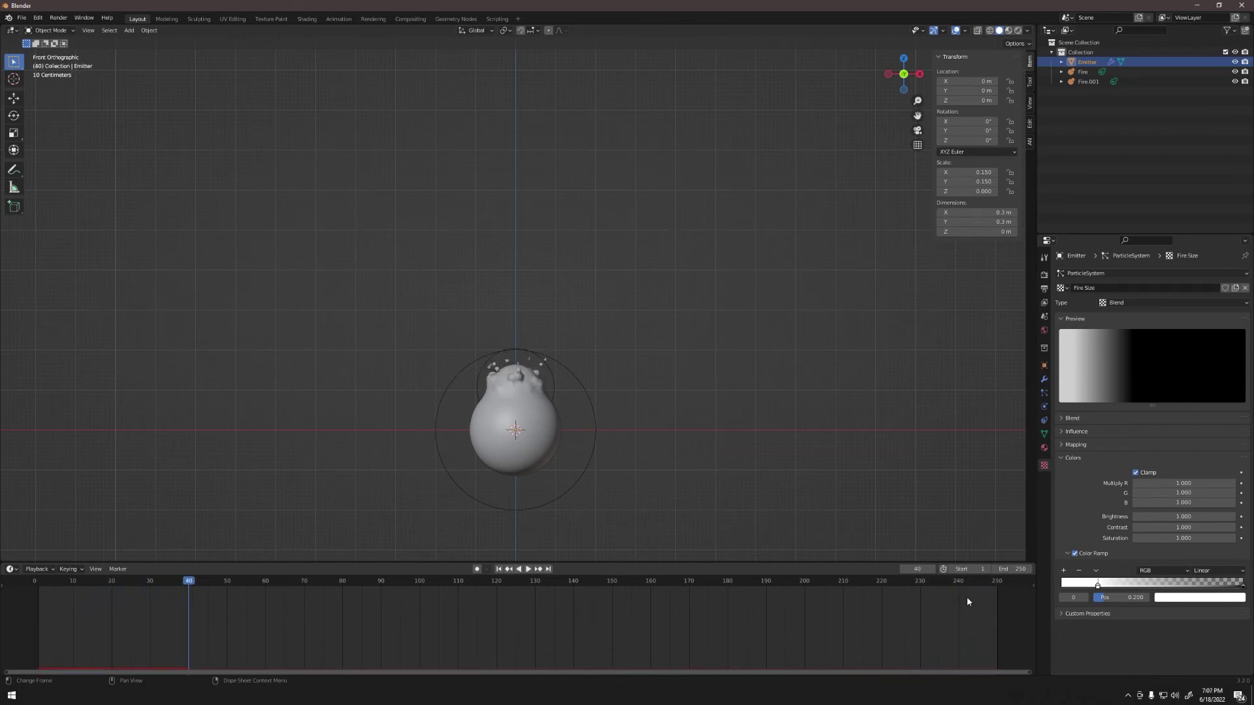
# Set the Emitter's particle lifetime to 28 and play the animation to check the flame
pyautogui.click(1045, 393)
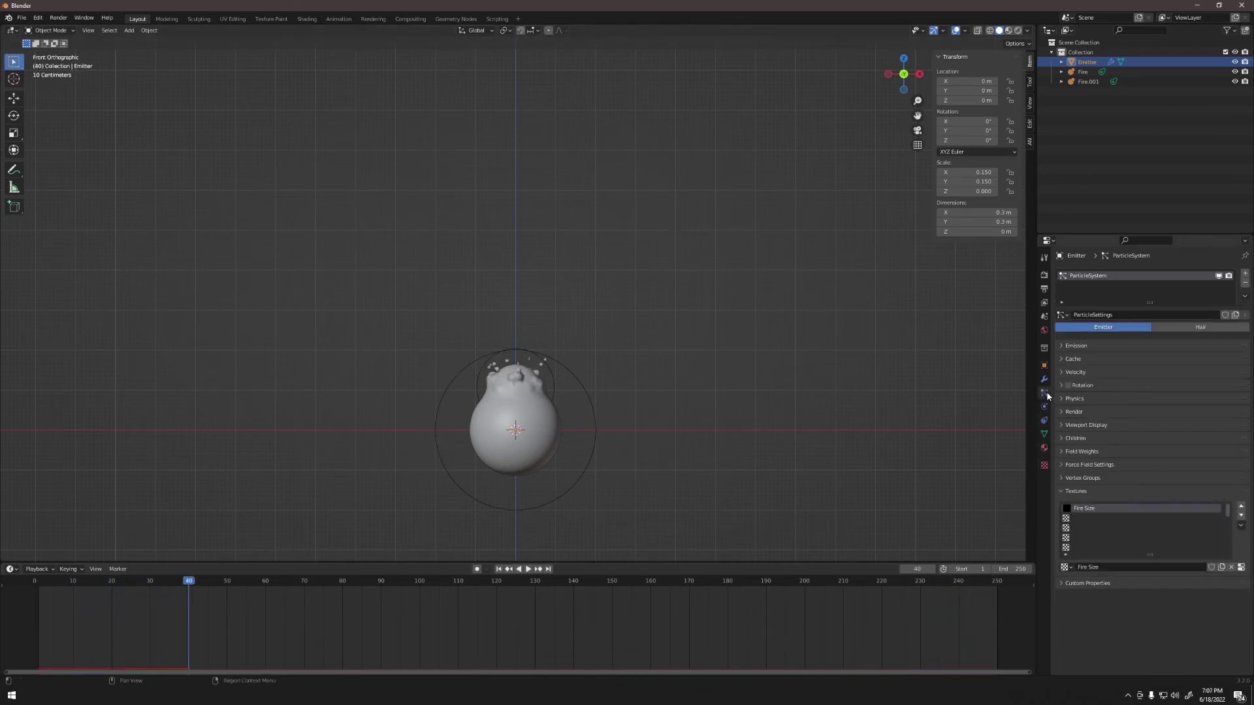
pyautogui.click(1063, 492)
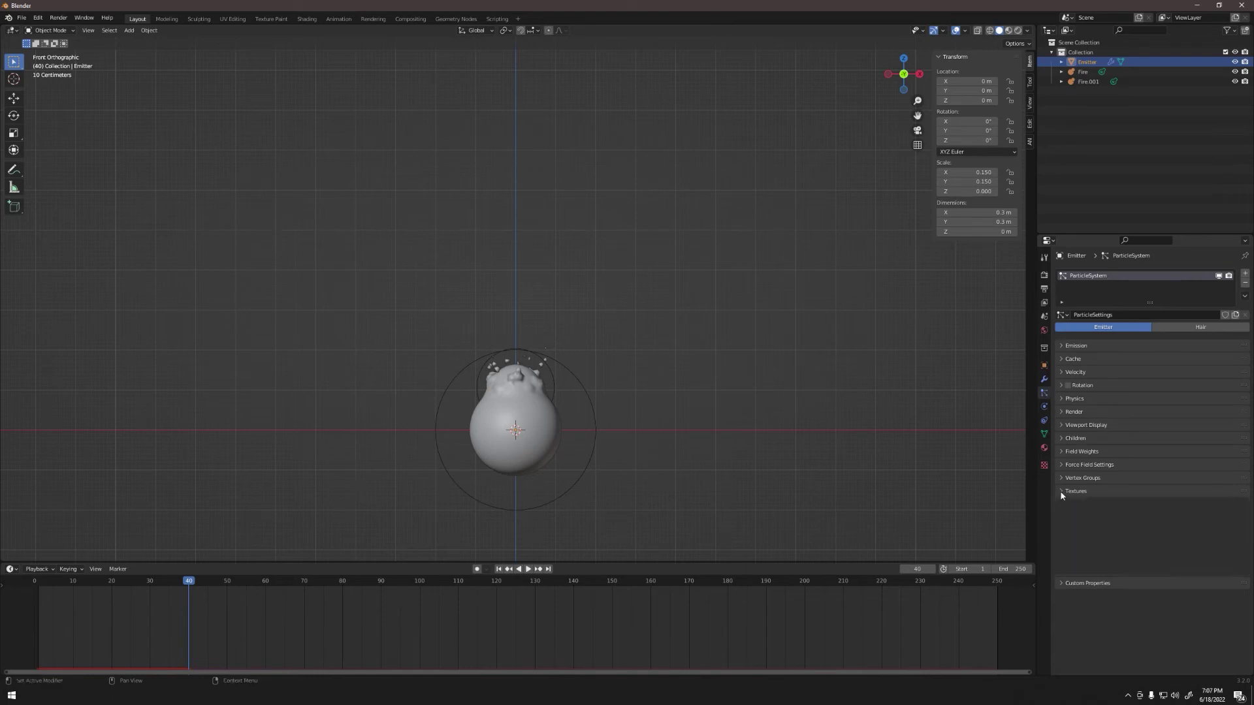
pyautogui.click(1065, 345)
pyautogui.click(1183, 404)
pyautogui.write('28')
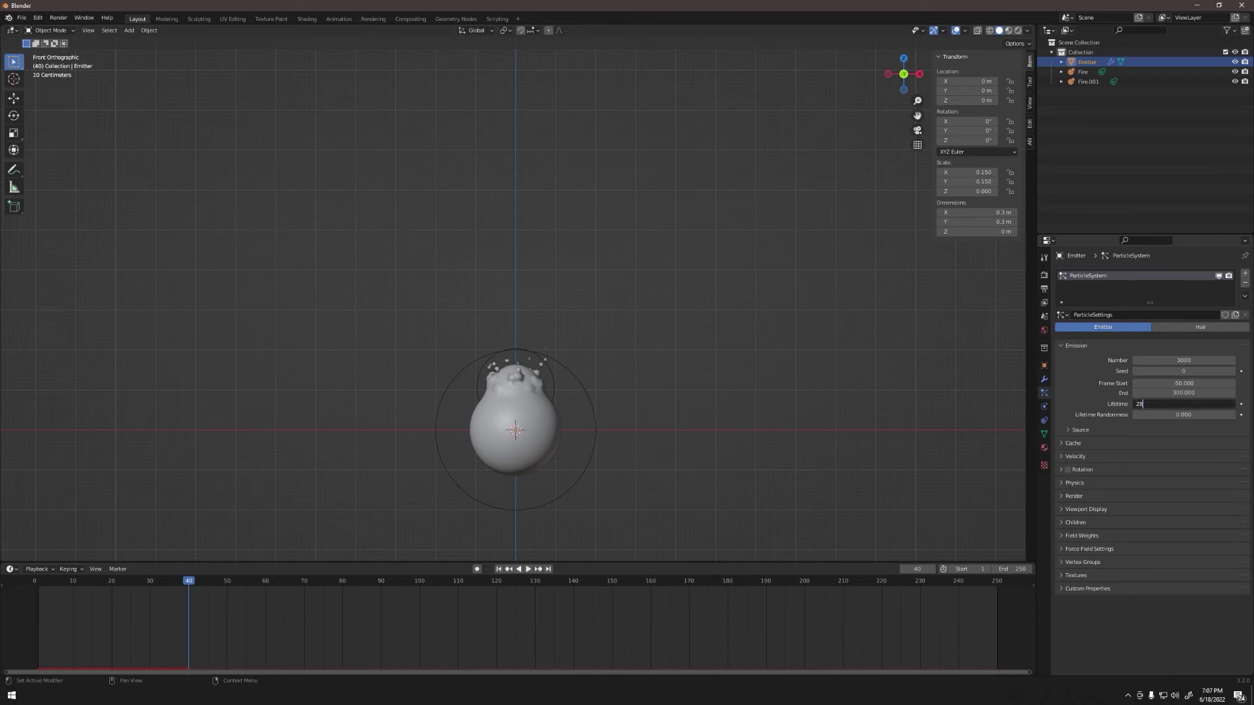
pyautogui.press('Return')
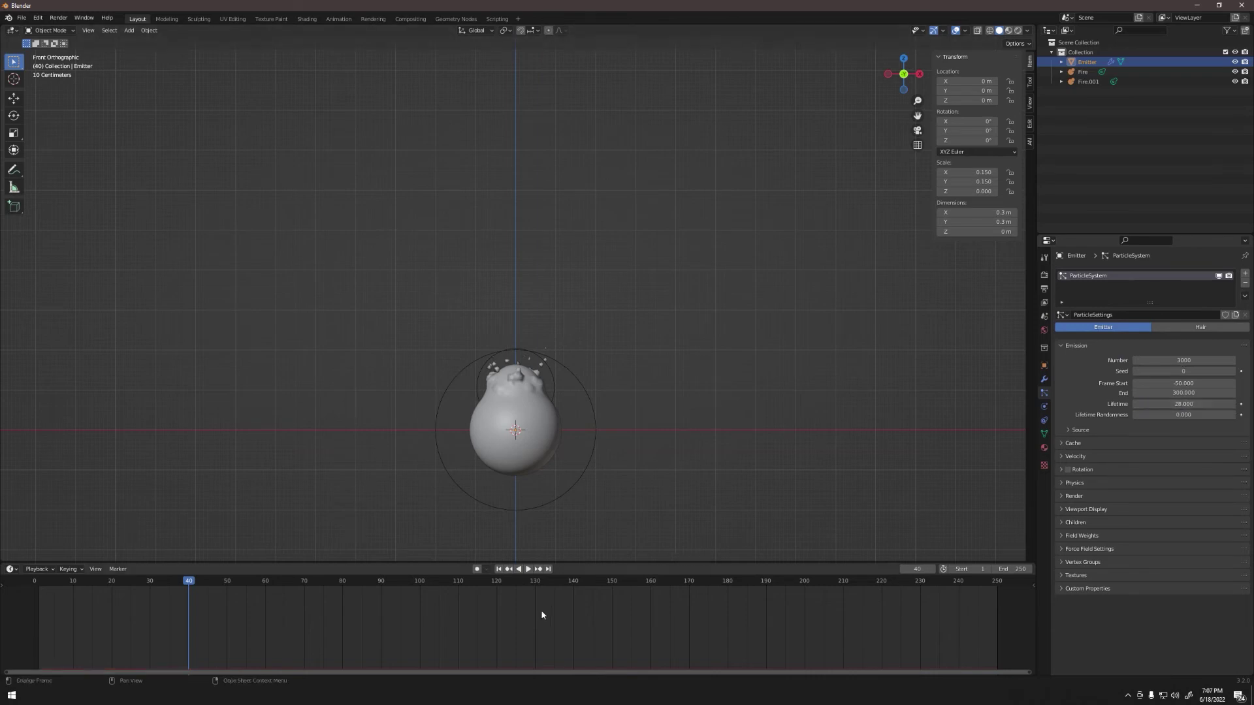
pyautogui.press('space')
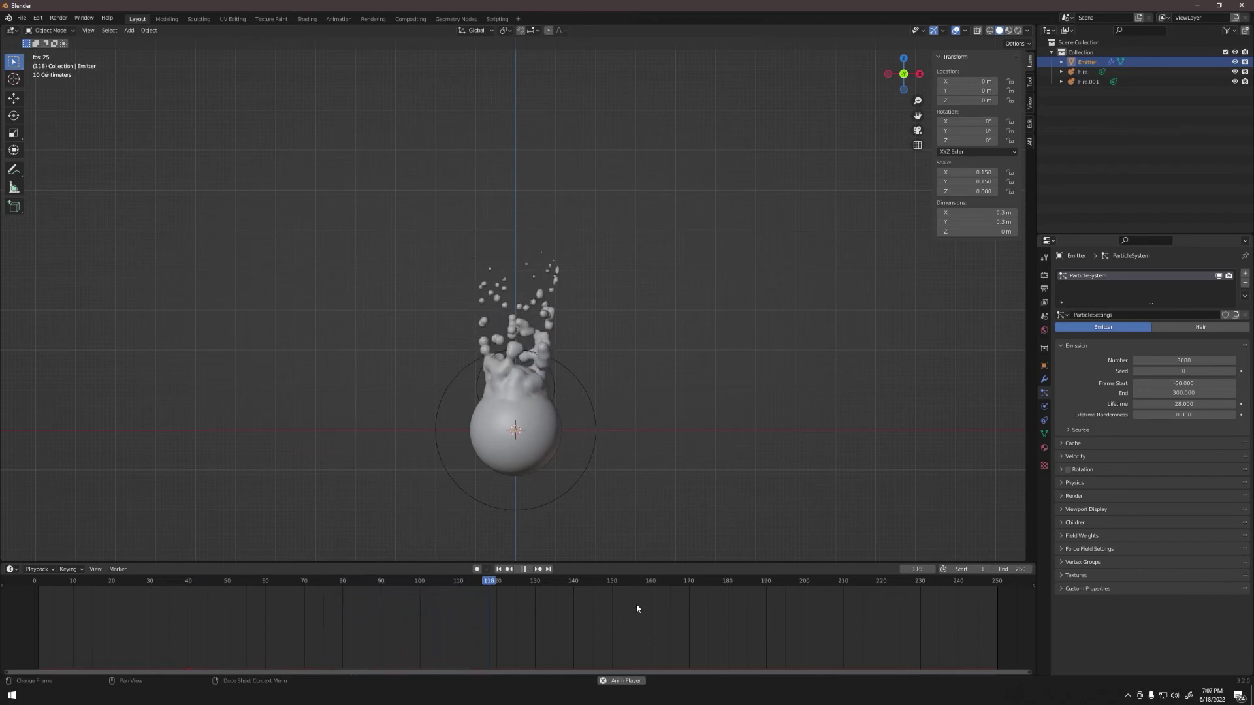
pyautogui.press('space')
# Set the particles' render scale to 1.25 and play the animation to check the fuller flame
pyautogui.click(1065, 347)
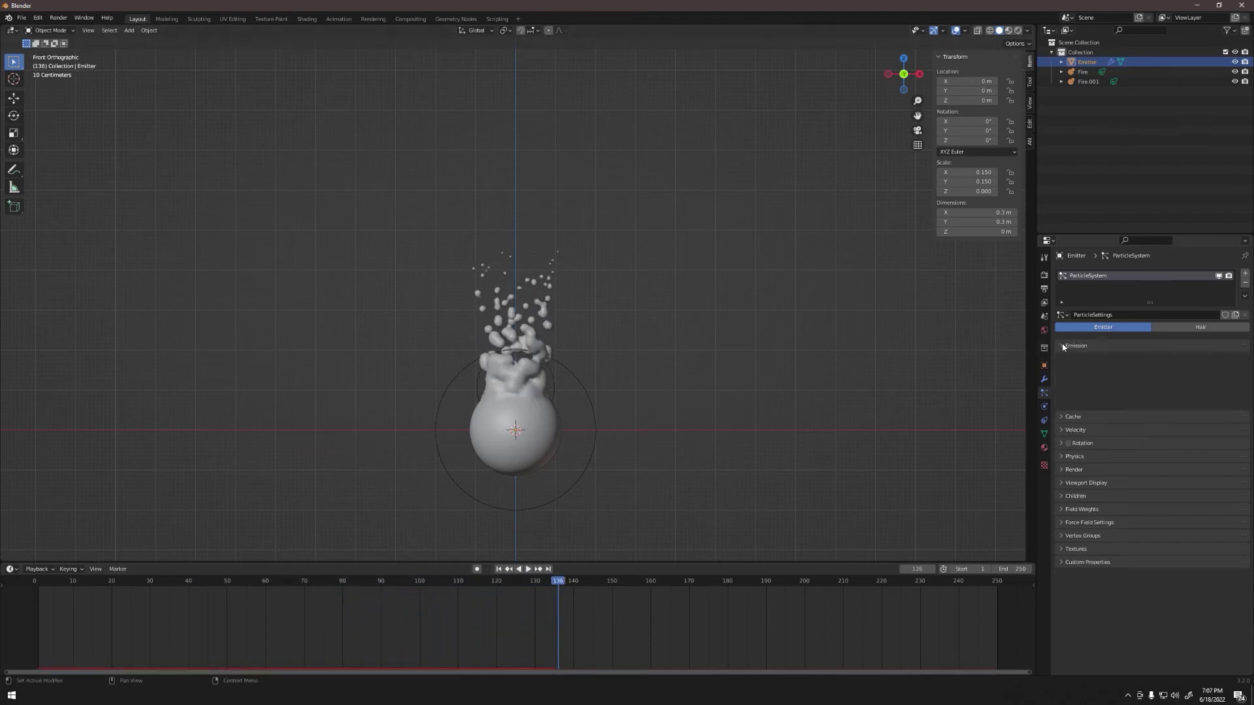
pyautogui.click(1060, 411)
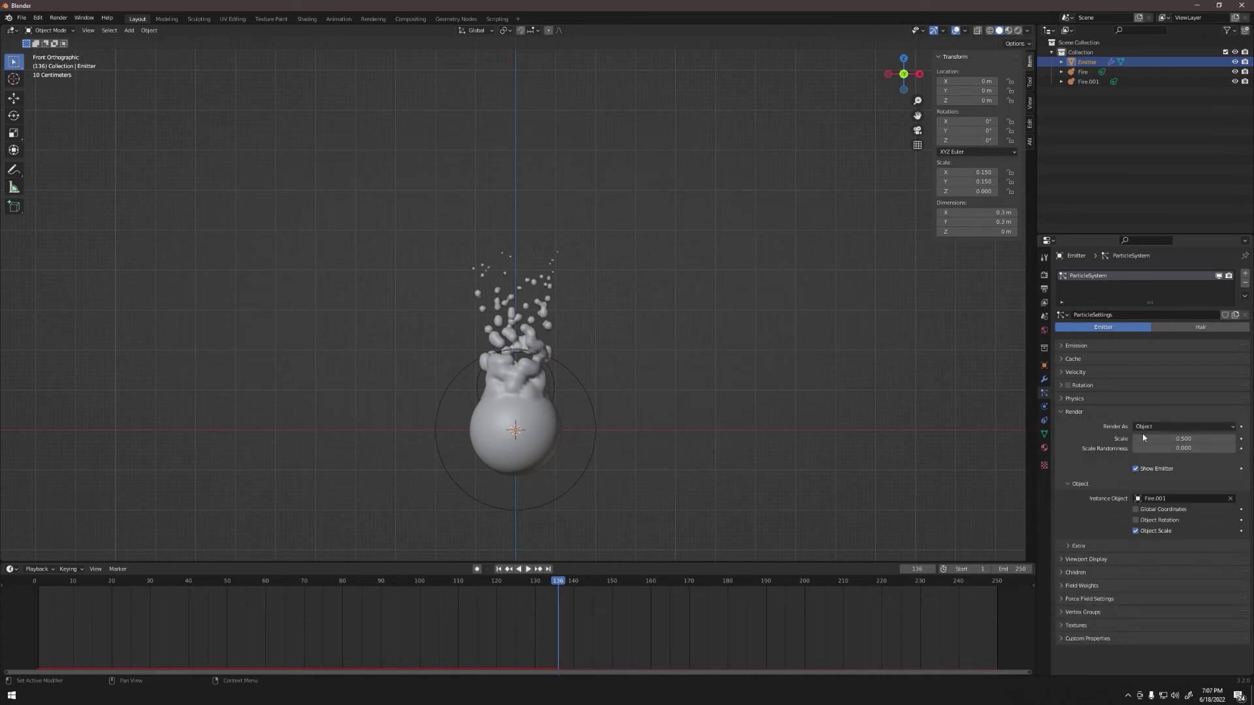
pyautogui.click(1166, 438)
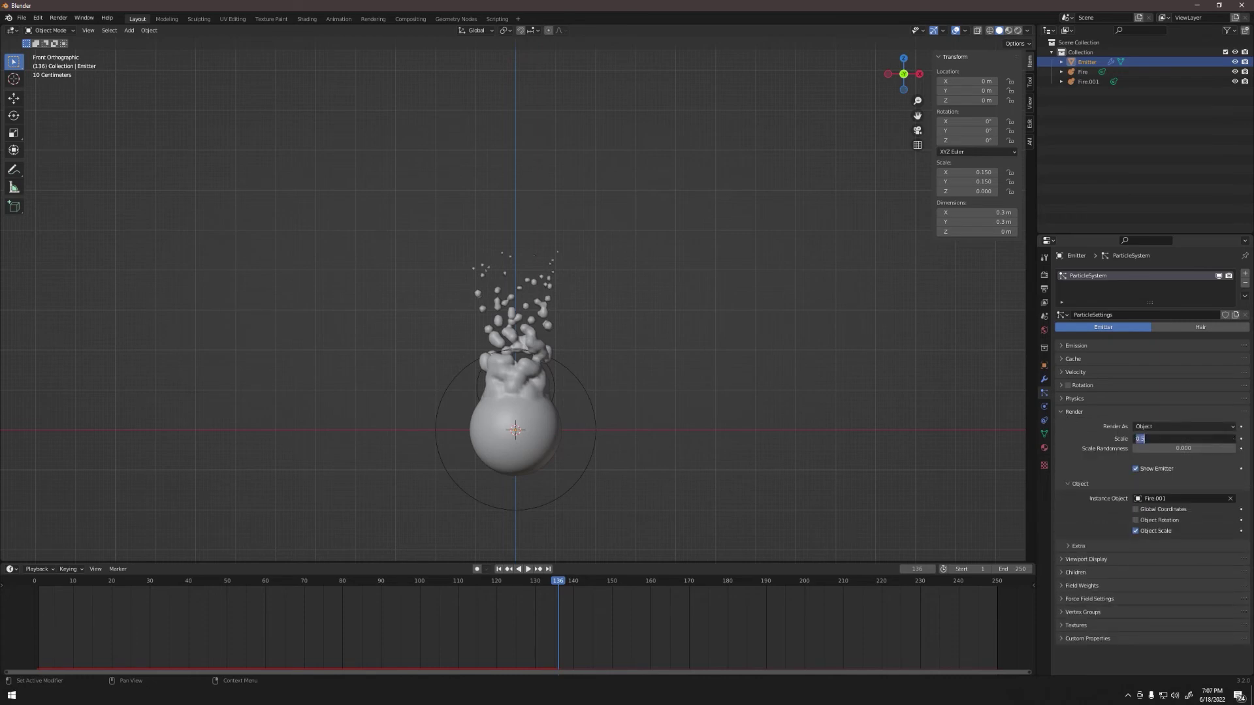
pyautogui.write('1.25')
pyautogui.press('Return')
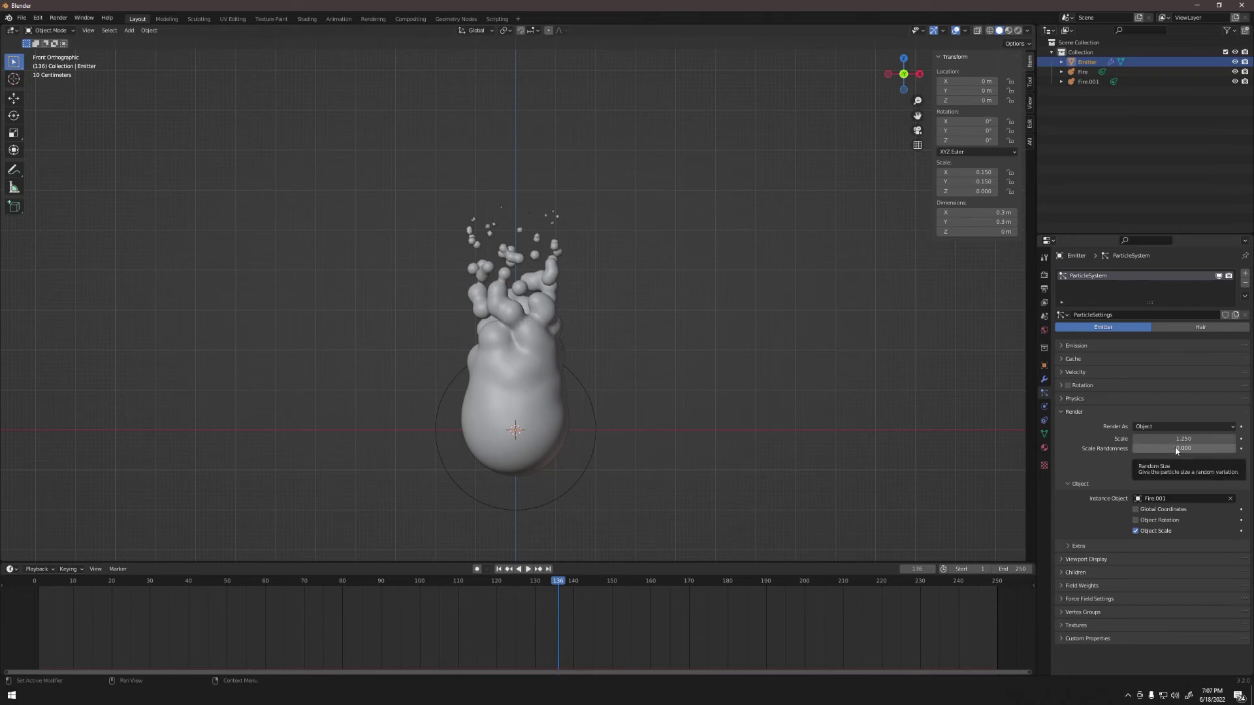
pyautogui.press('space')
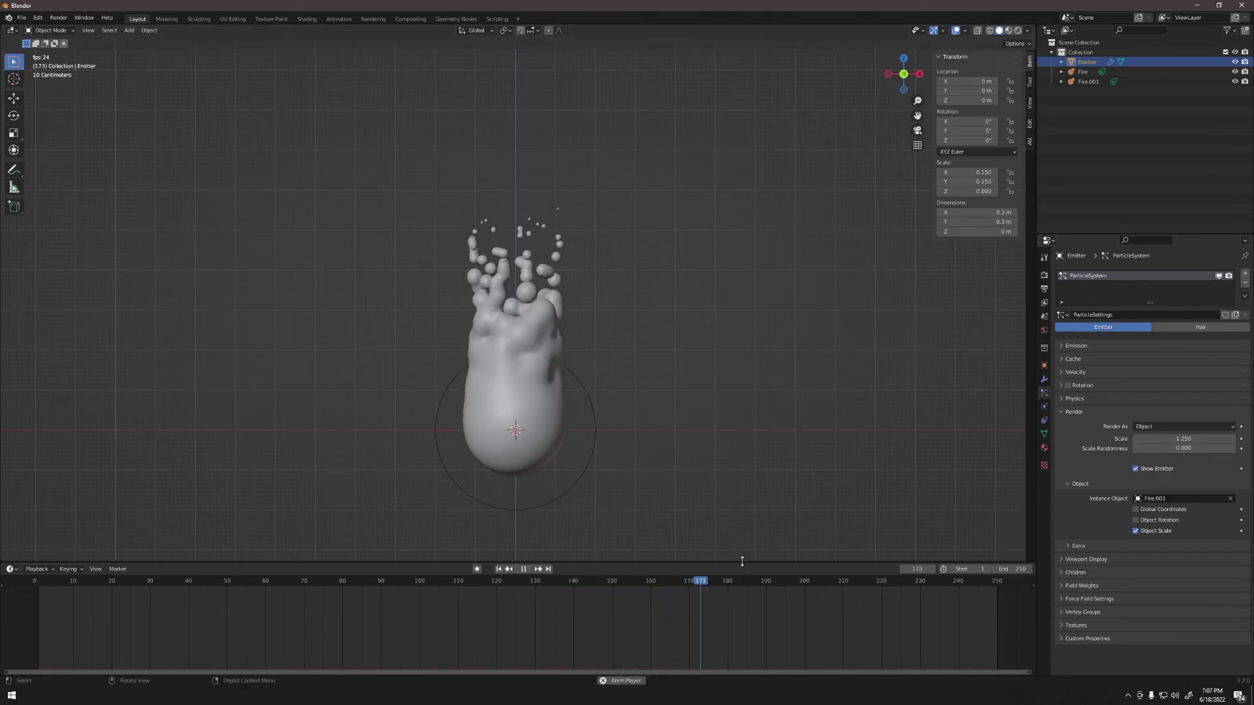
pyautogui.press('space')
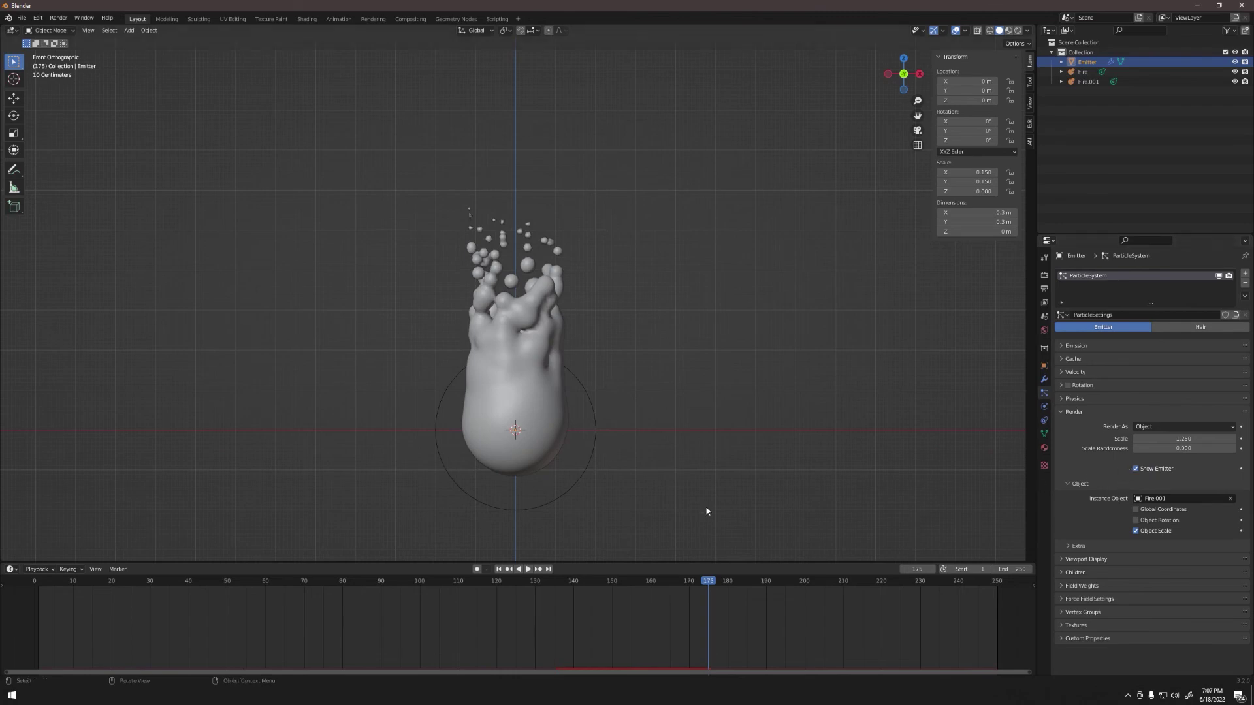
pyautogui.press('space')
pyautogui.press('space')
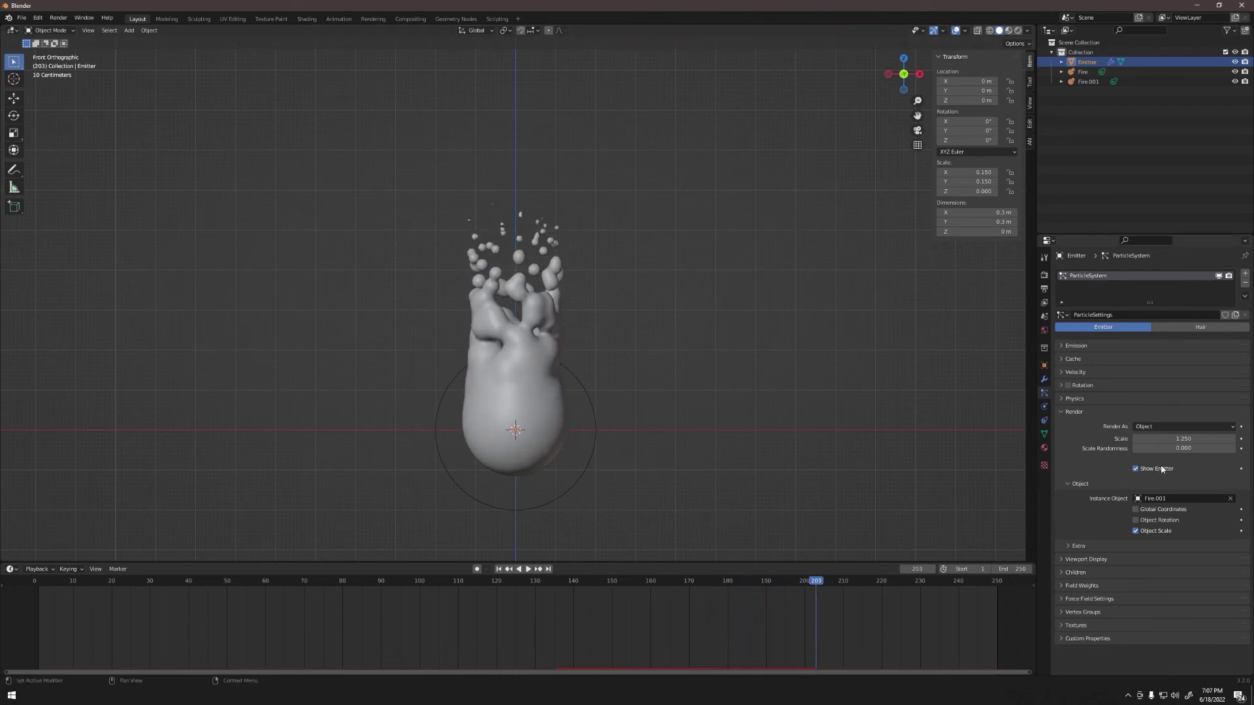
# Set the particles' scale randomness to 0.5 and play the animation to check the size variation
pyautogui.write('0.5')
pyautogui.press('Return')
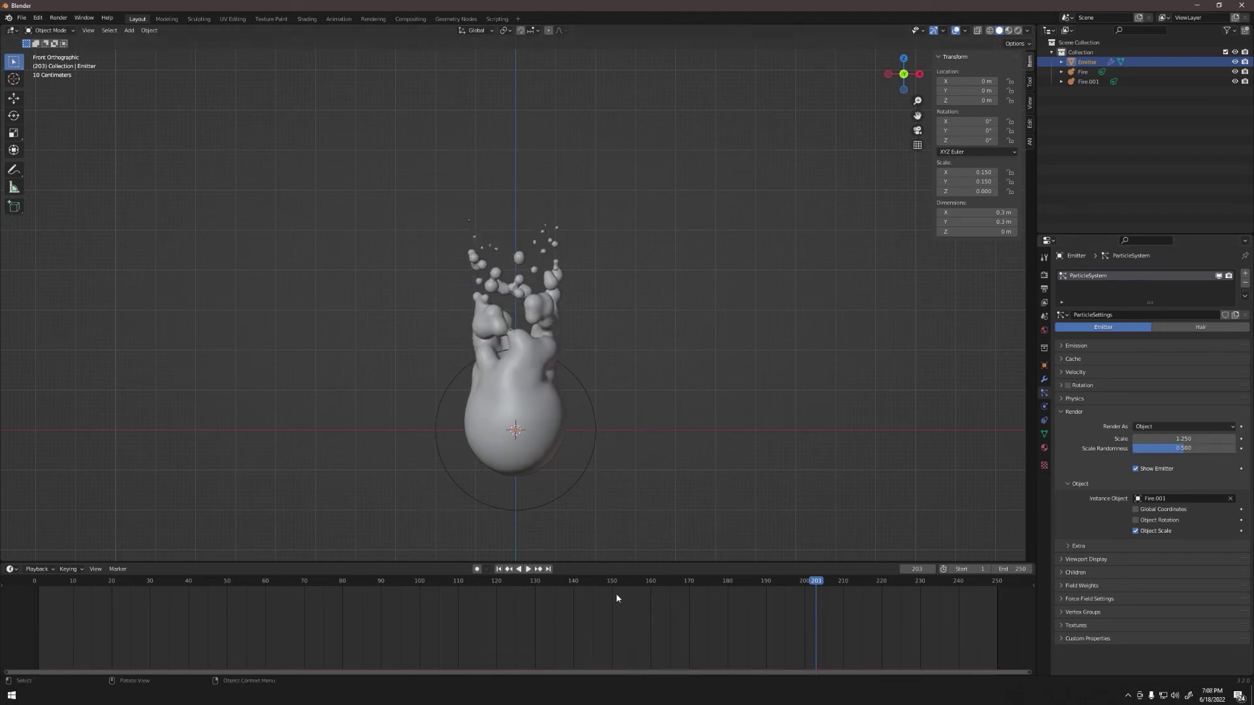
pyautogui.press('space')
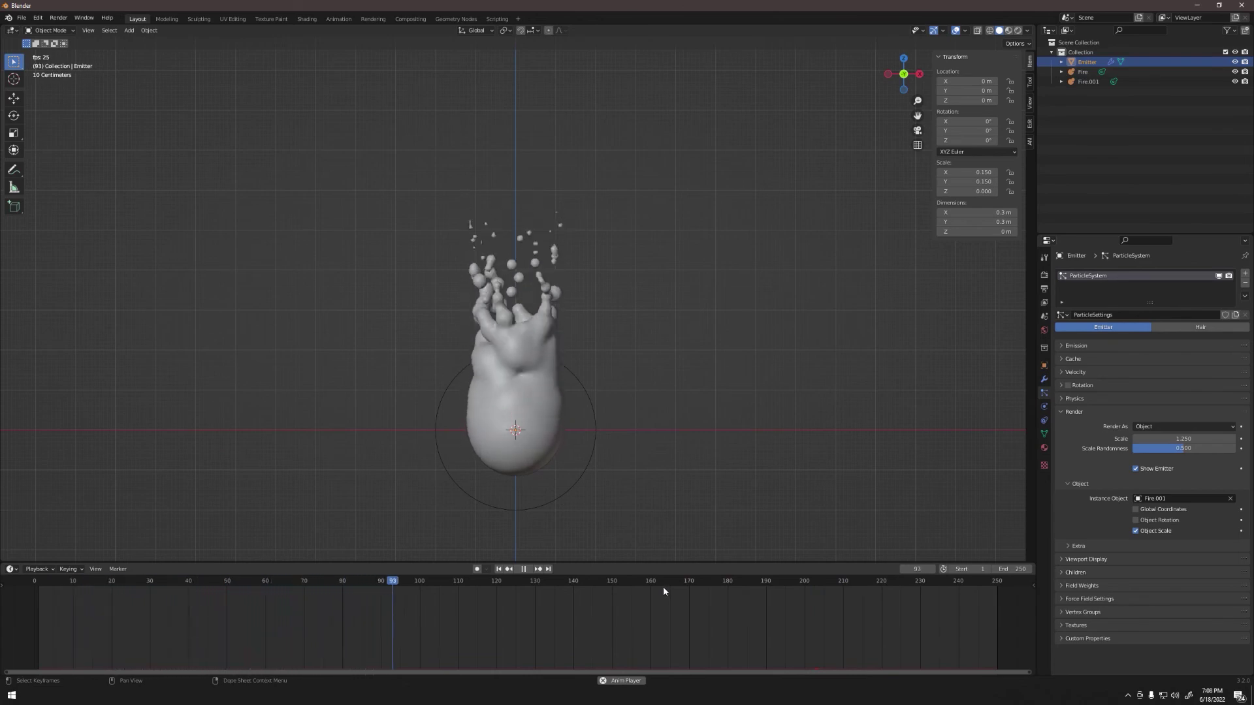
pyautogui.press('space')
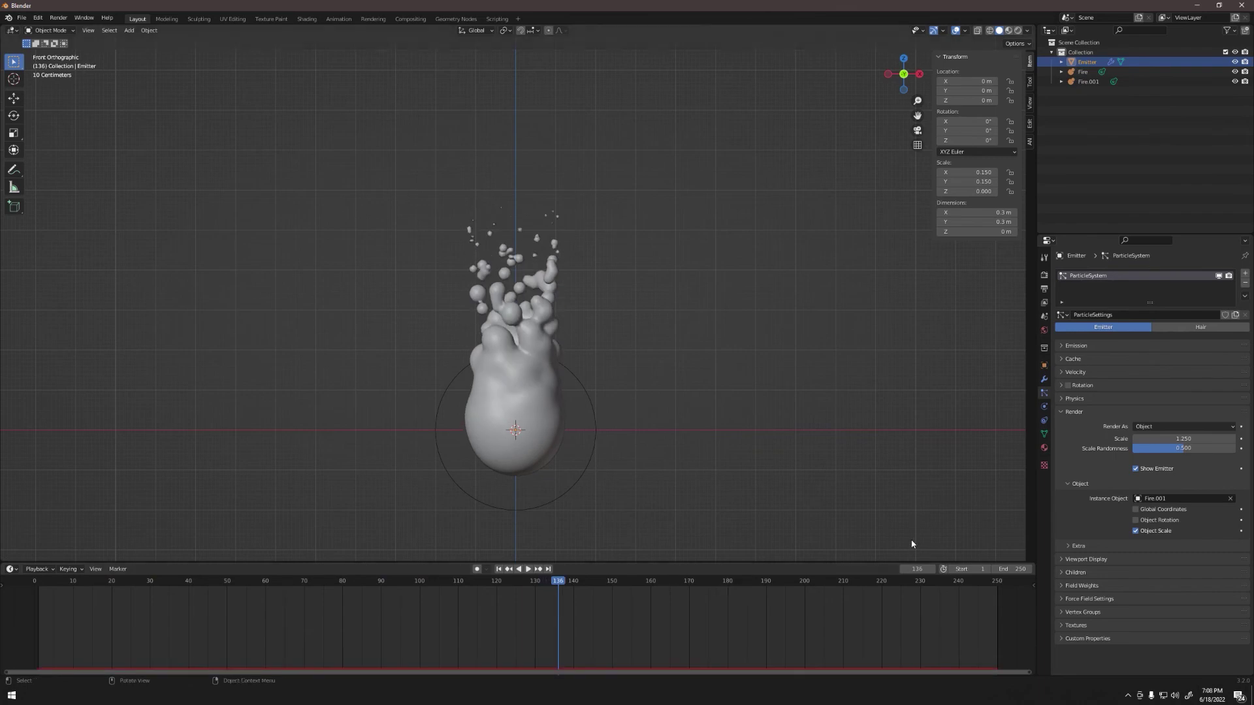
# Set the Fire metaball's influence threshold to 4 and play the animation to check its shape
pyautogui.click(1061, 412)
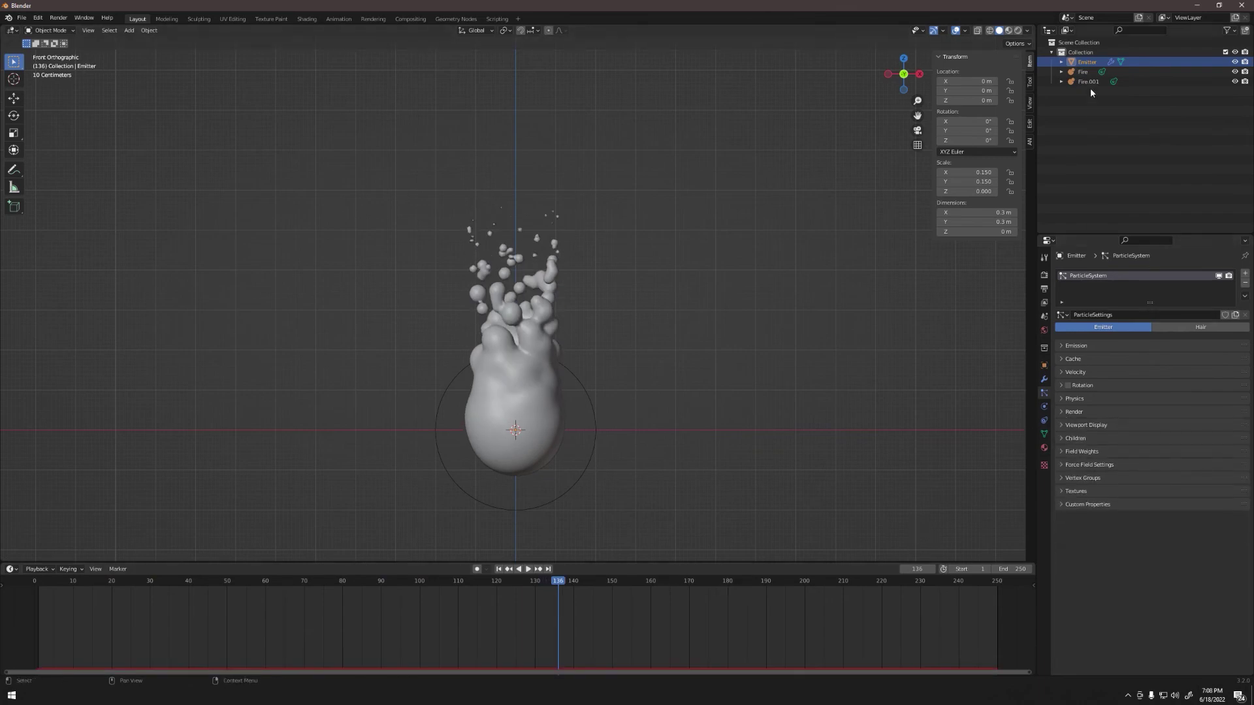
pyautogui.click(1083, 72)
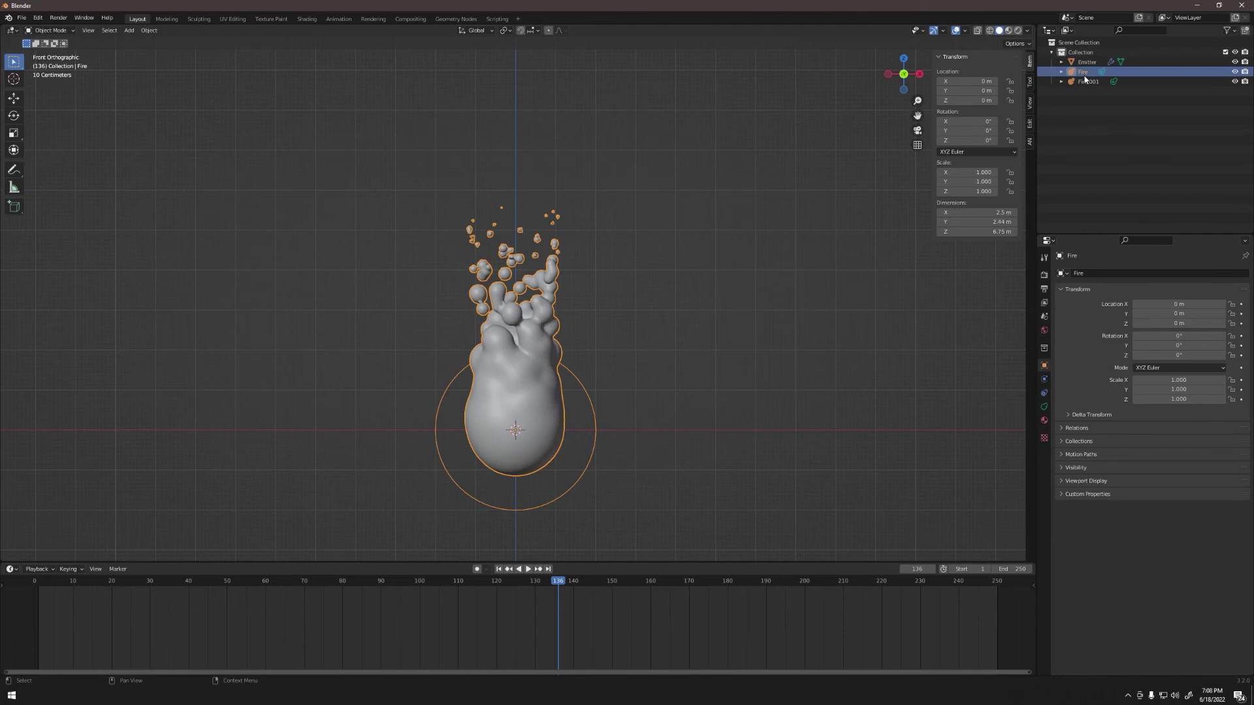
pyautogui.click(1044, 406)
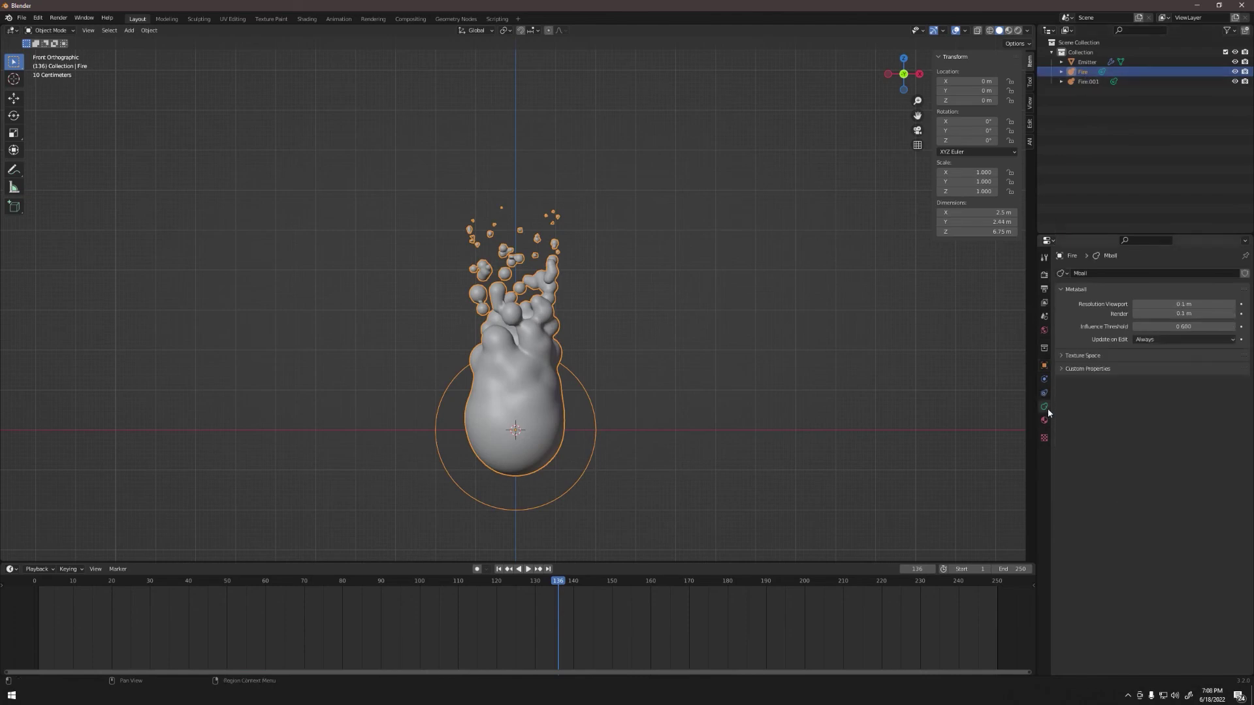
pyautogui.doubleClick(1183, 327)
pyautogui.write('4')
pyautogui.press('Return')
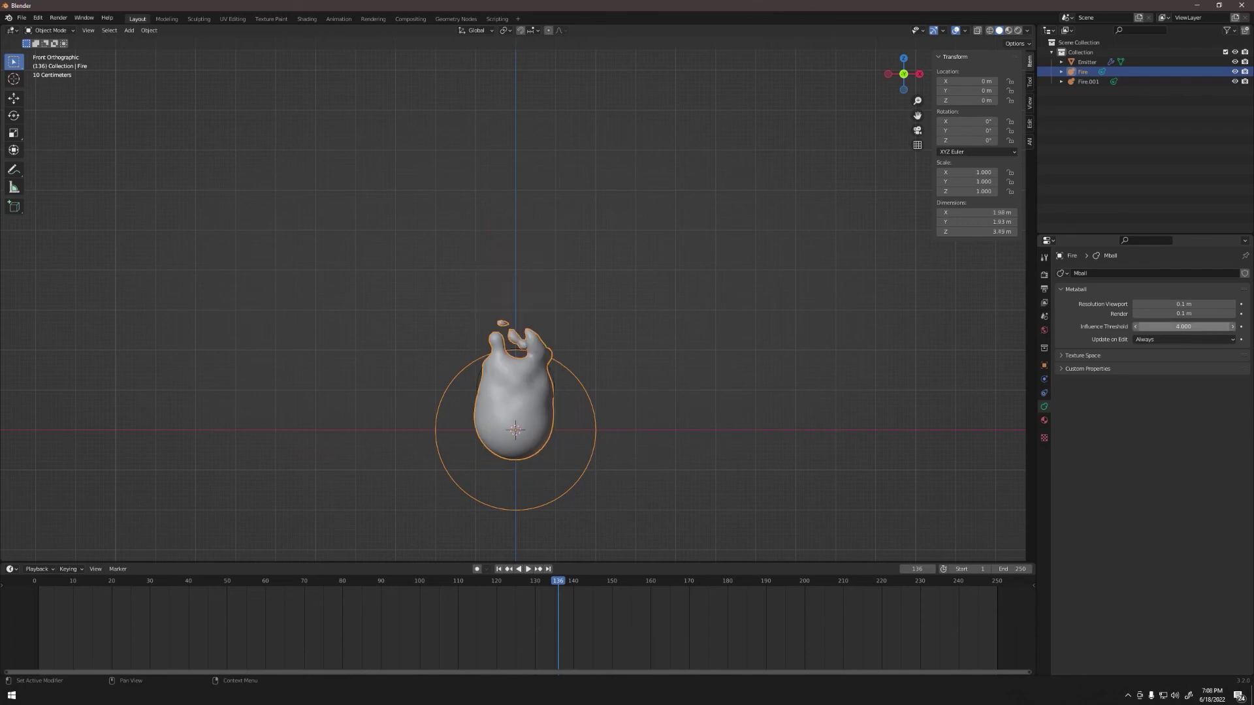
pyautogui.press('space')
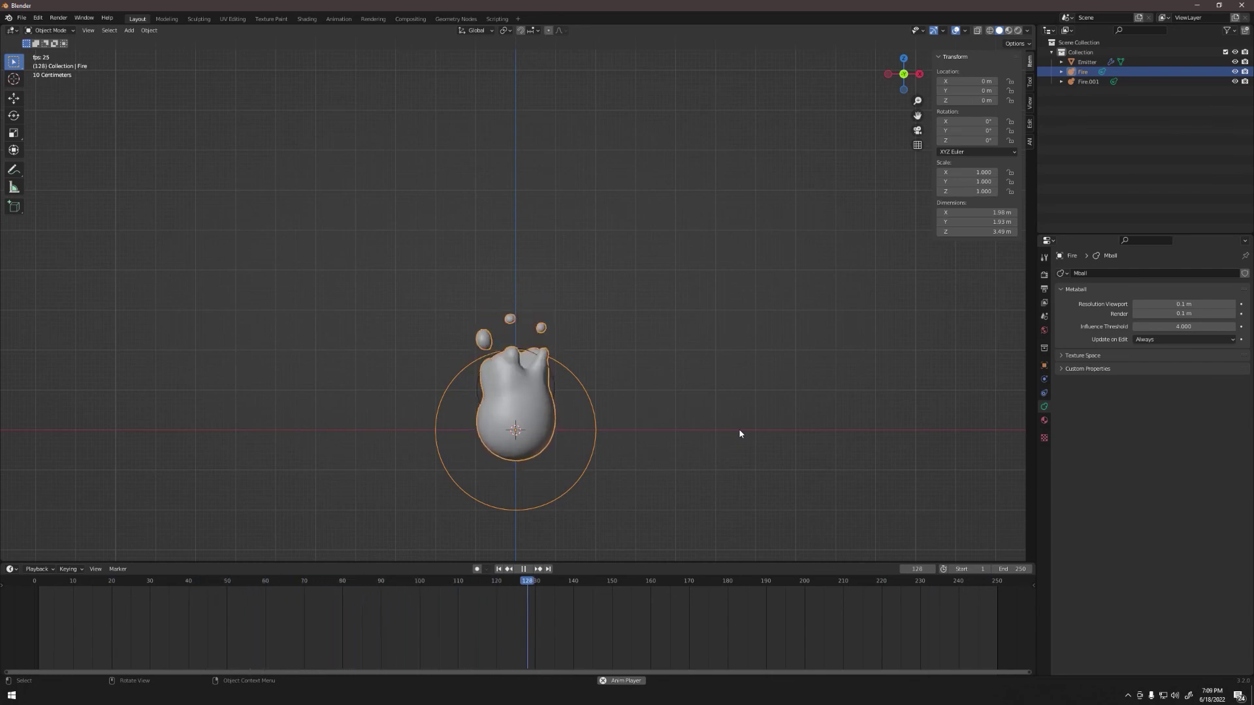
pyautogui.press('space')
# Set the Emitter particles' normal velocity to 0.5 m/s and play the animation to check the motion
pyautogui.click(1086, 61)
pyautogui.click(1044, 392)
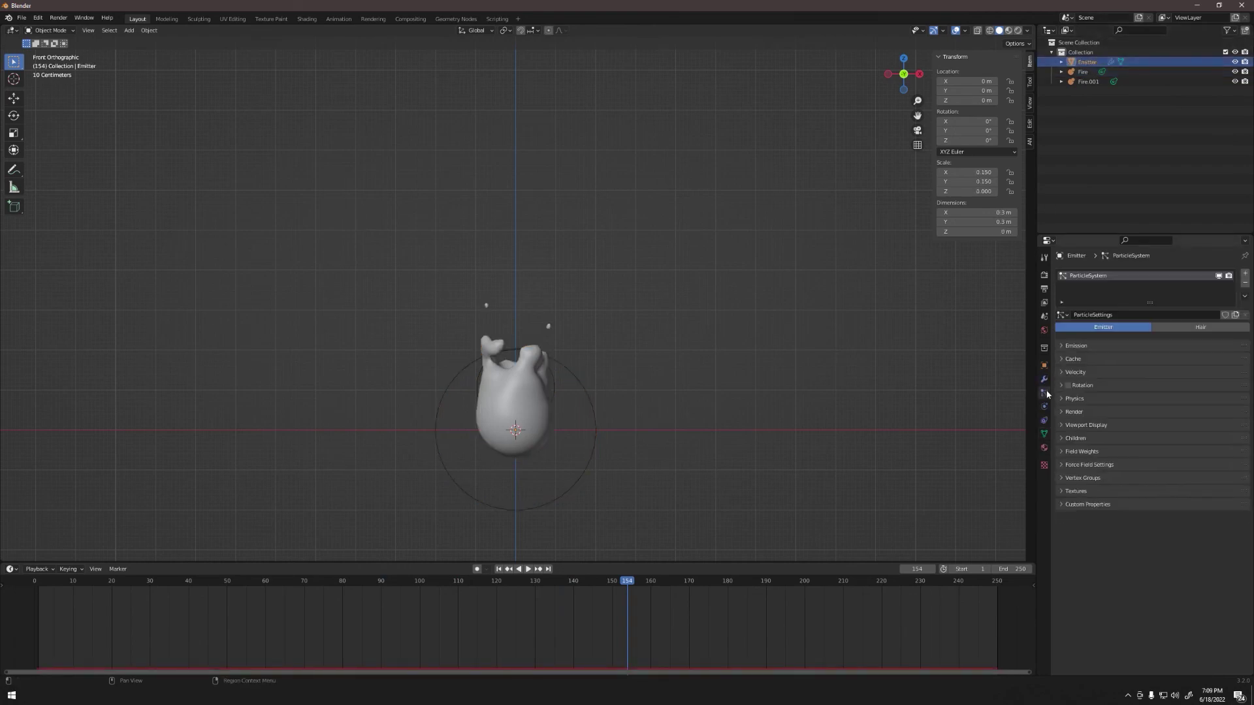
pyautogui.click(1071, 372)
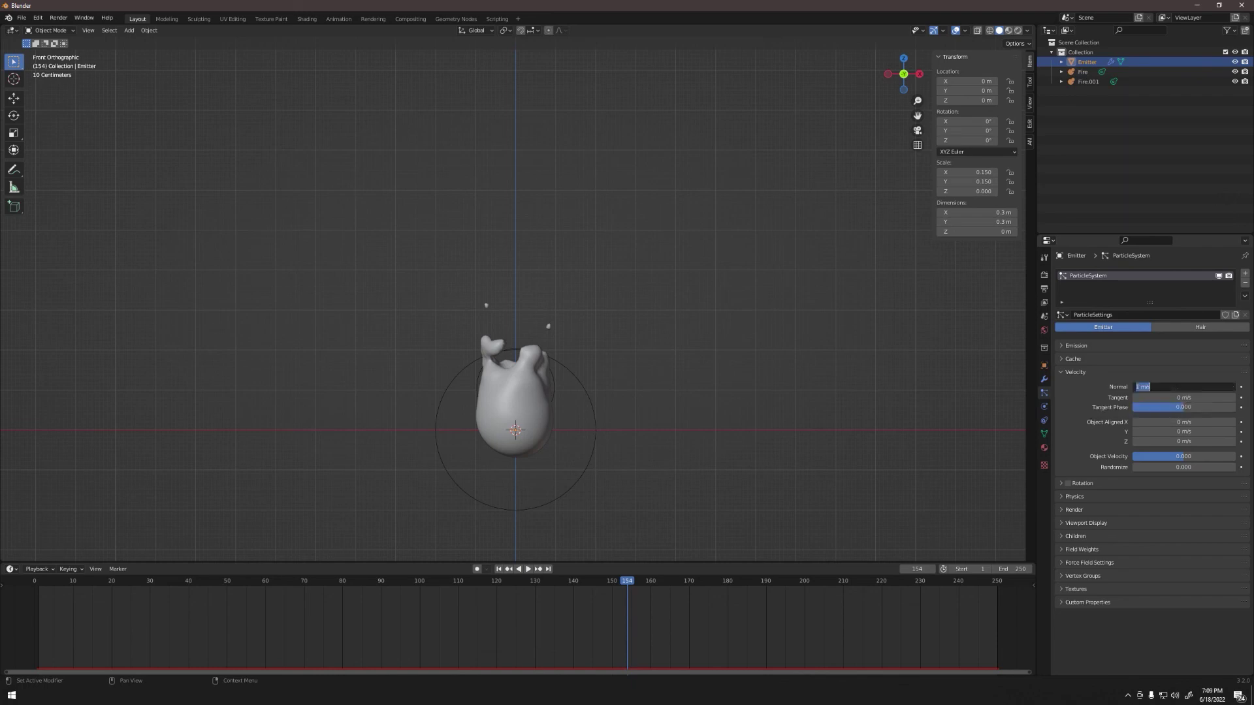
pyautogui.press('Return')
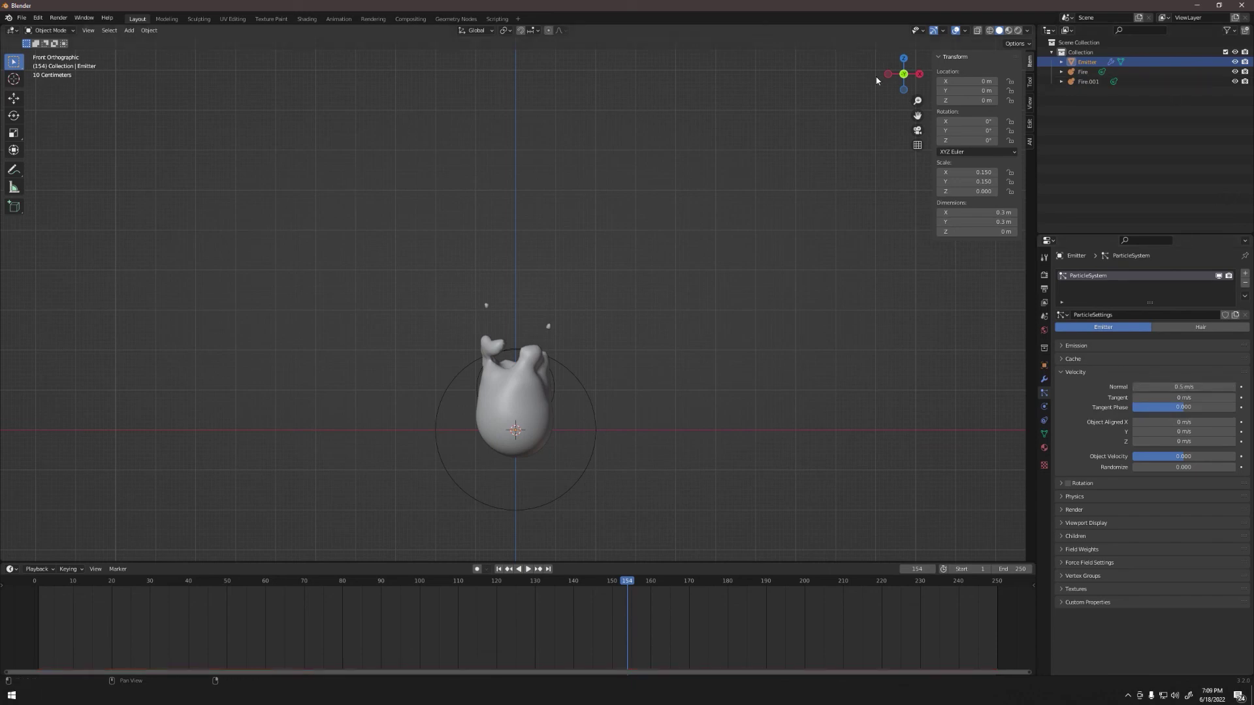
pyautogui.press('space')
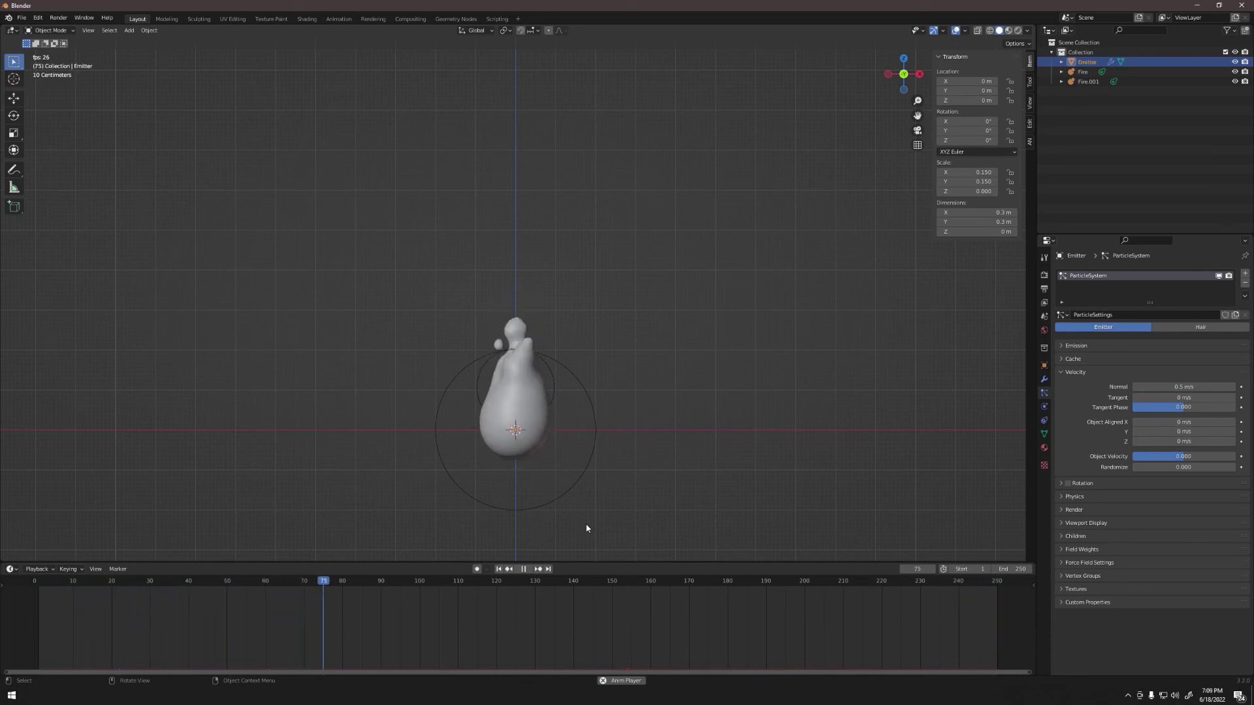
pyautogui.press('space')
# Set the drag force in the particle physics to 1 and start playing the animation
pyautogui.click(1061, 372)
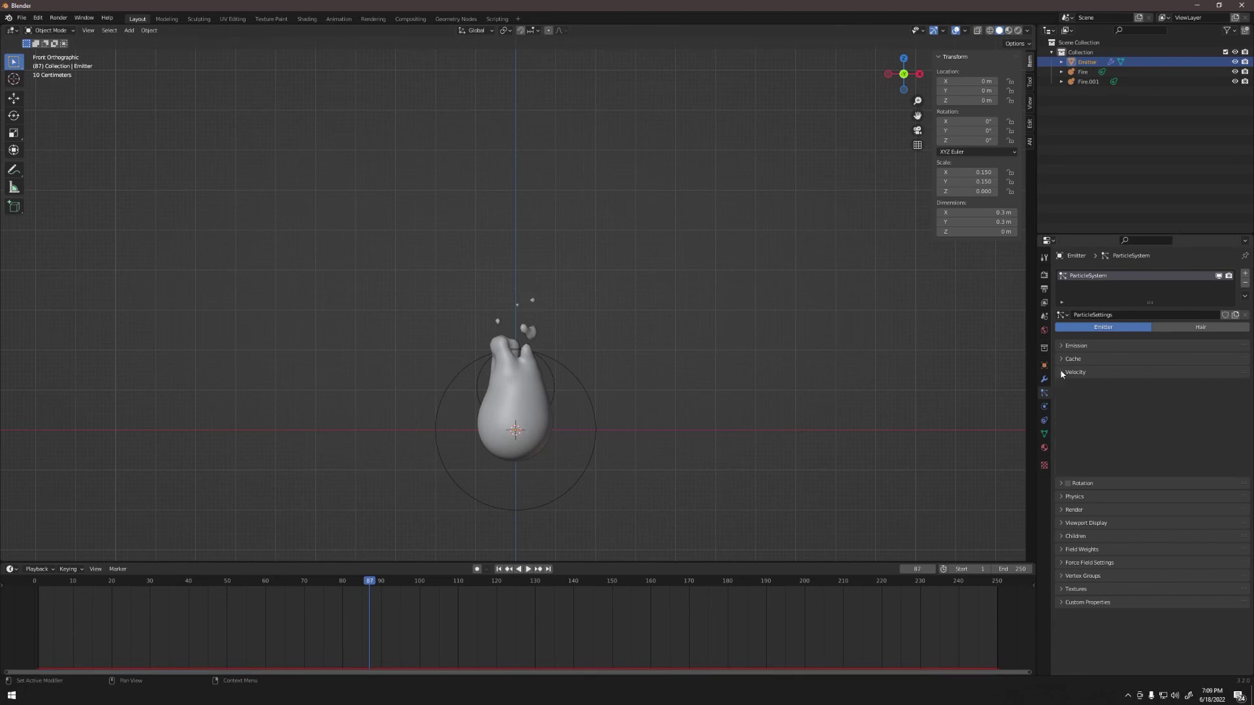
pyautogui.click(1064, 399)
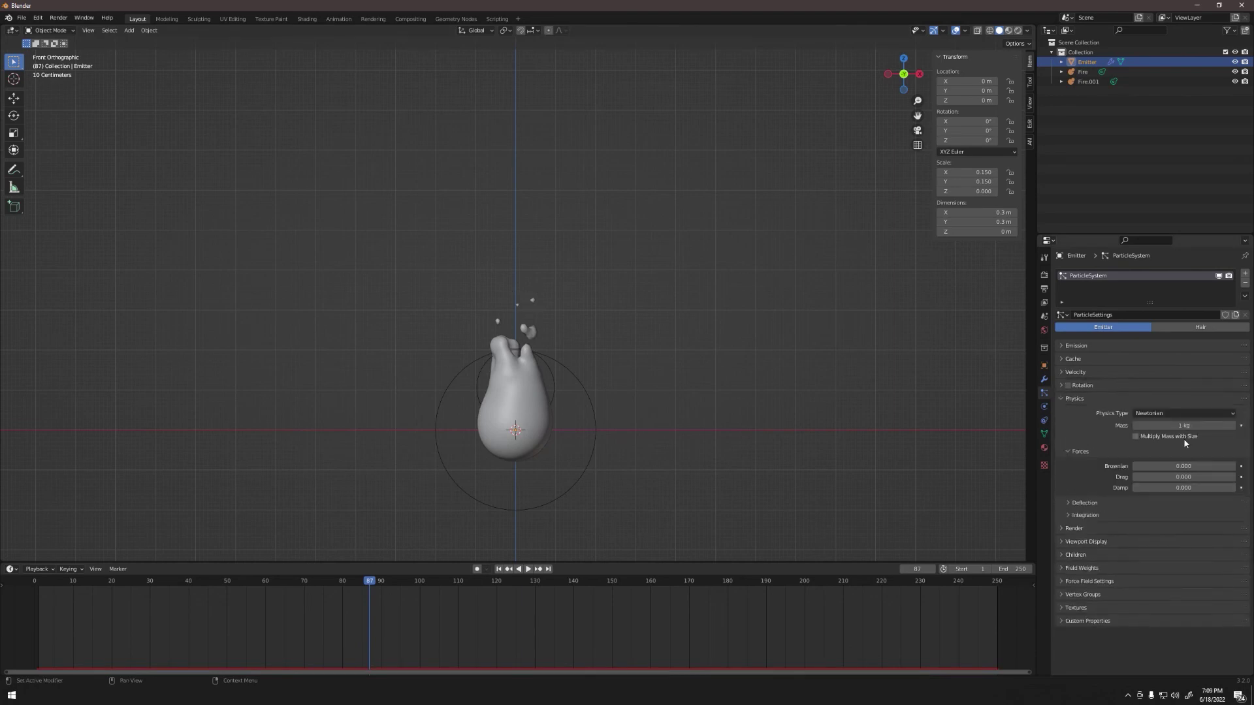
pyautogui.click(1195, 477)
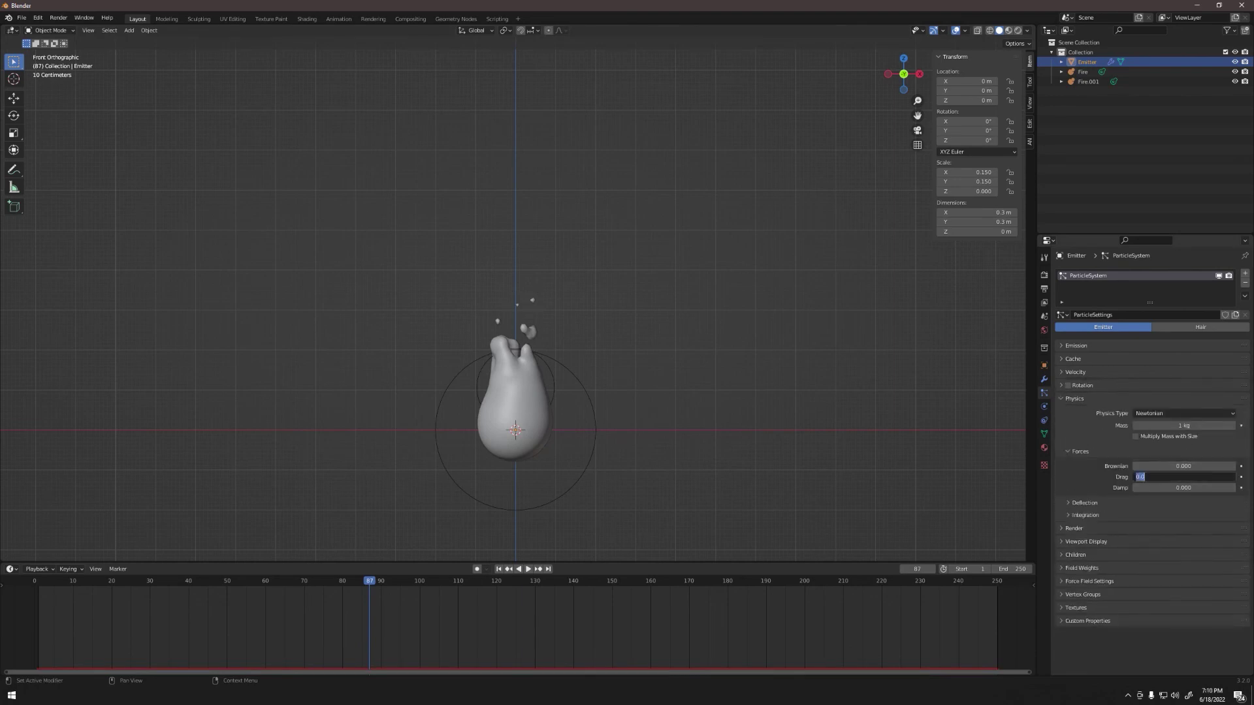
pyautogui.write('1')
pyautogui.press('Return')
pyautogui.press('space')
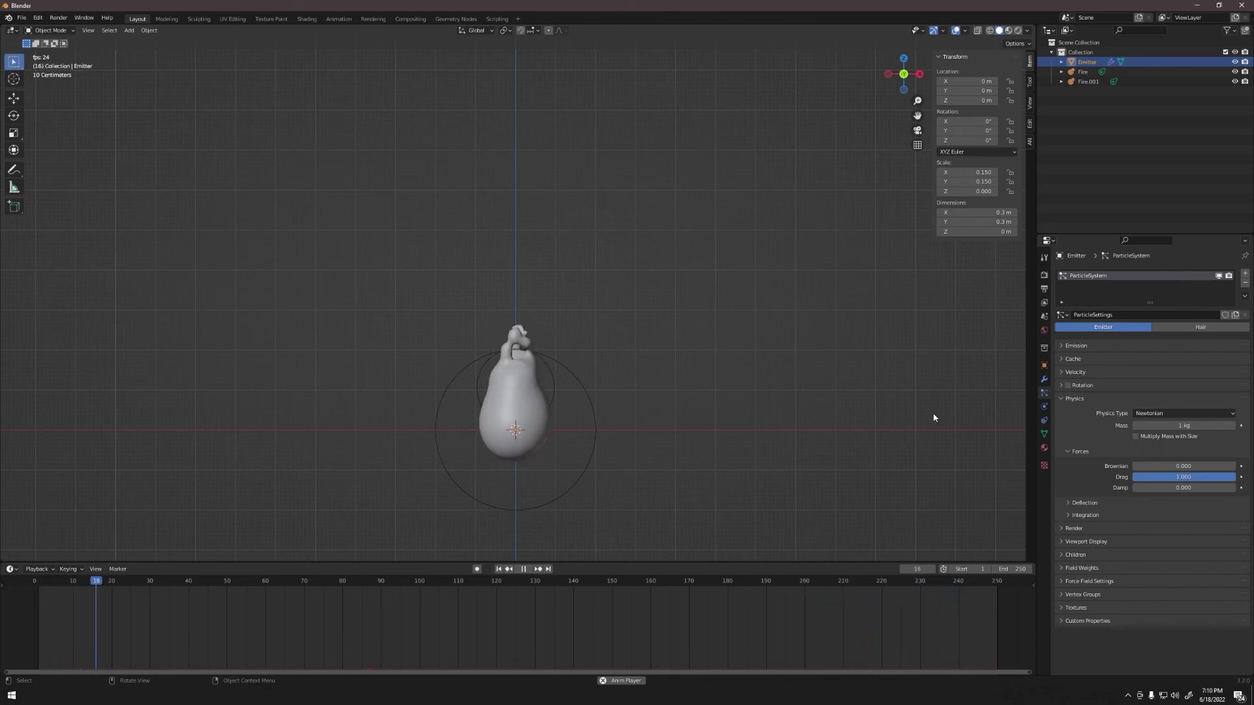
# Set the particle emission's start frame to 50 and its lifetime to 35 while the animation plays
pyautogui.click(1060, 399)
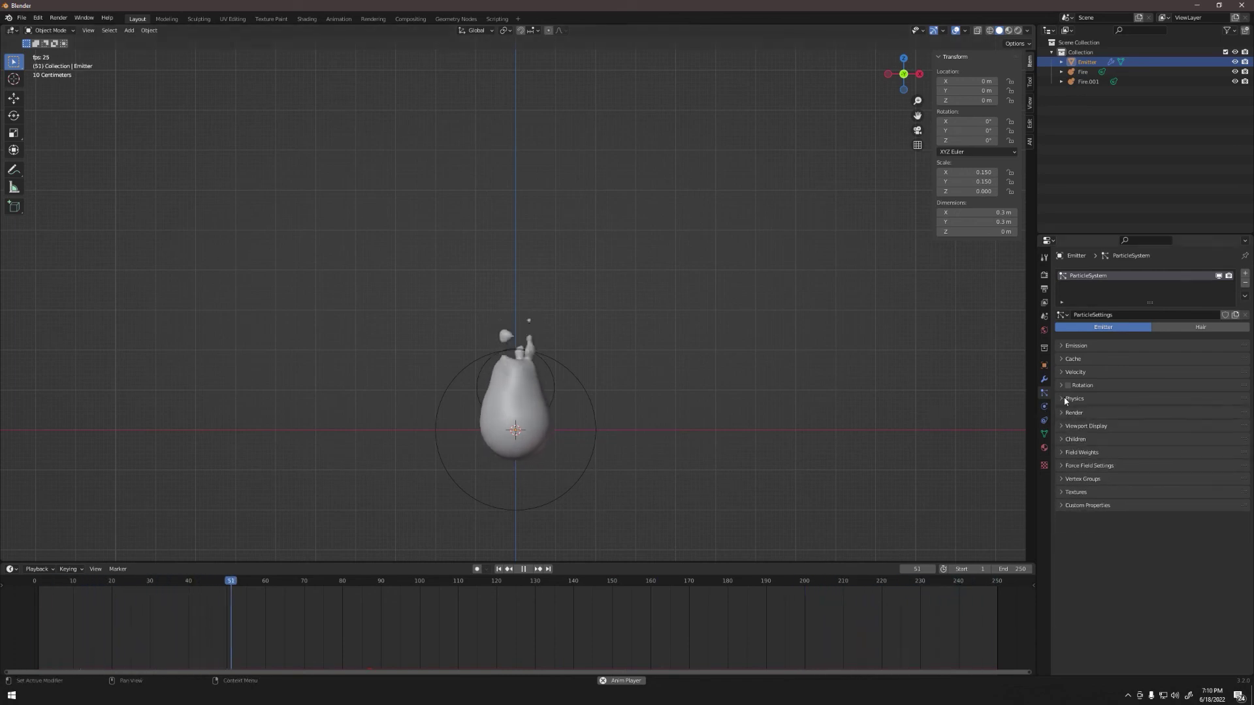
pyautogui.click(1059, 346)
pyautogui.press('-')
pyautogui.click(1182, 403)
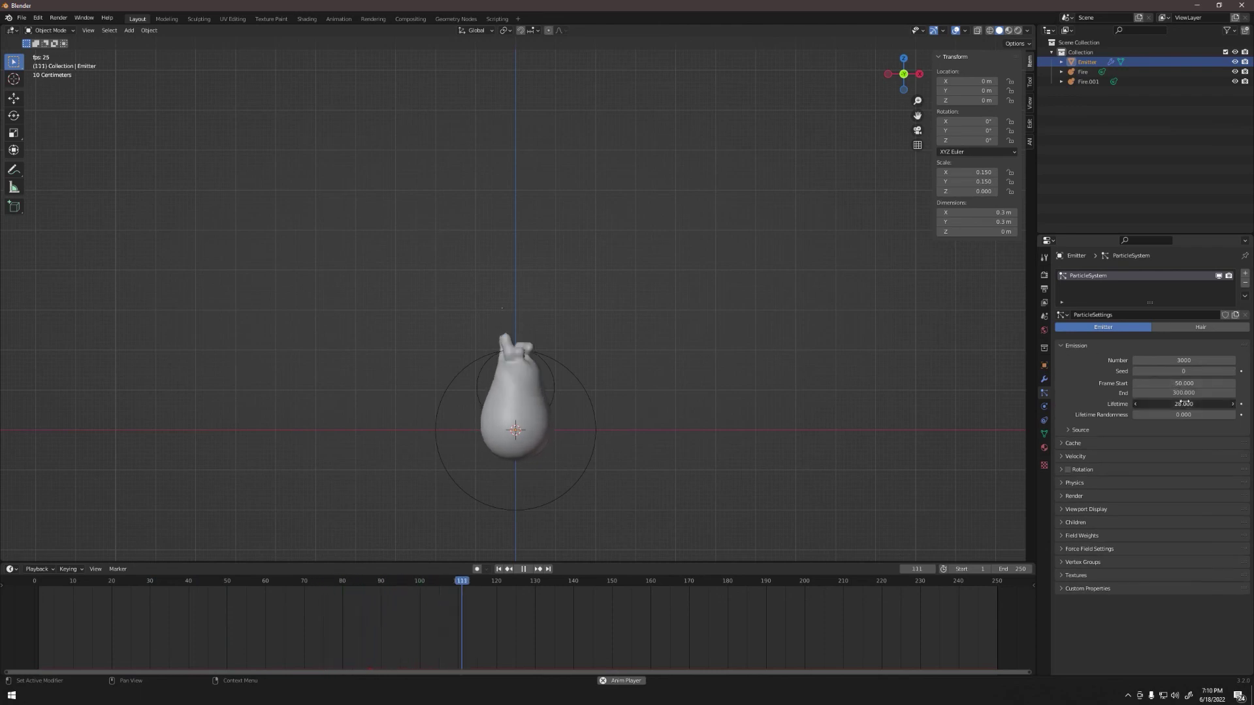
pyautogui.write('35')
pyautogui.press('Return')
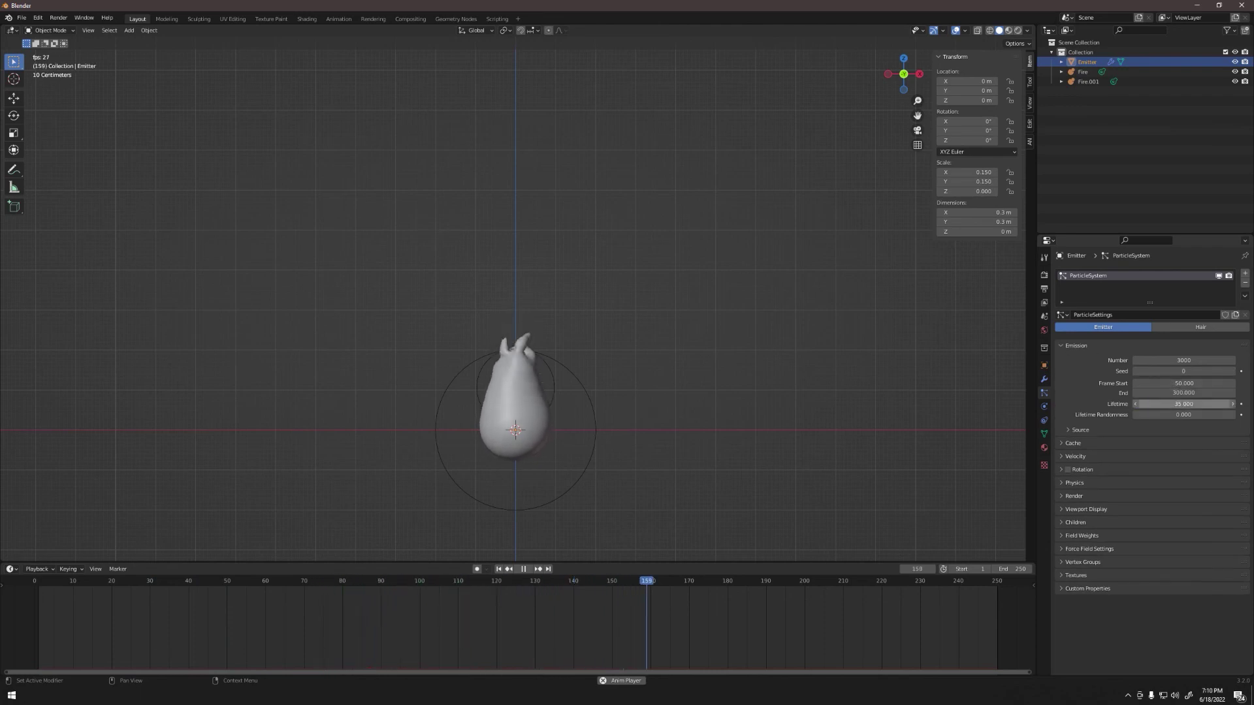